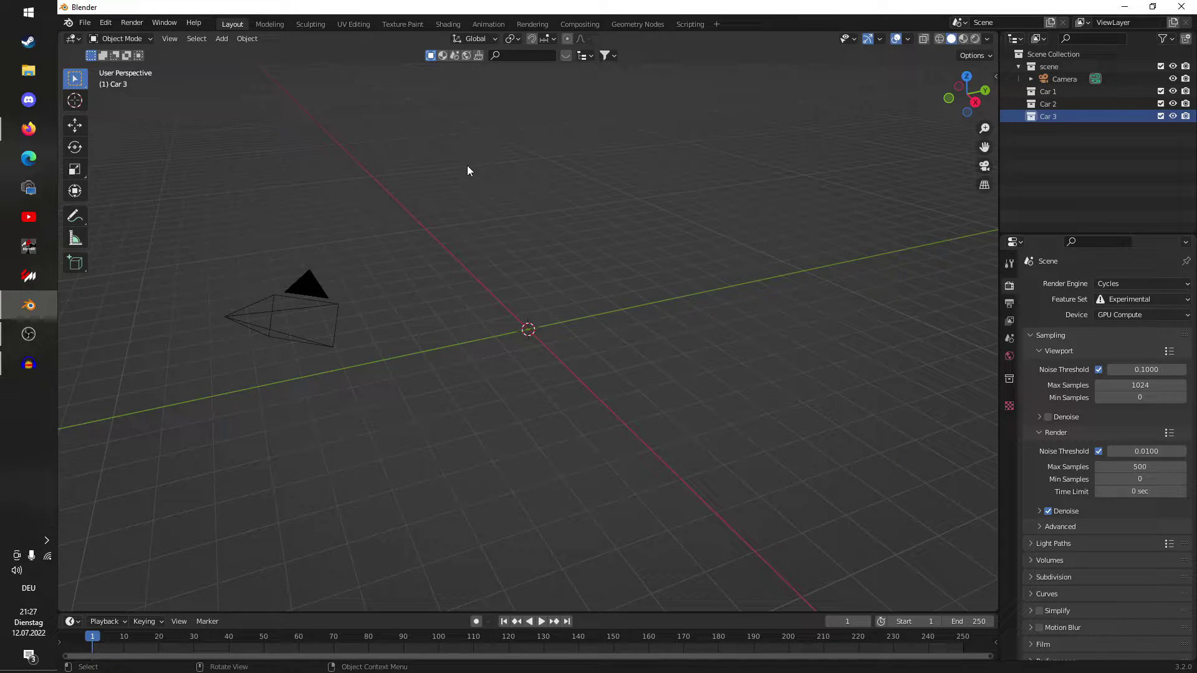
Step: Select the camera object and delete it from the scene
key("a")
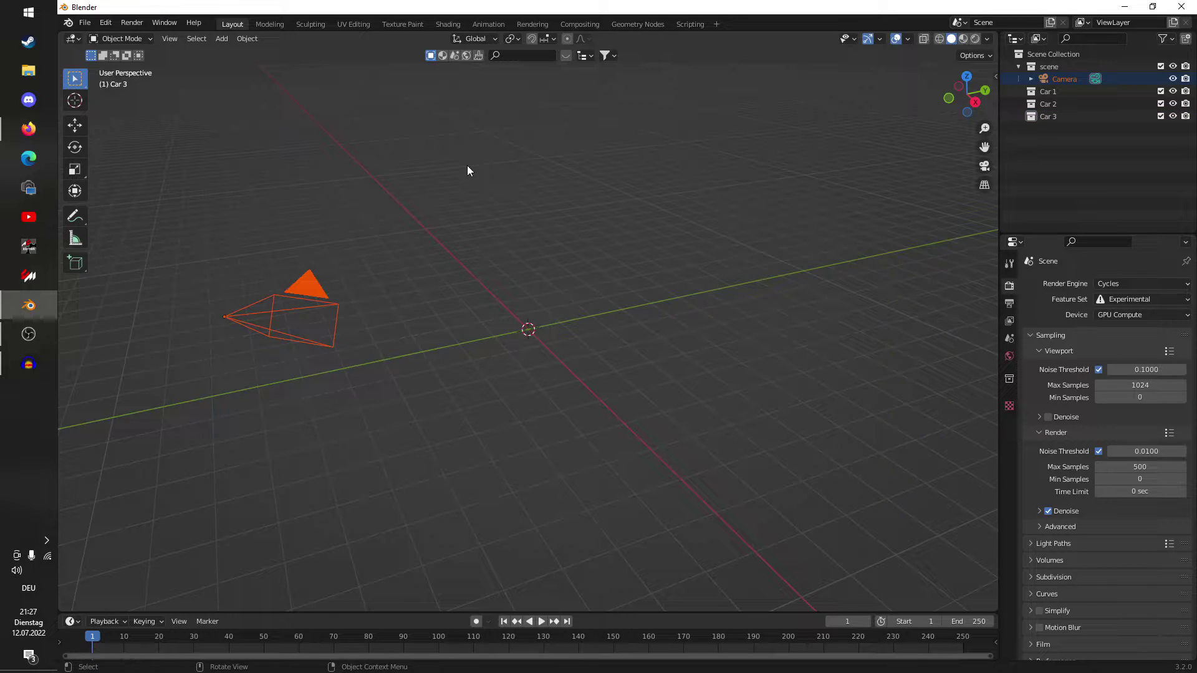
key("Delete")
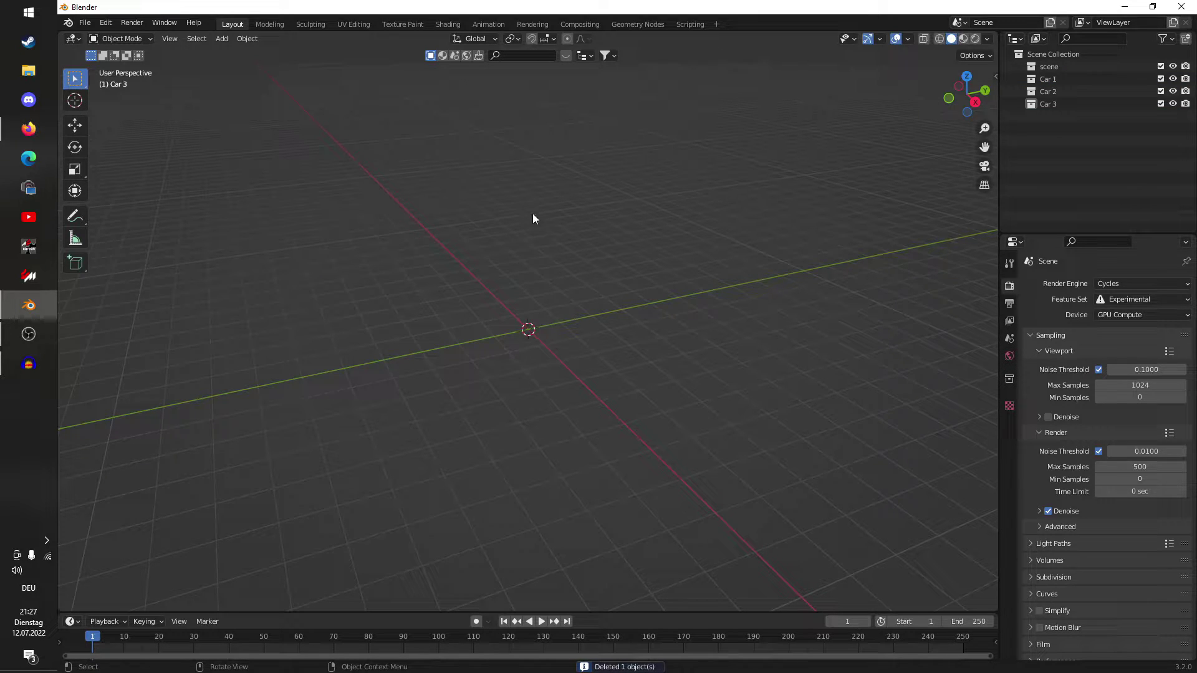
middle_click_drag(613, 234, 611, 243, "shift")
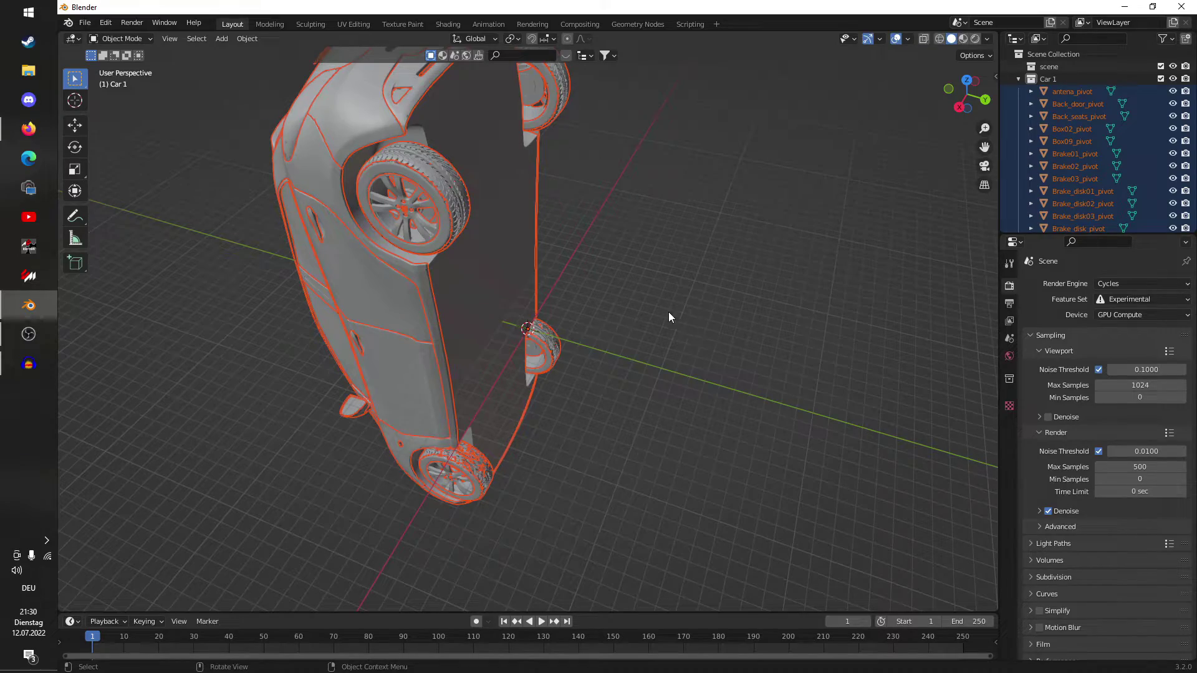
Step: Orbit around the upside-down car model and zoom in on it
middle_click_drag(668, 312, 599, 293)
scroll(598, 293, "up", 5)
Step: Rotate the car parts 90° about the global Y axis to stand the car upright
middle_click_drag(496, 301, 618, 307)
key("r")
key("y")
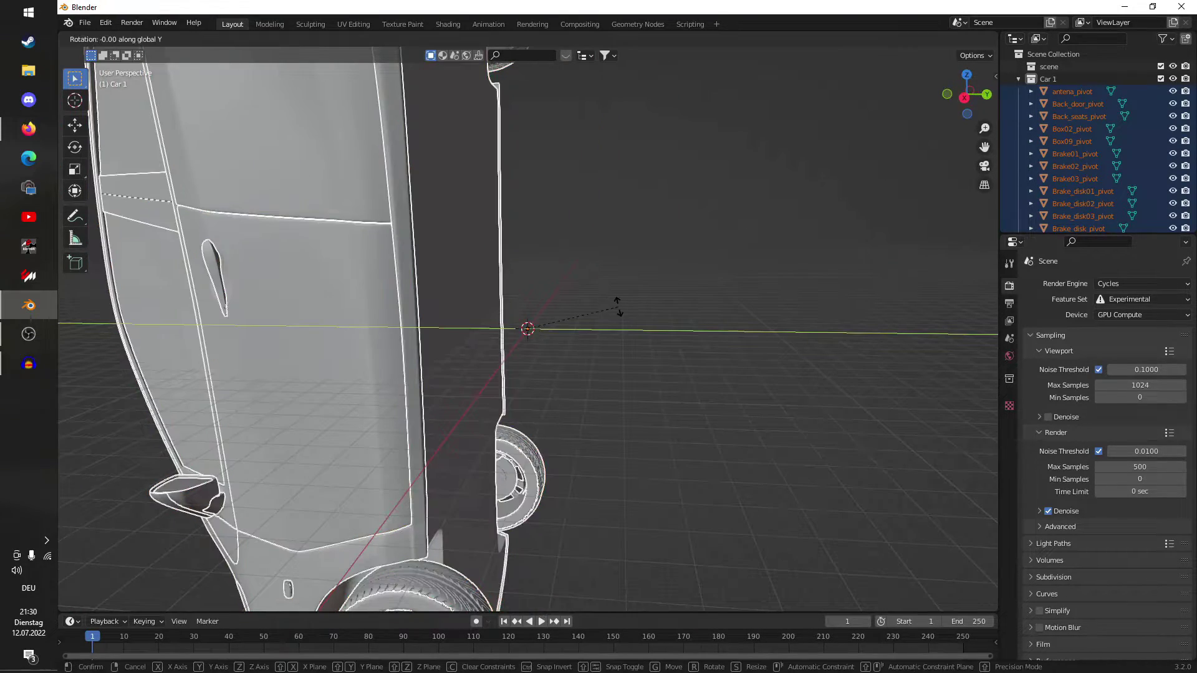
key("x")
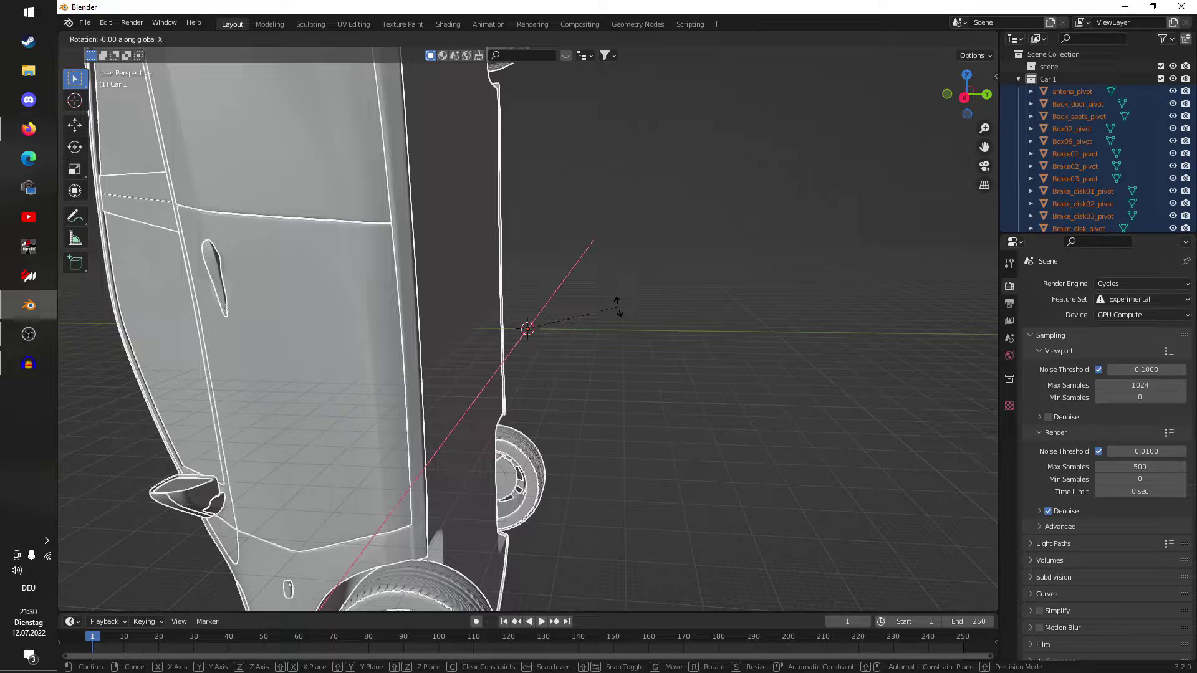
type("-910")
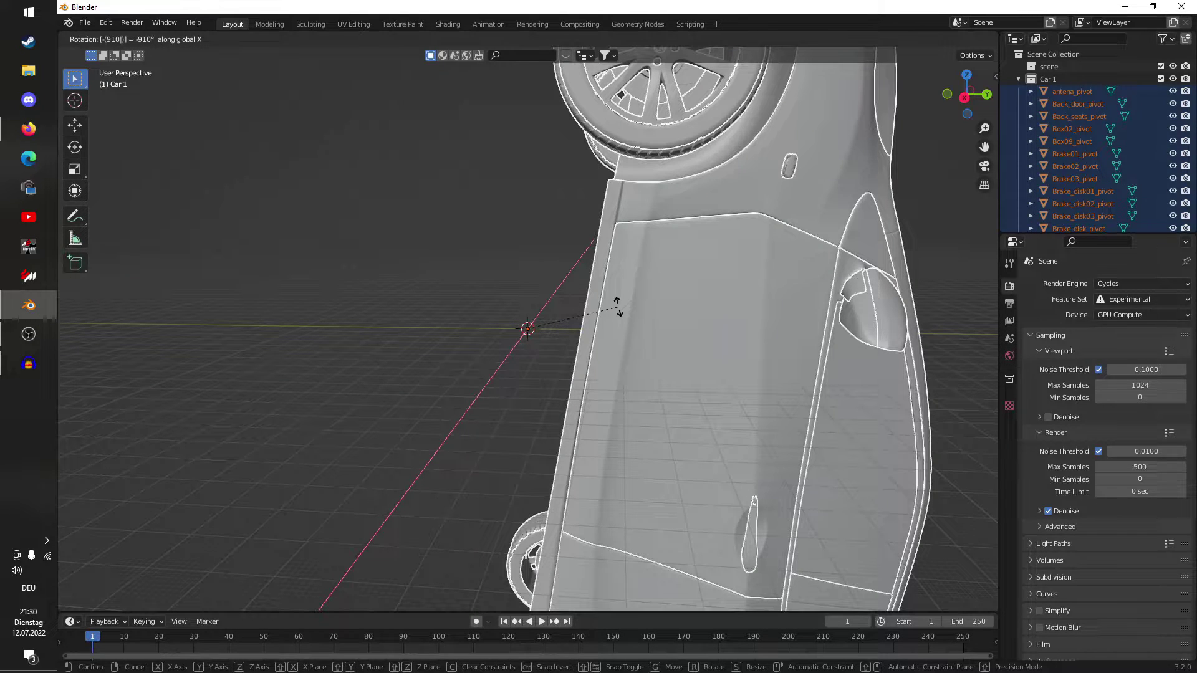
key("BackSpace")
key("BackSpace")
key("BackSpace")
key("BackSpace")
key("y")
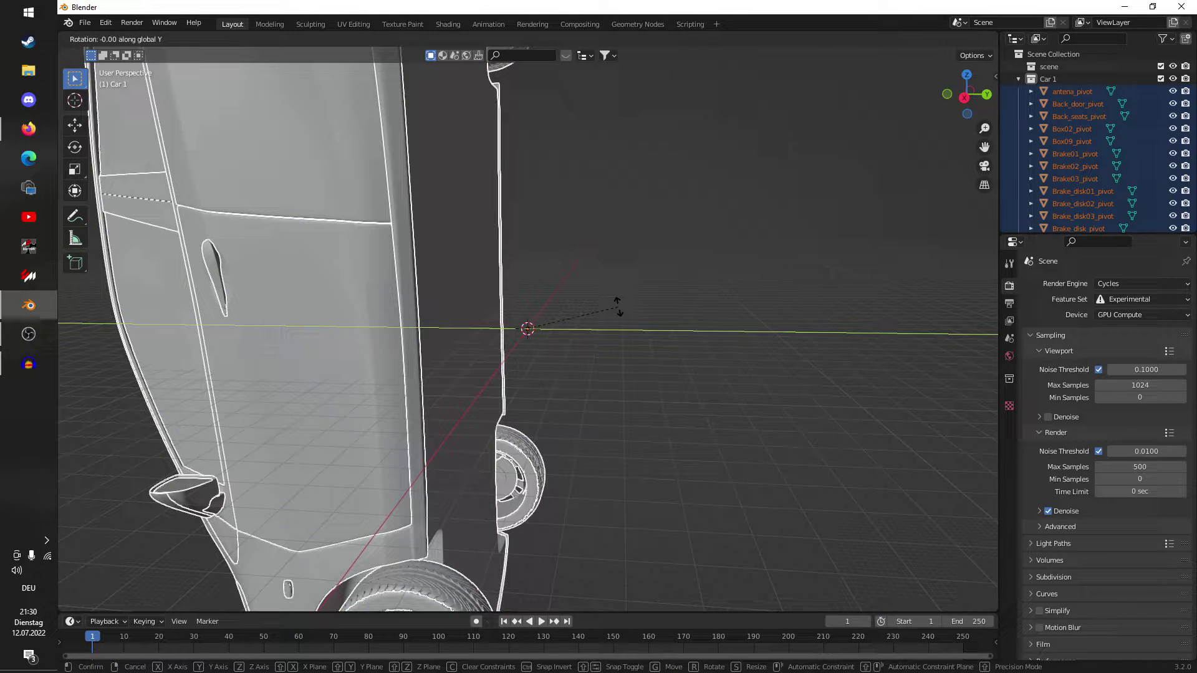
type("90")
key("Return")
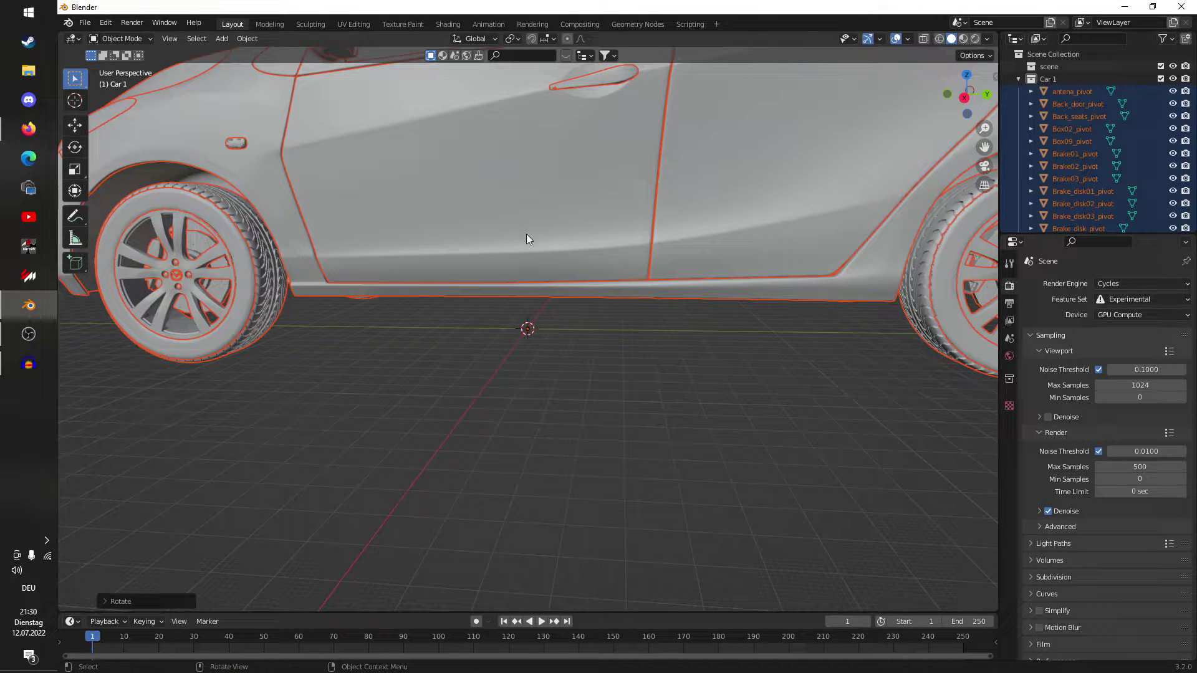
key("ctrl+z")
middle_click_drag(516, 211, 590, 246)
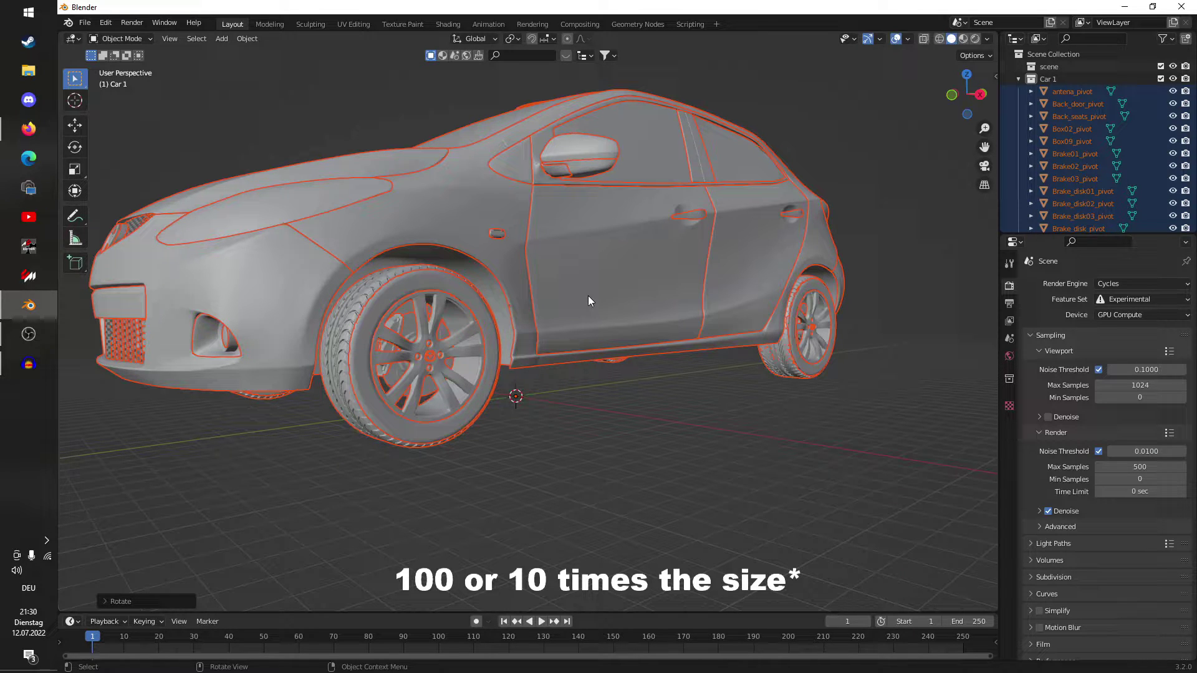
Step: Scale the car up 100 times, frame and deselect it, then switch to the Firefox specs page
type("s100")
key("Return")
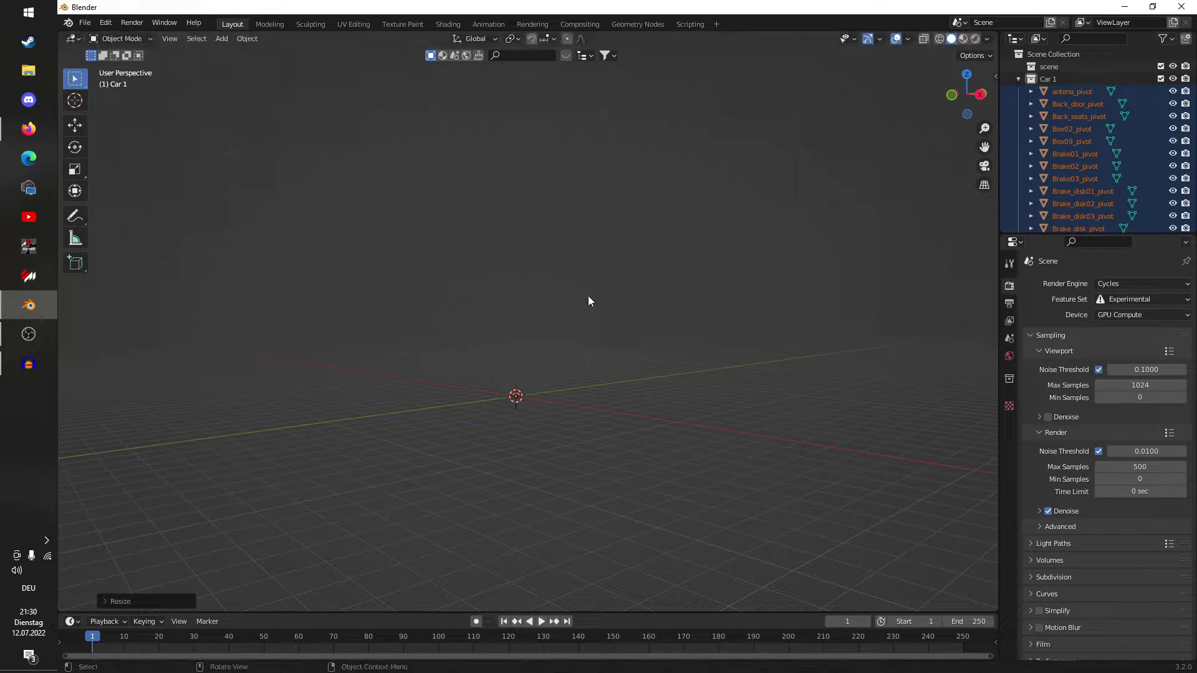
key("KP_Decimal")
middle_click_drag(765, 289, 449, 319)
key("alt+a")
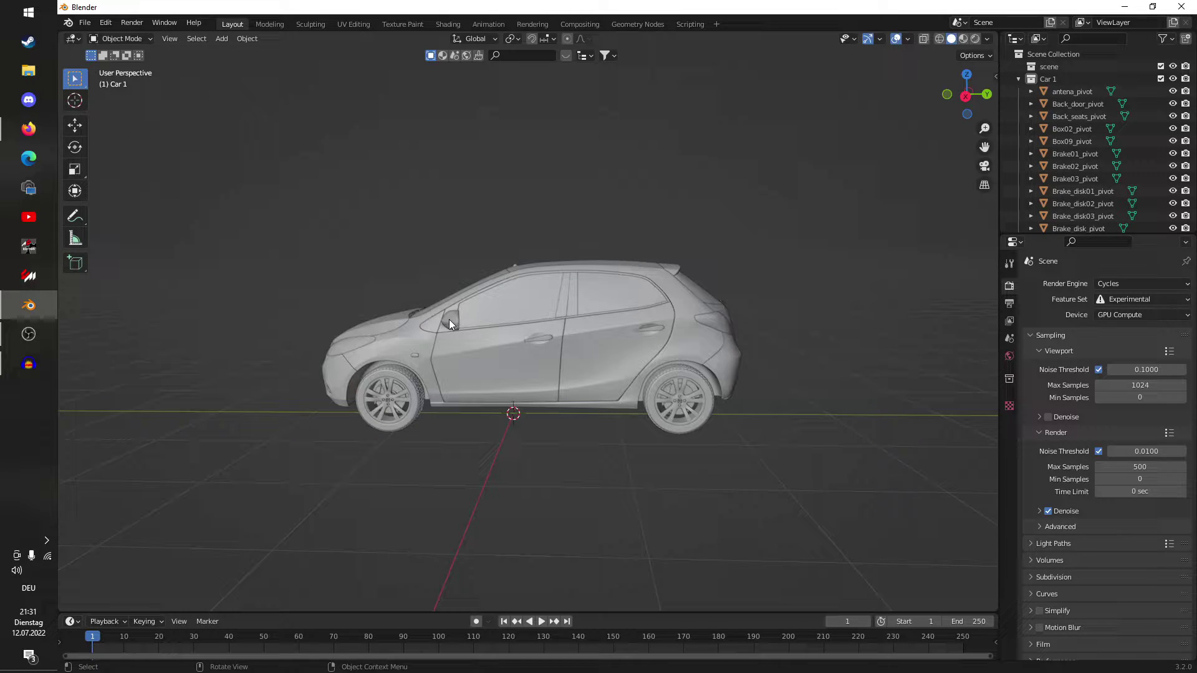
key("alt+Tab")
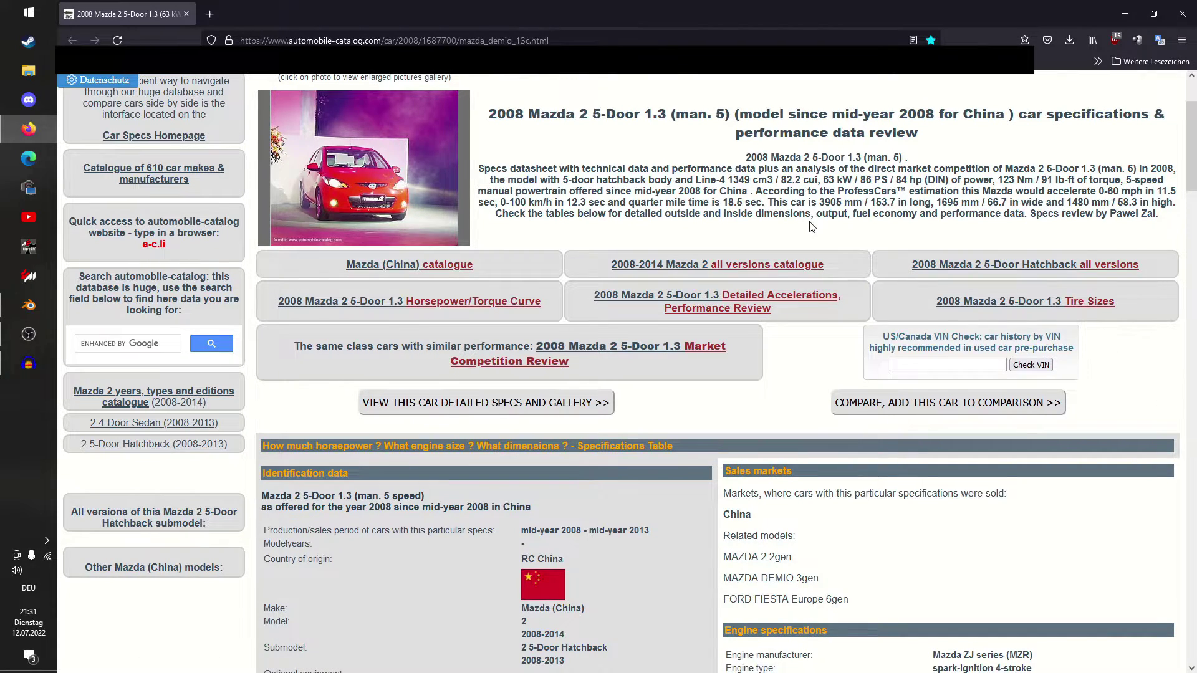
Step: Scroll to Basic dimensions, select the 3905 mm Length value, and return to Blender
scroll(810, 226, "down", 10)
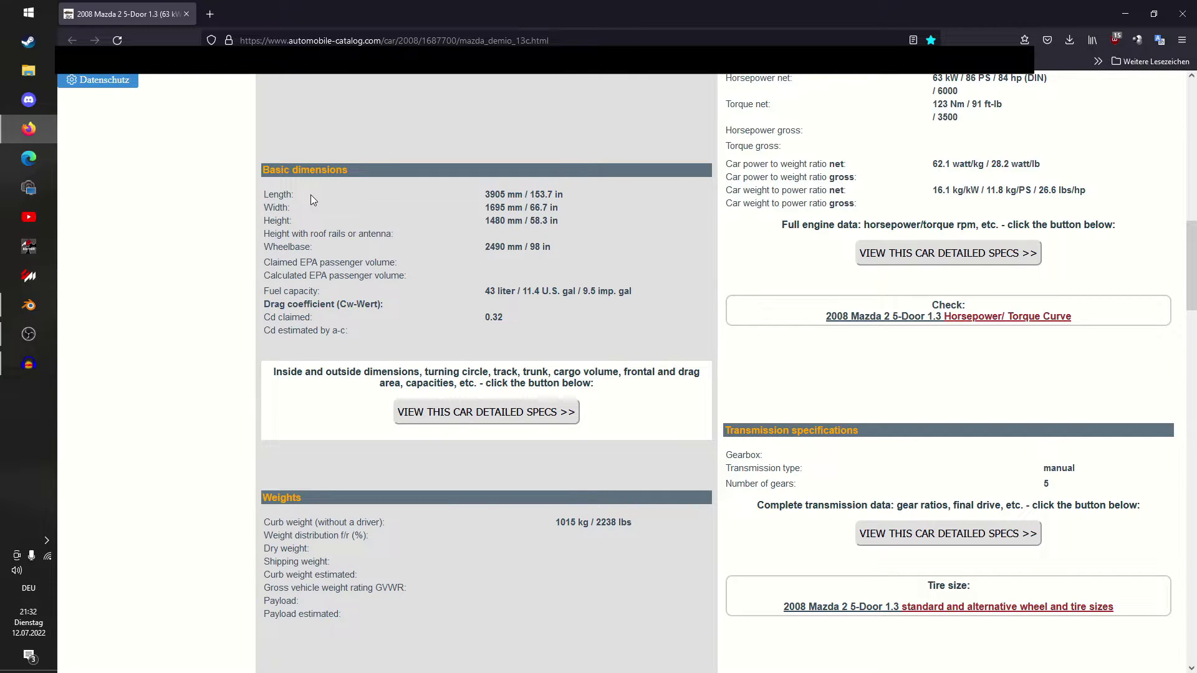
left_click_drag(484, 195, 507, 196)
double_click(488, 194)
left_click(487, 194)
left_click_drag(527, 194, 486, 192)
left_click(487, 193)
double_click(500, 194)
left_click_drag(499, 194, 486, 193)
left_click(540, 196)
key("alt+Tab")
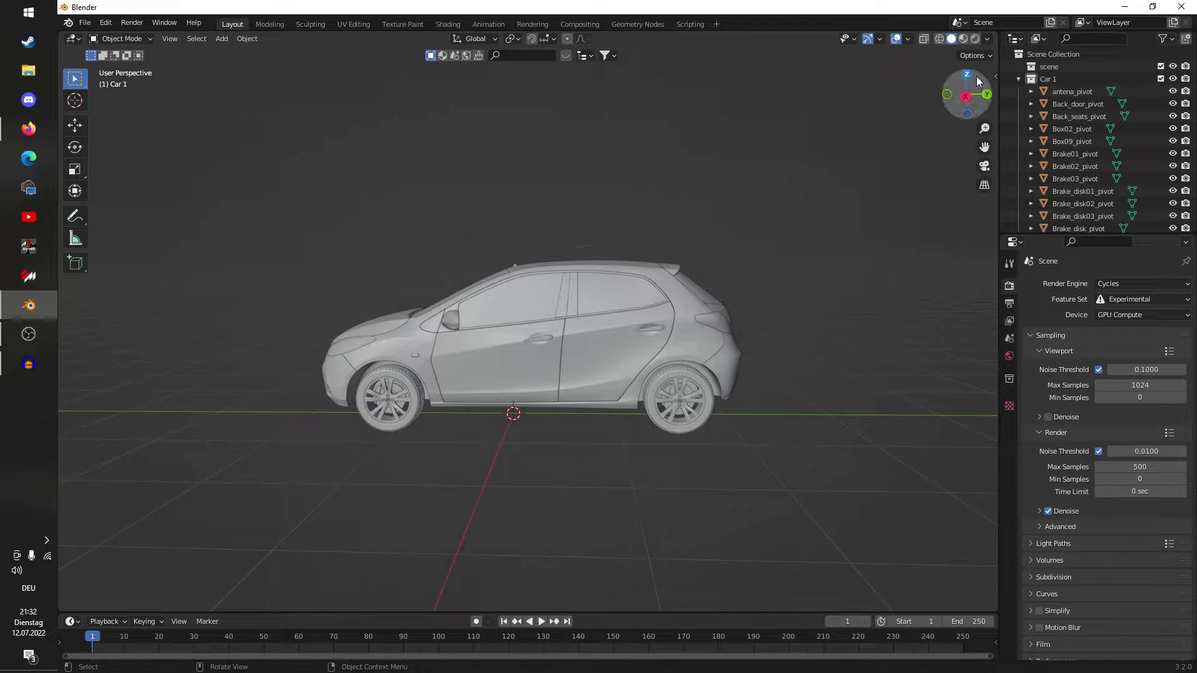
Step: Collapse the Car 1 collection in the Outliner and make the scene collection active
left_click(1018, 78)
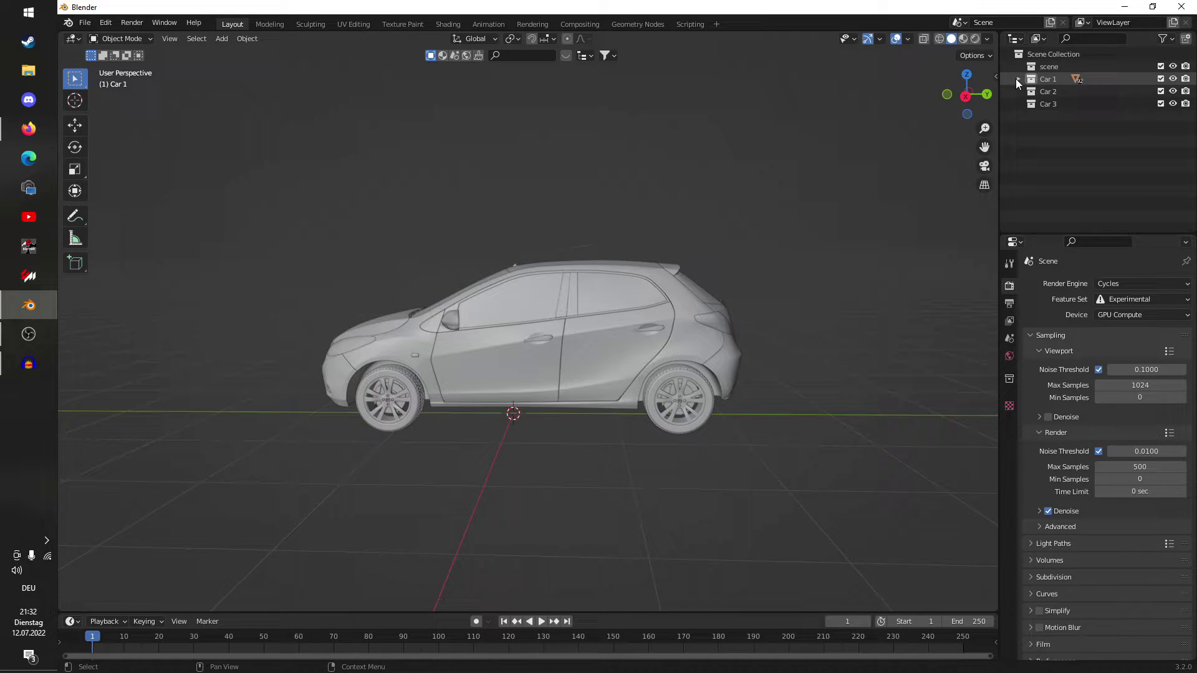
left_click(1059, 66)
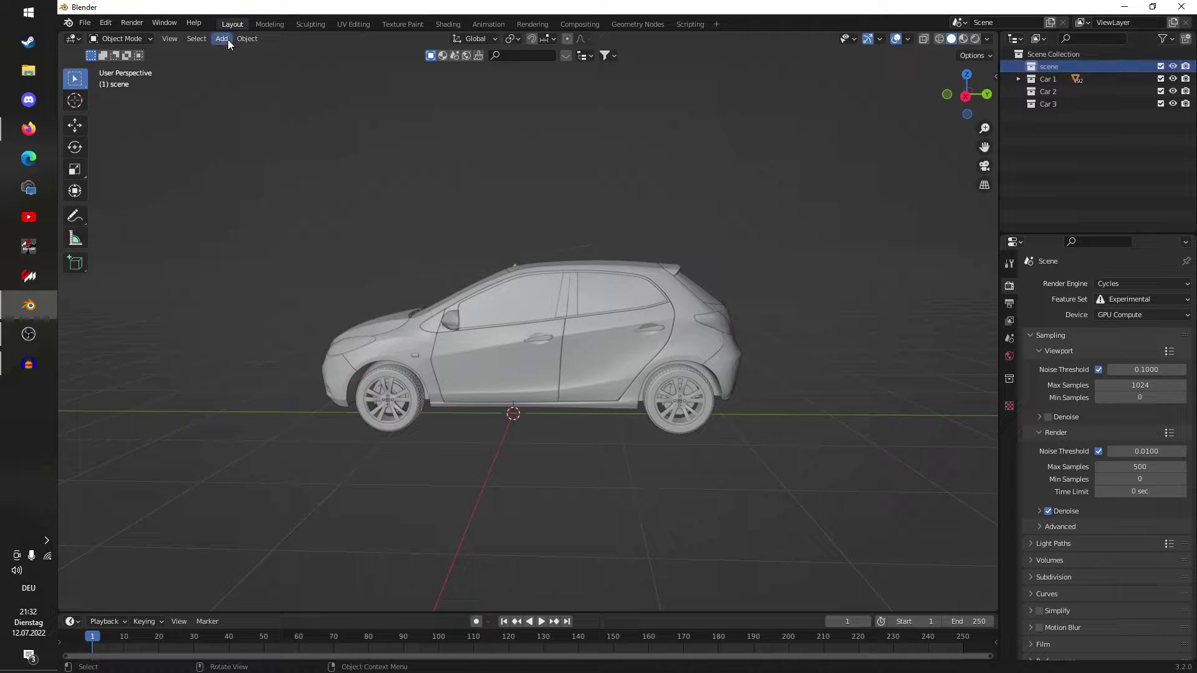
Step: Add a cube and raise it 1 m along Z
key("shift+a")
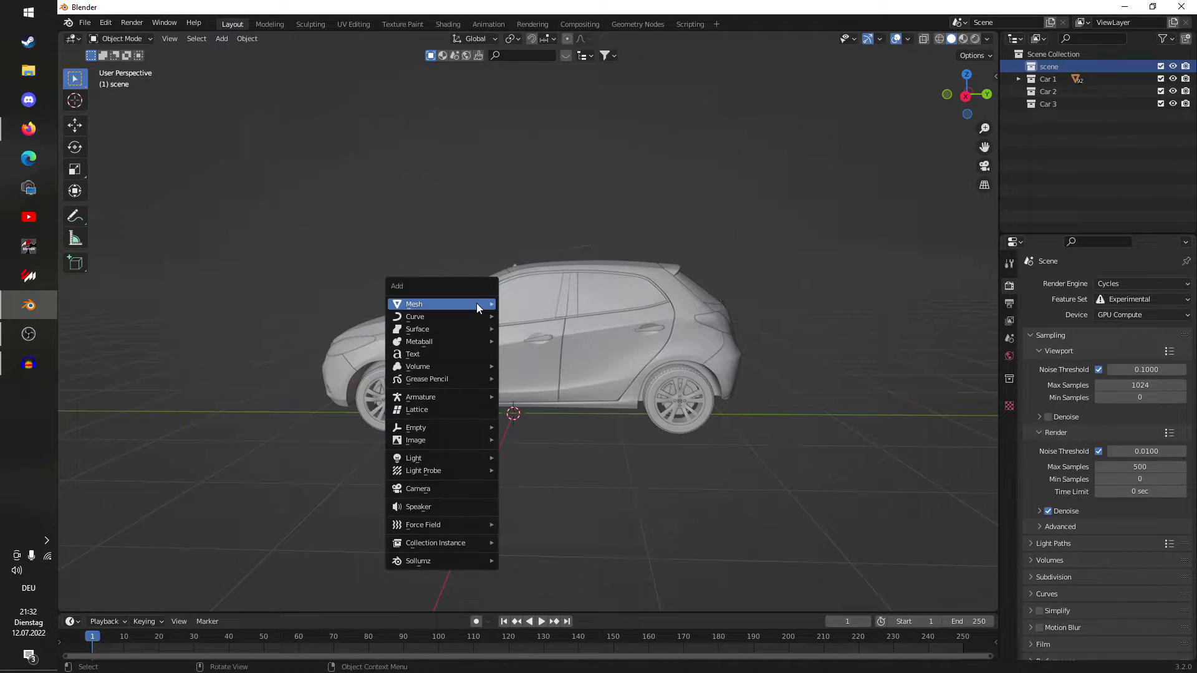
mouse_move(476, 303)
left_click(566, 317)
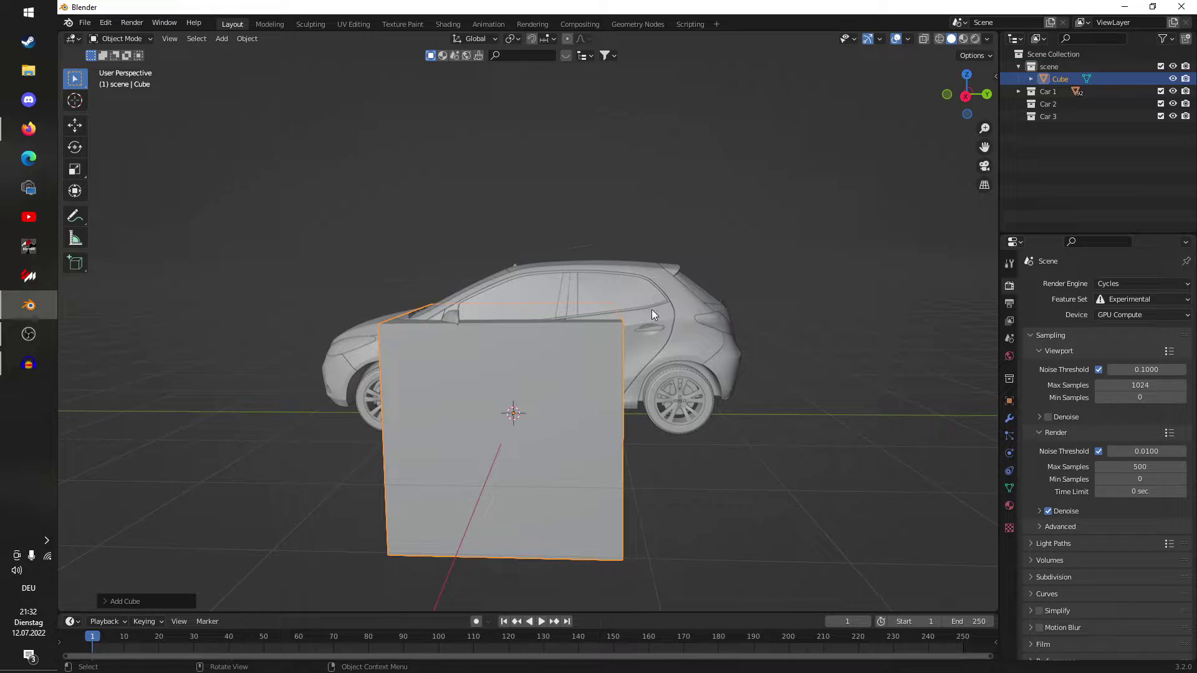
key("g")
key("z")
key("1")
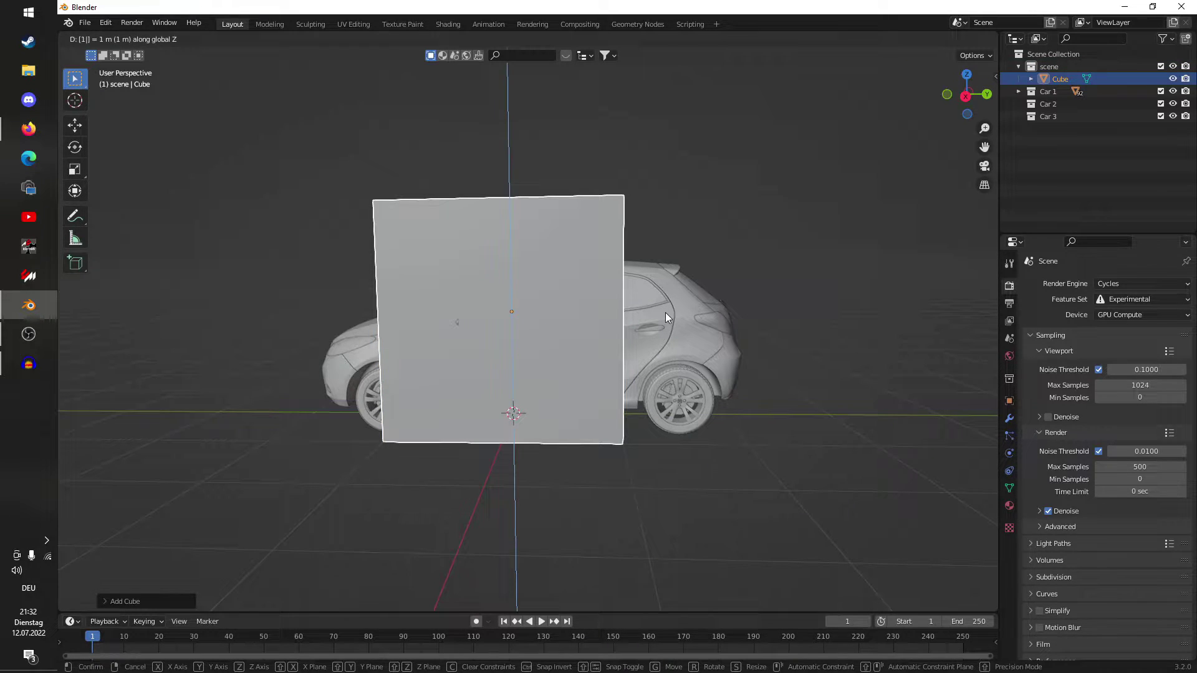
key("Return")
key("KP_3")
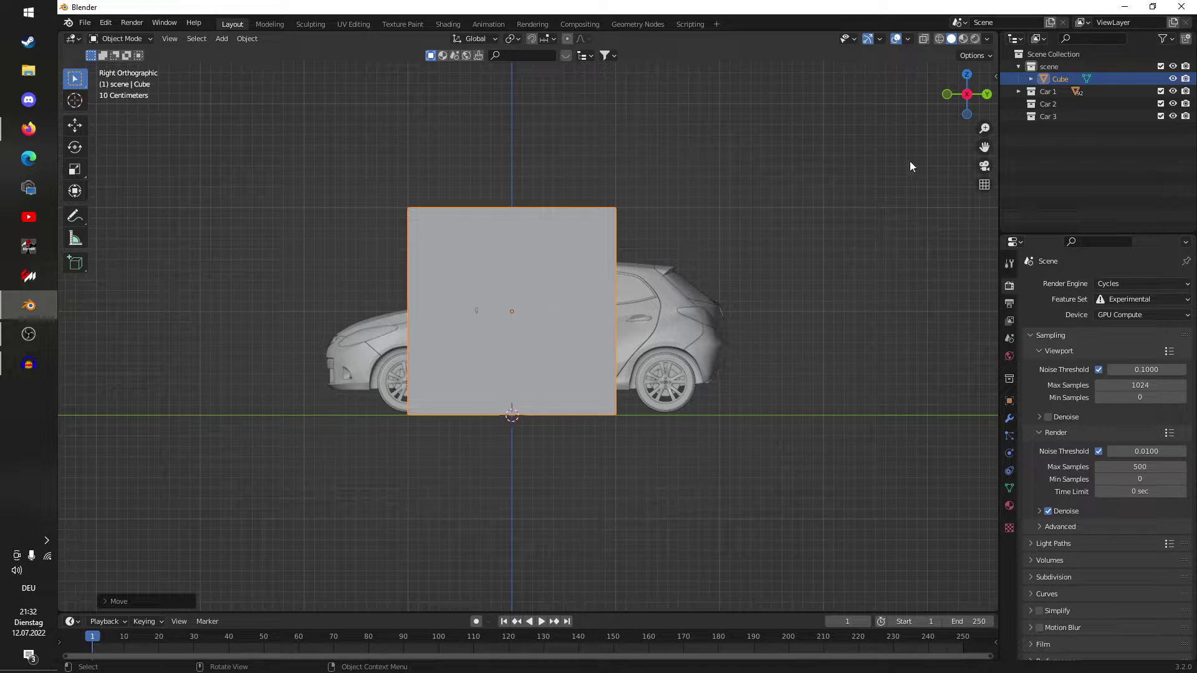
key("Right")
Step: Set the cube's Y dimension to 3905 mm in the side panel's Item tab
key("n")
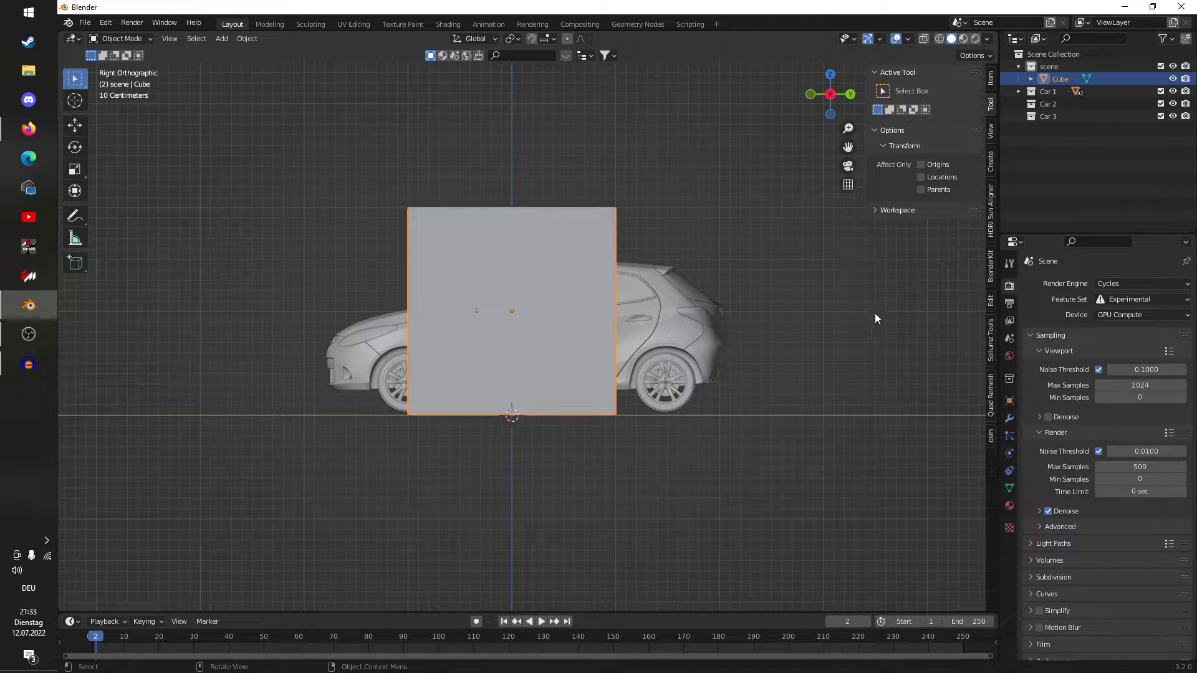
left_click(991, 79)
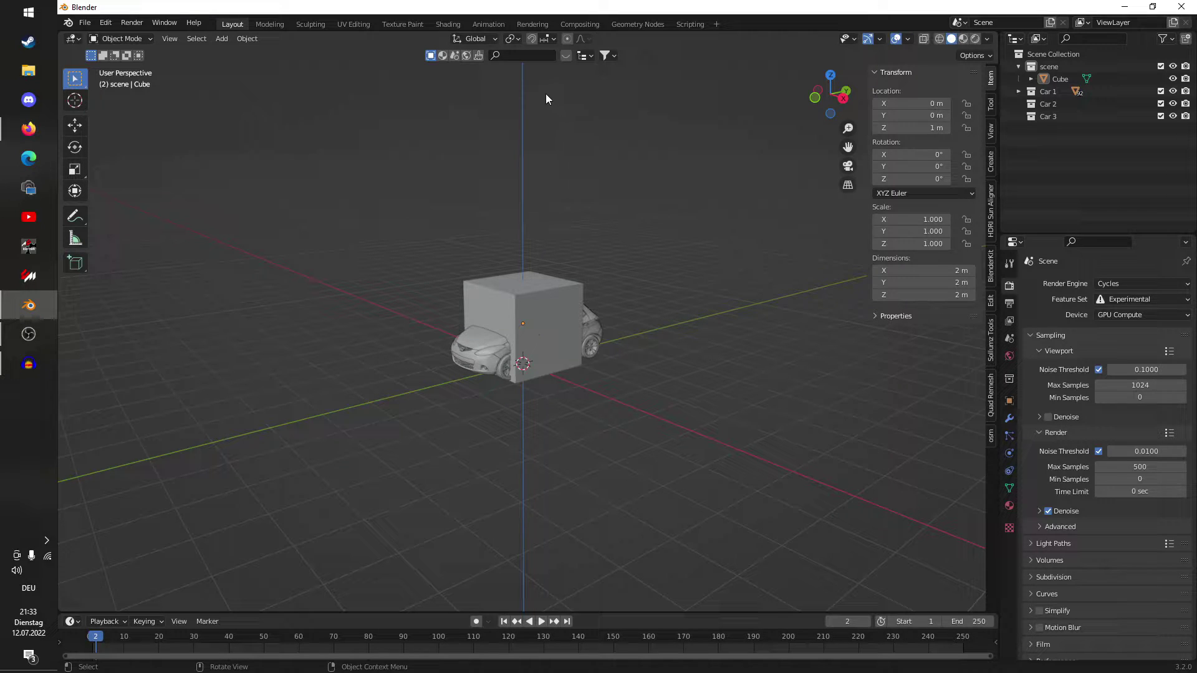
middle_click_drag(541, 204, 531, 196)
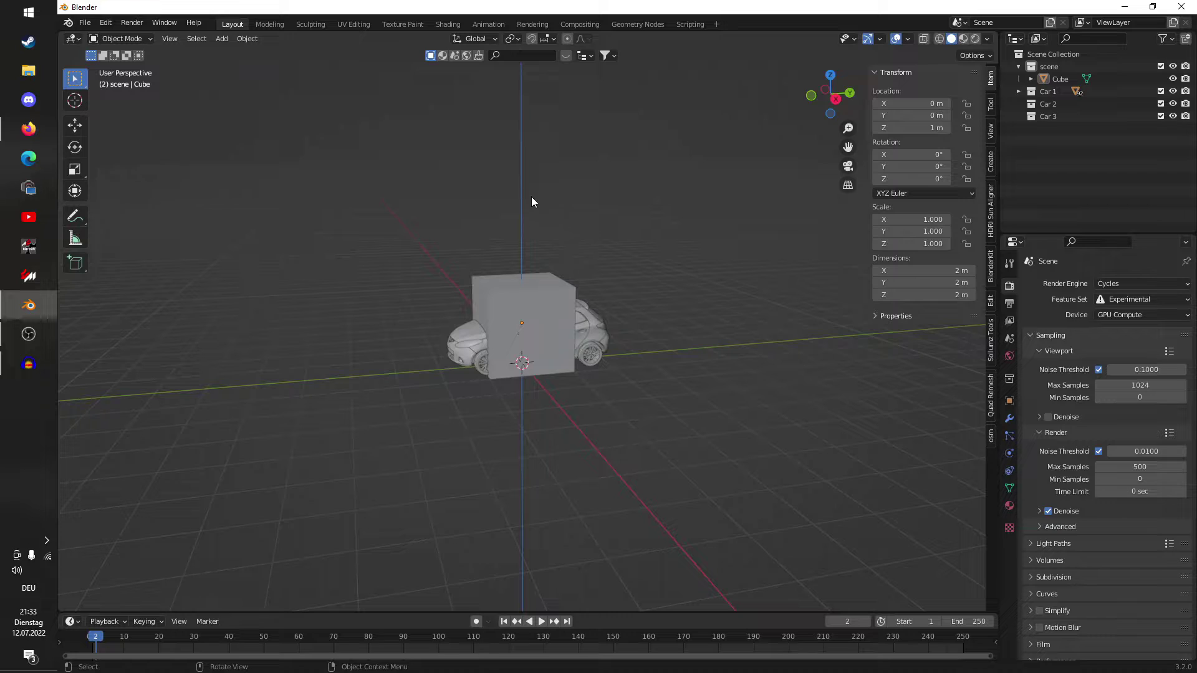
left_click(958, 284)
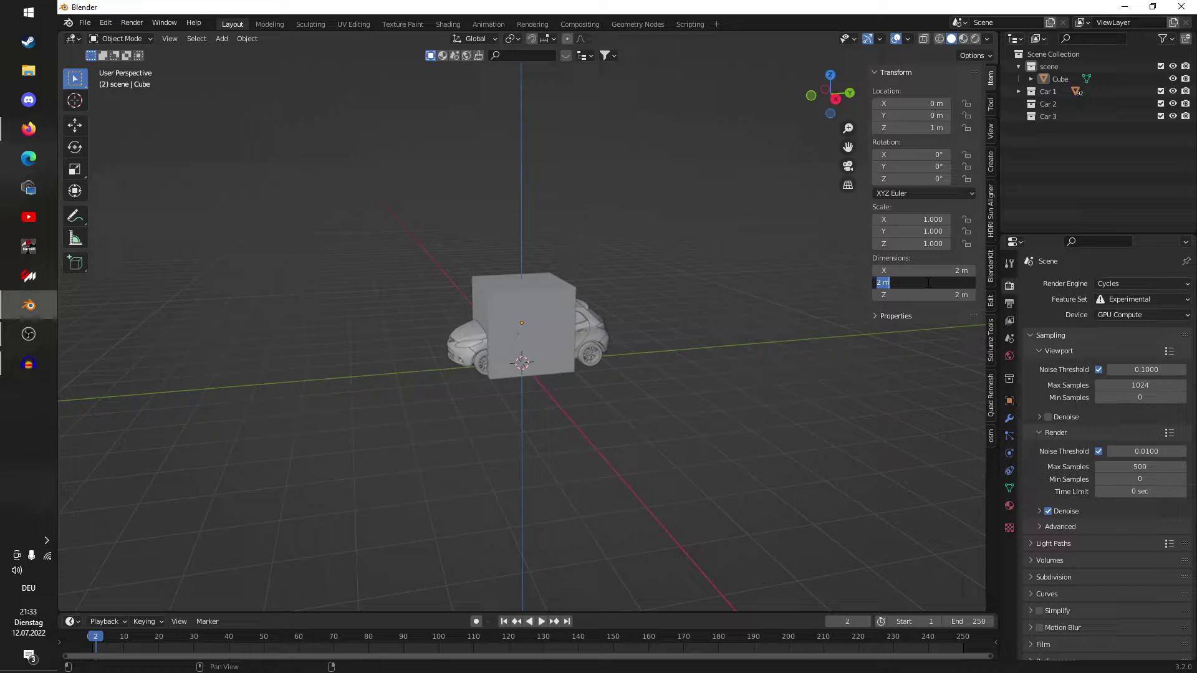
type("3905mm")
key("Return")
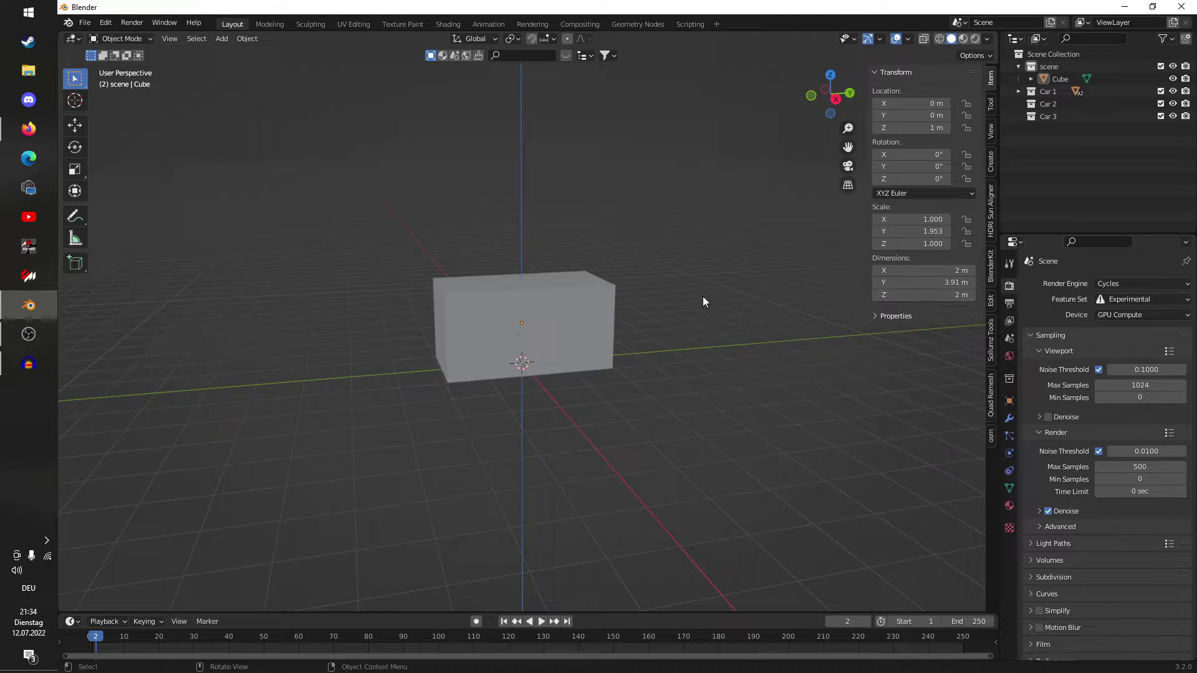
key("KP_3")
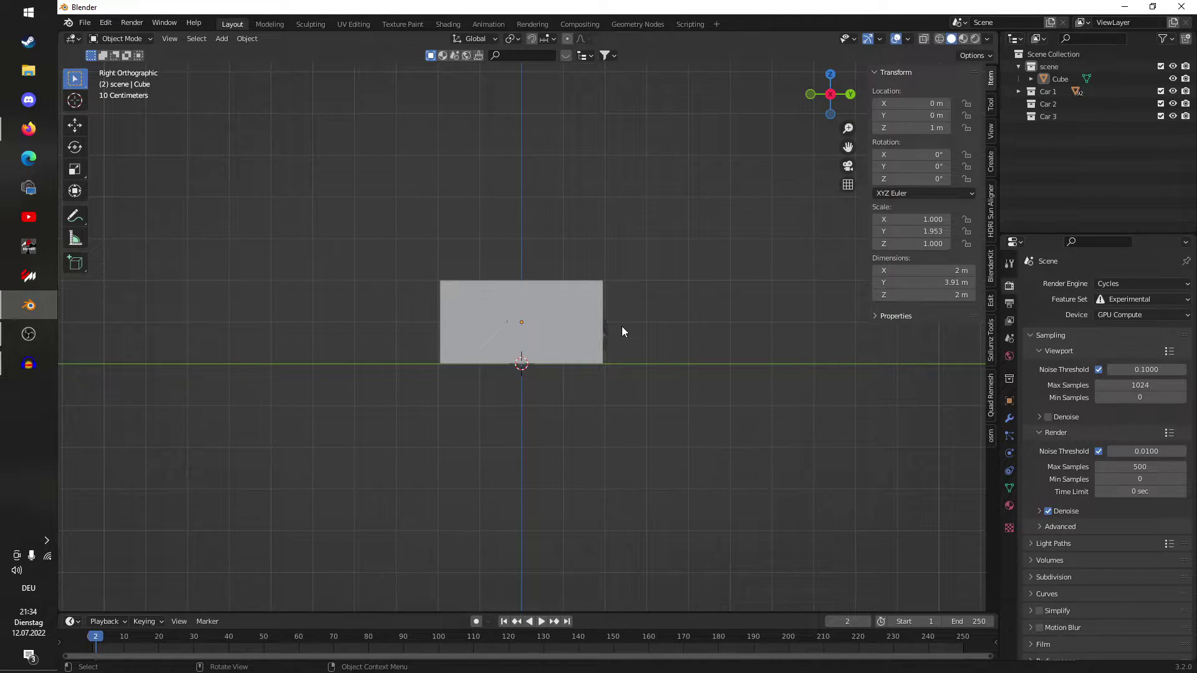
scroll(688, 273, "up", 3)
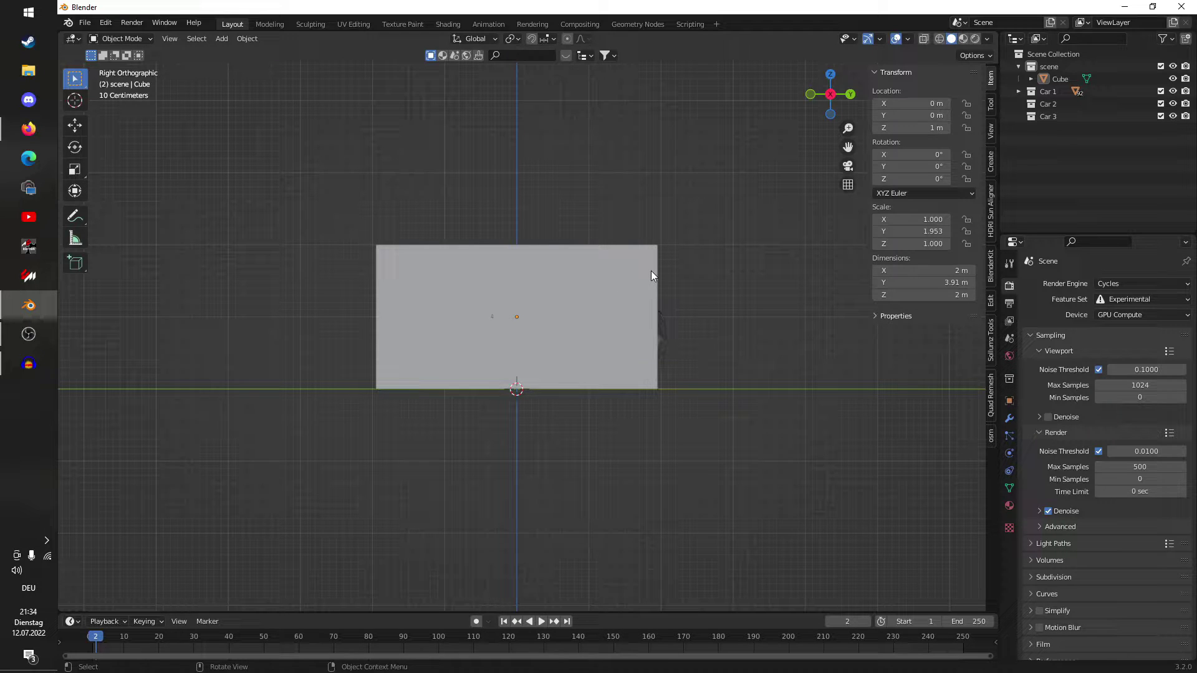
key("n")
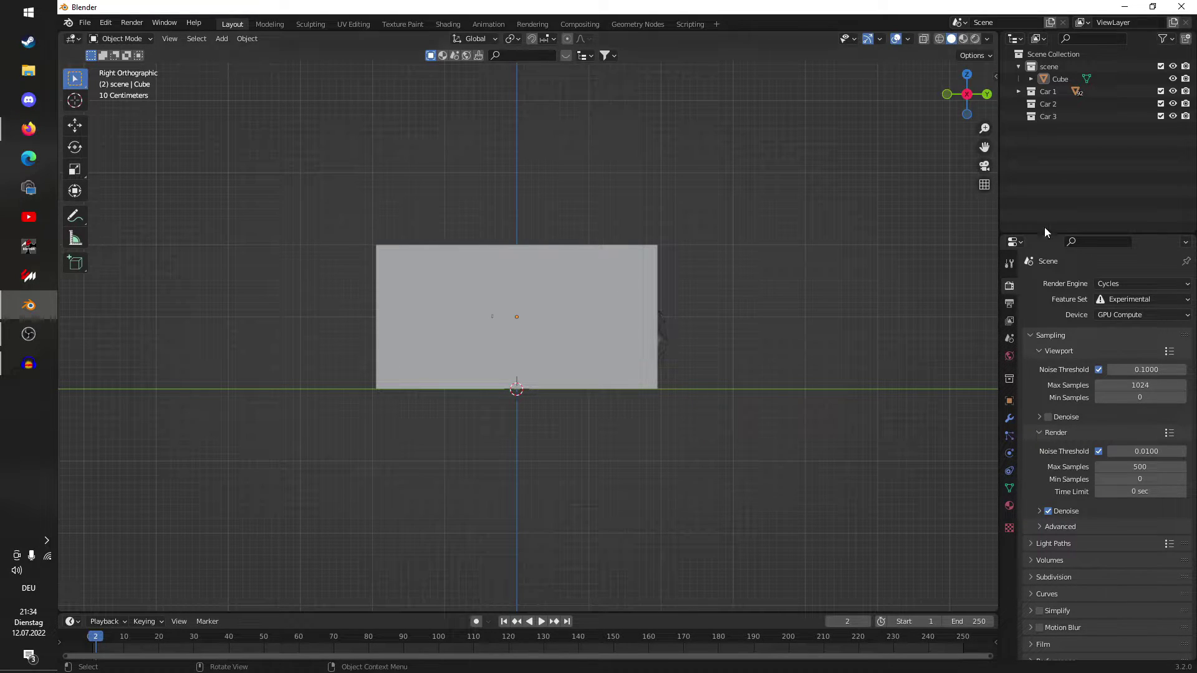
Step: Turn on X-ray and slide the cube along Y so it encloses the car's side view
left_click(922, 40)
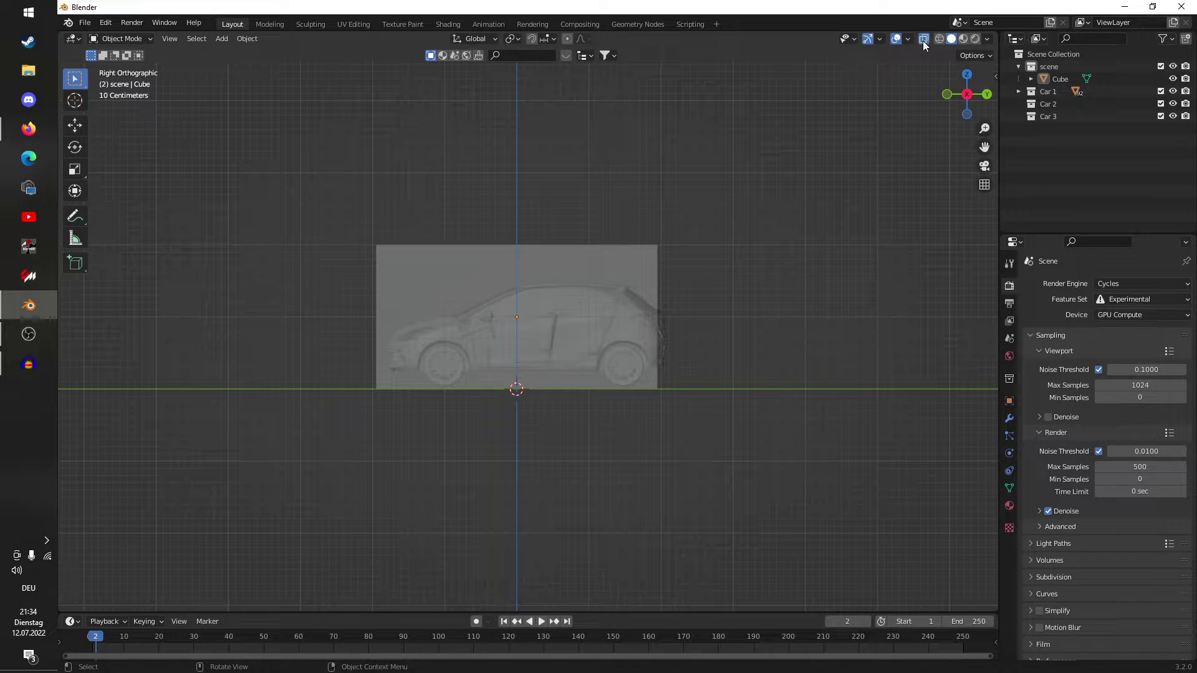
key("alt+z")
key("alt+z")
scroll(721, 198, "up", 2)
left_click(588, 242)
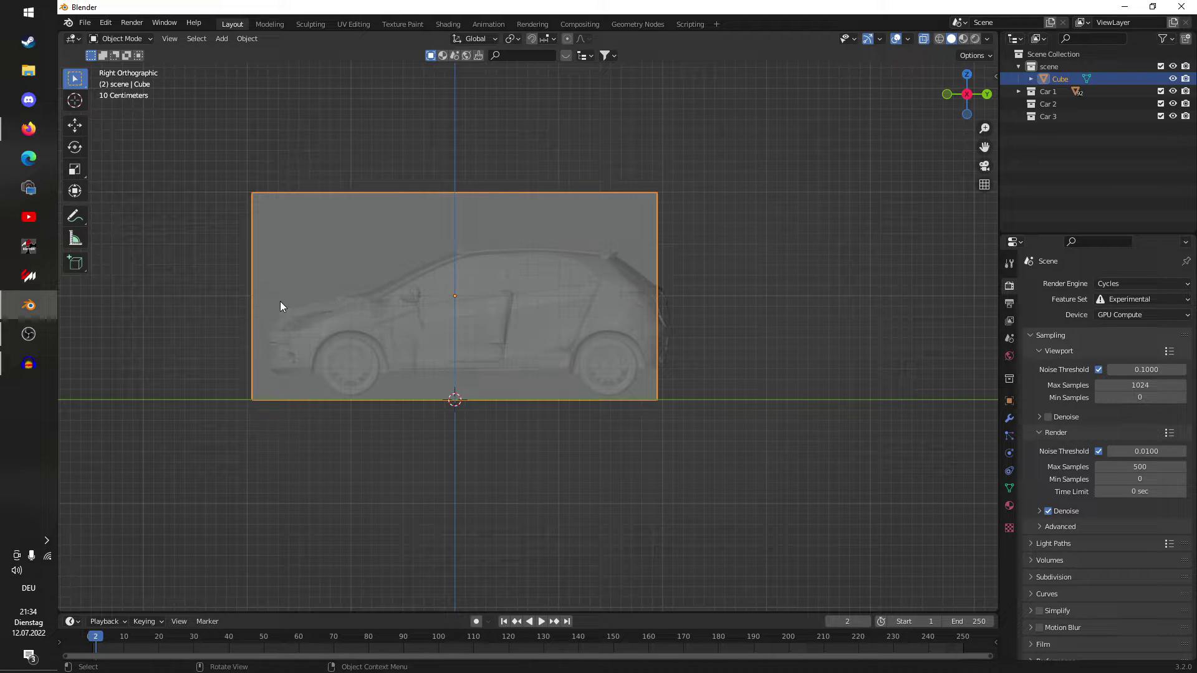
key("g")
key("y")
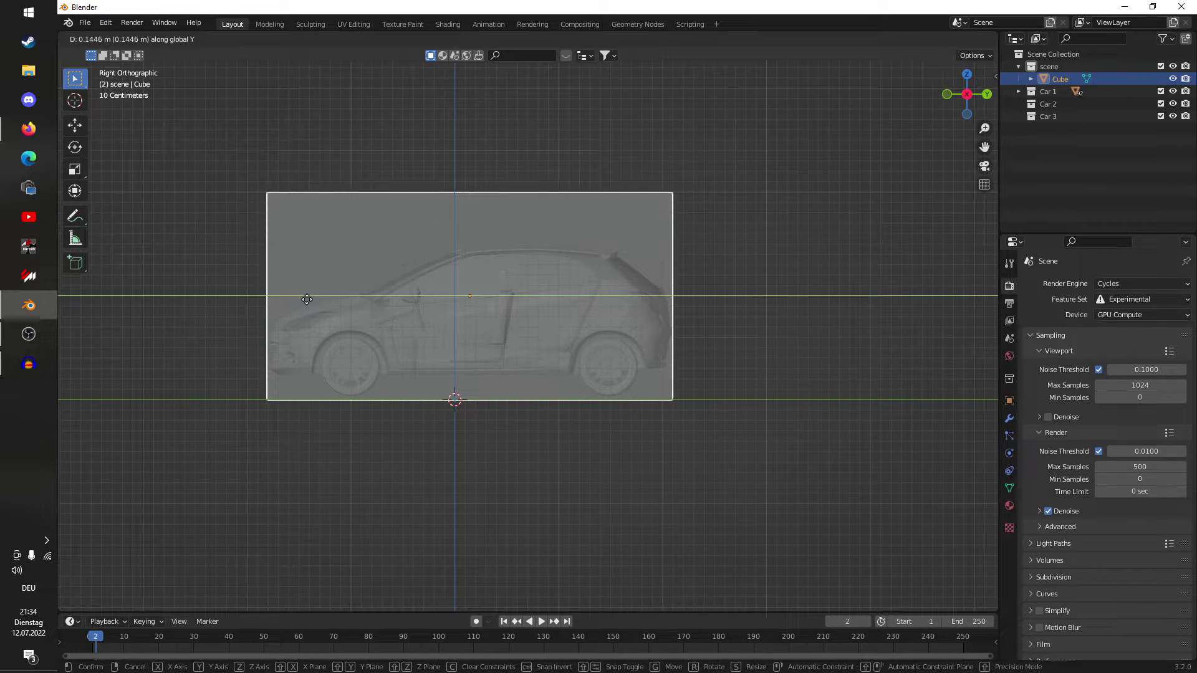
left_click(307, 299)
left_click(777, 268)
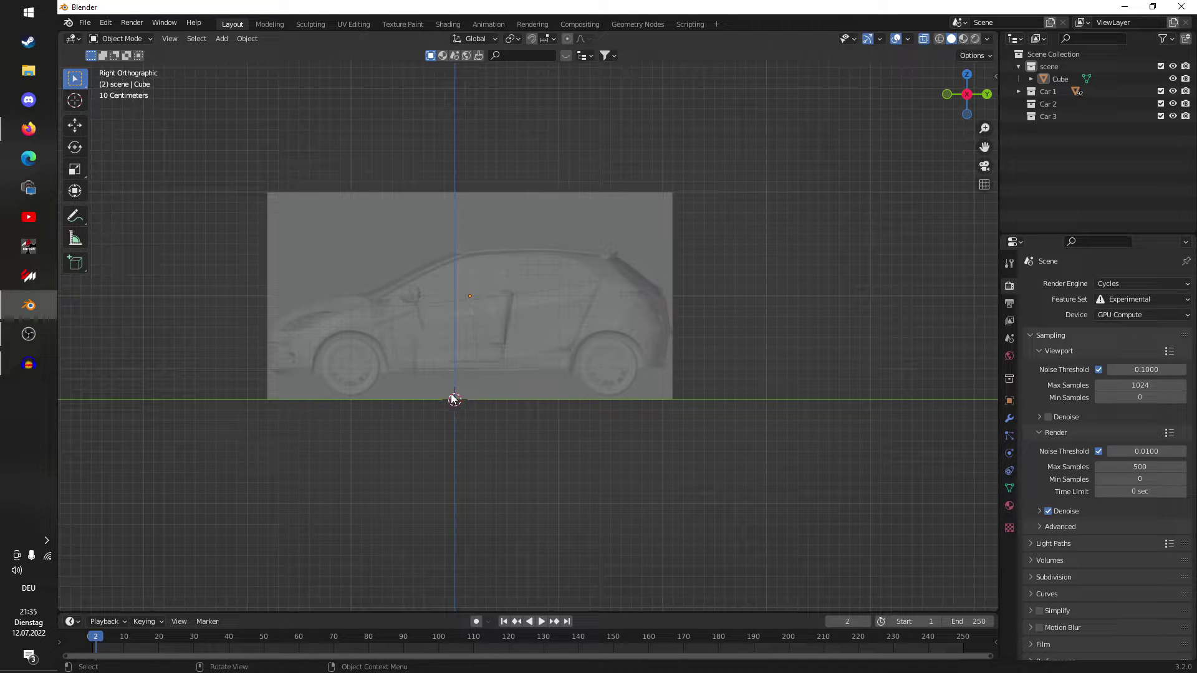
Step: Snap the 3D cursor to world origin, select all Car 1 objects, and pivot around the 3D Cursor
key("shift+s")
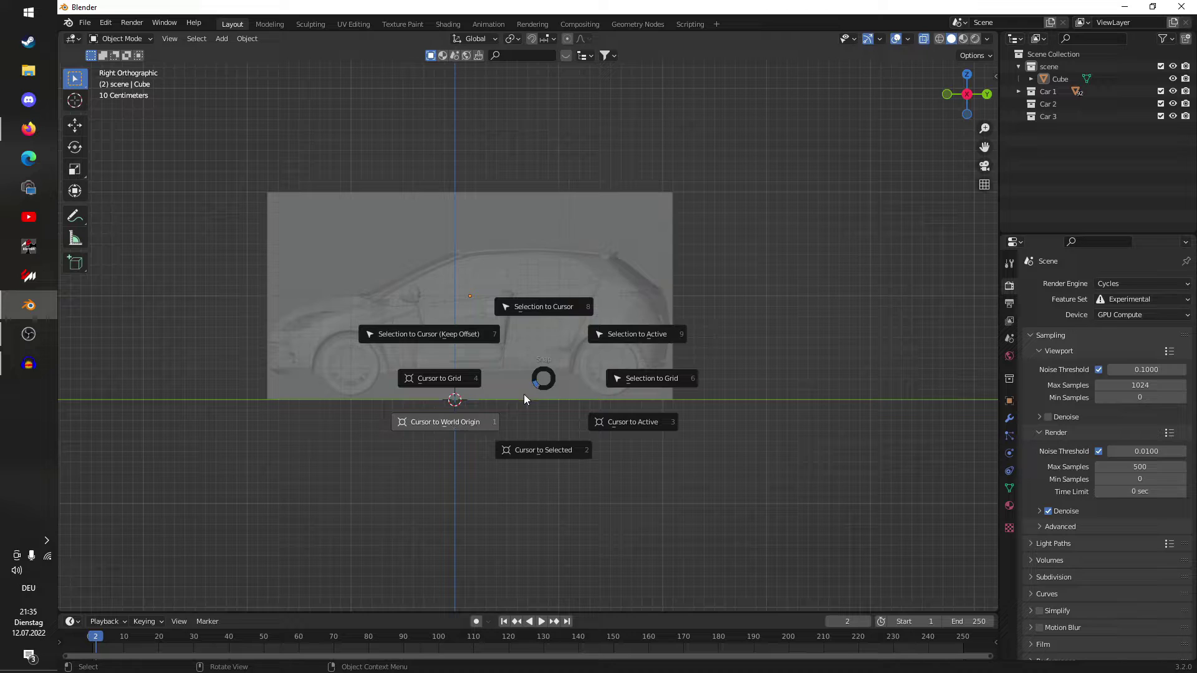
left_click(523, 399)
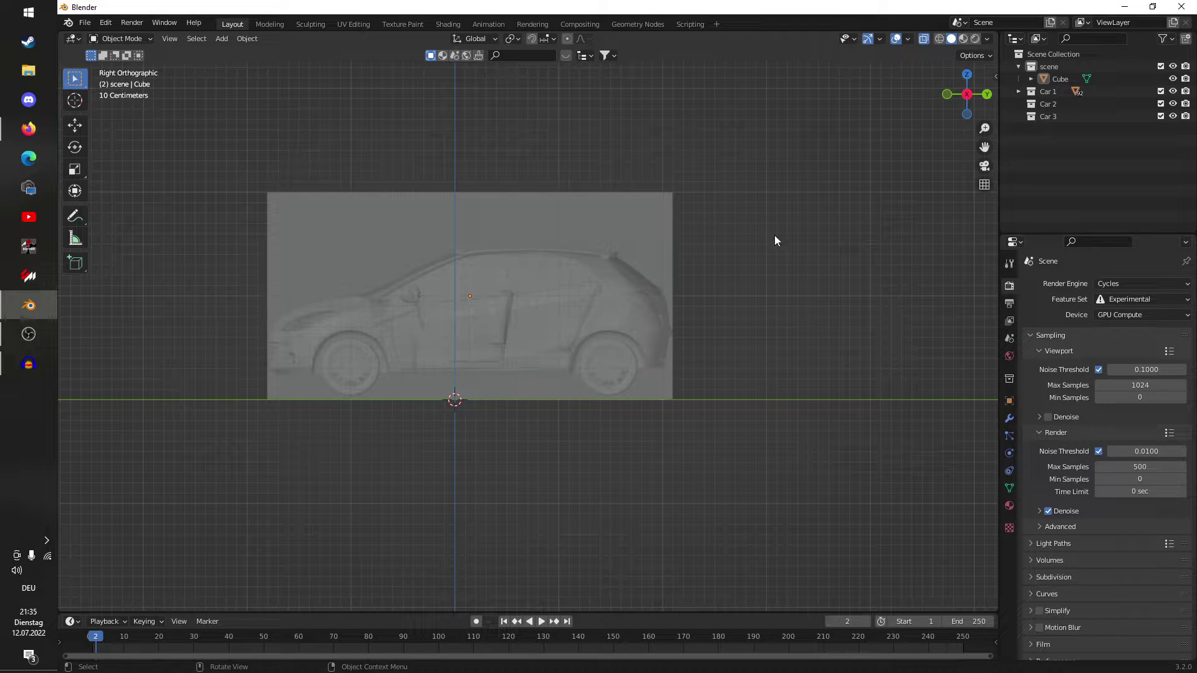
right_click(1050, 94)
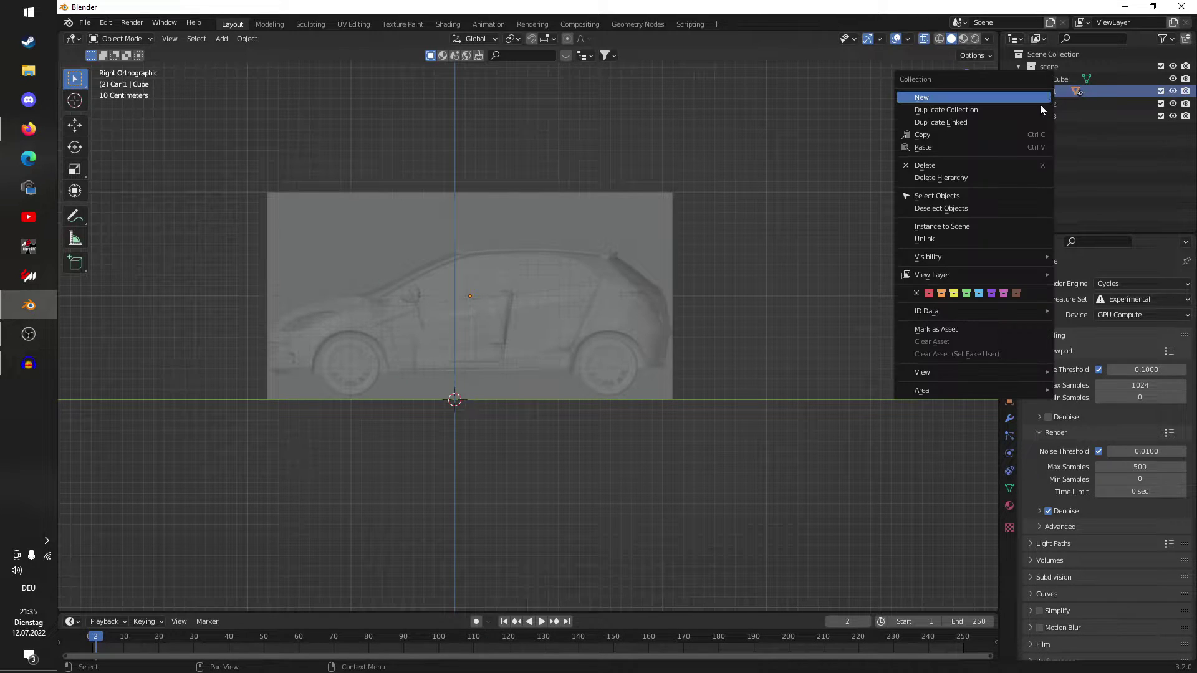
left_click(945, 195)
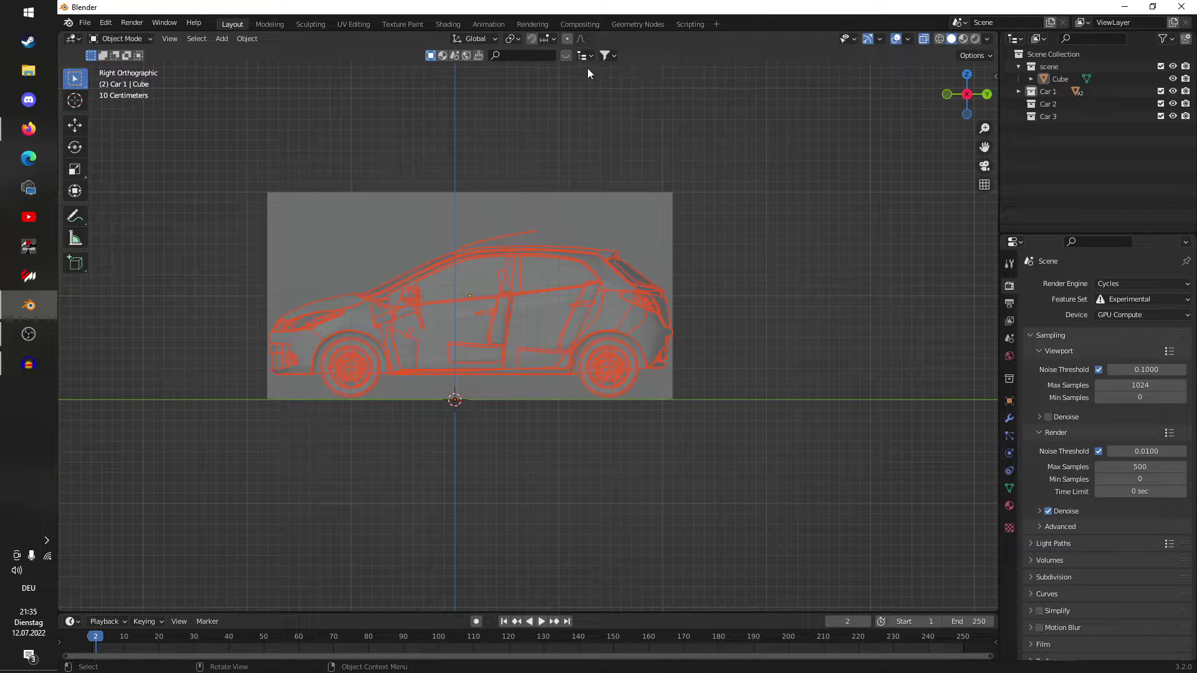
left_click(515, 40)
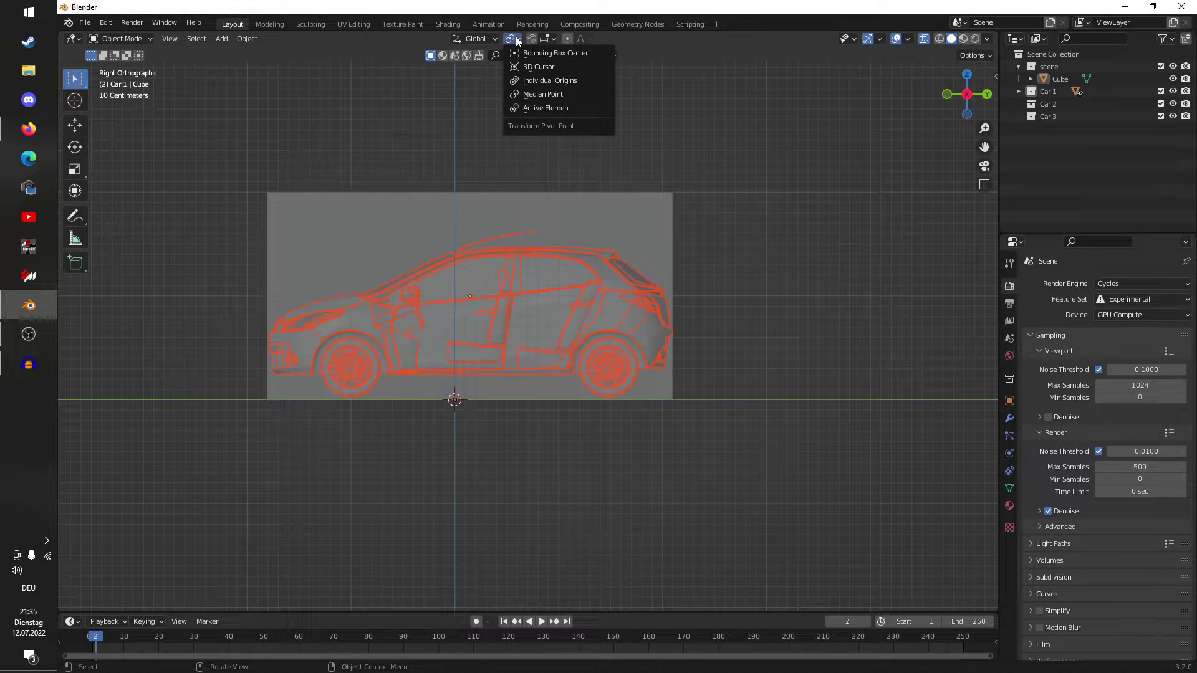
left_click(541, 66)
key("s")
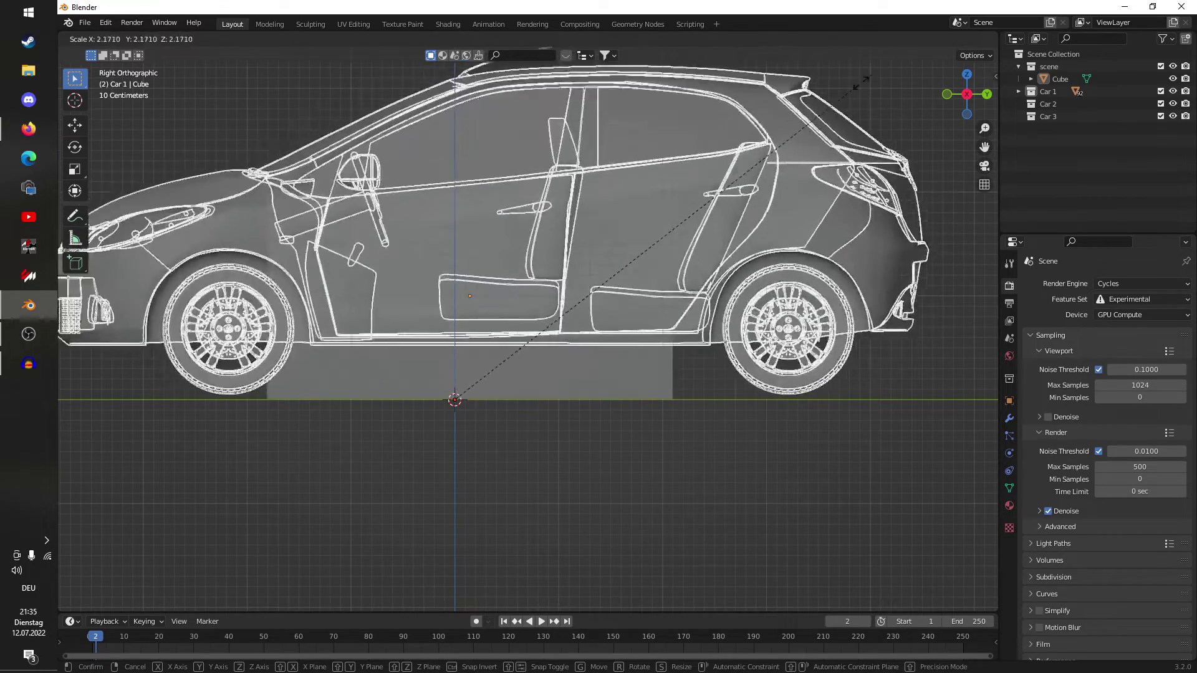
right_click(809, 110)
Step: Hide the car parts and delete the reference image plane
key("h")
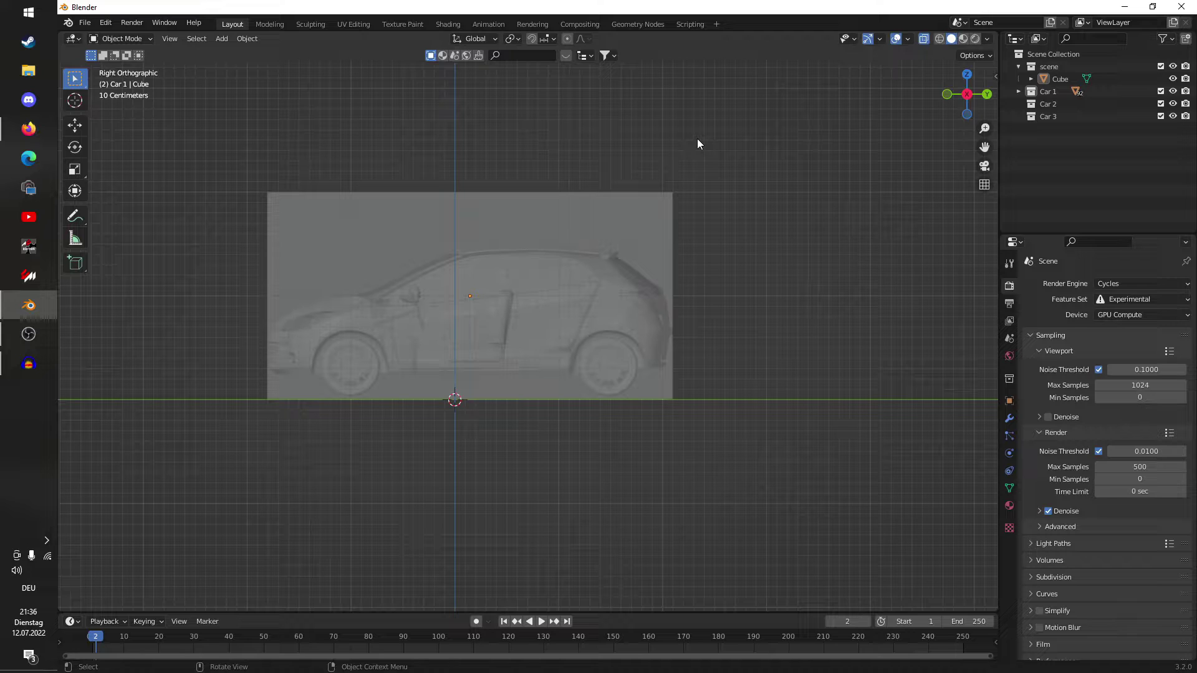
left_click(652, 227)
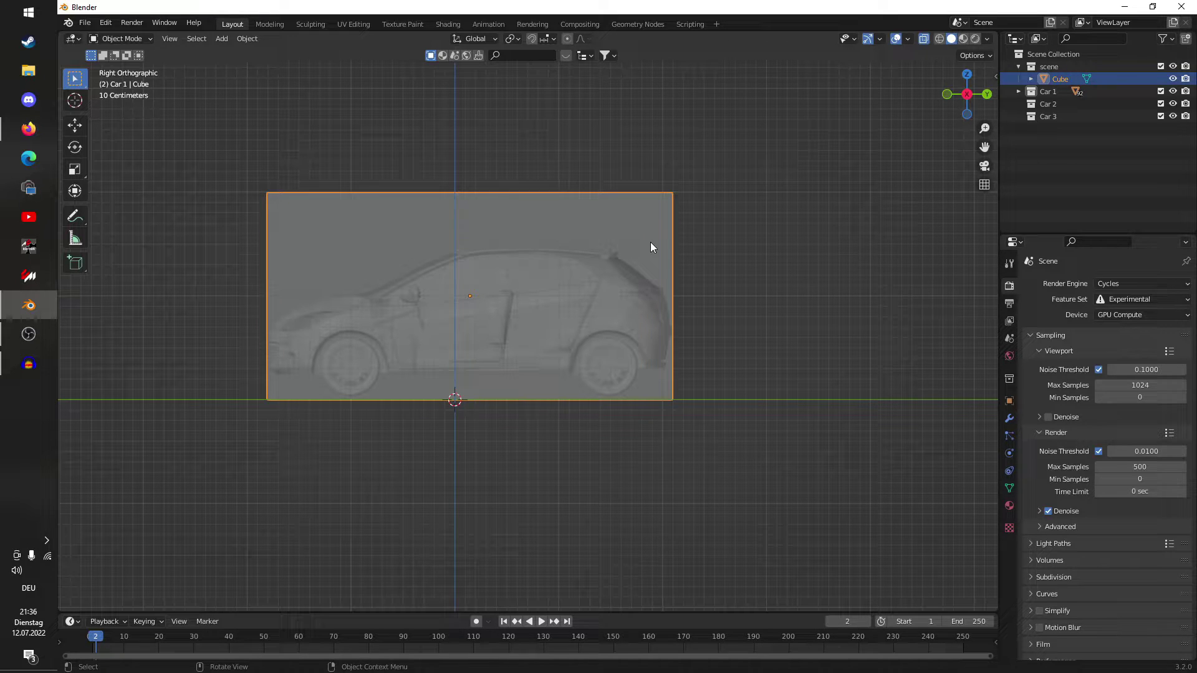
key("Delete")
middle_click_drag(394, 245, 770, 241)
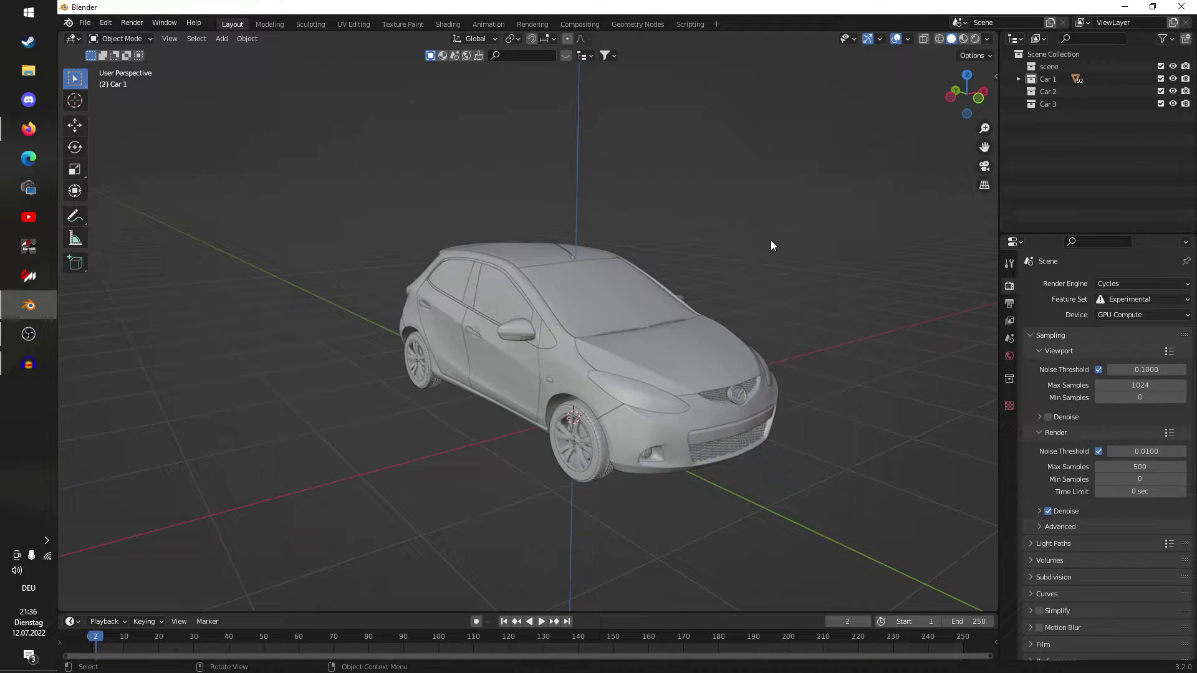
scroll(770, 241, "down", 2)
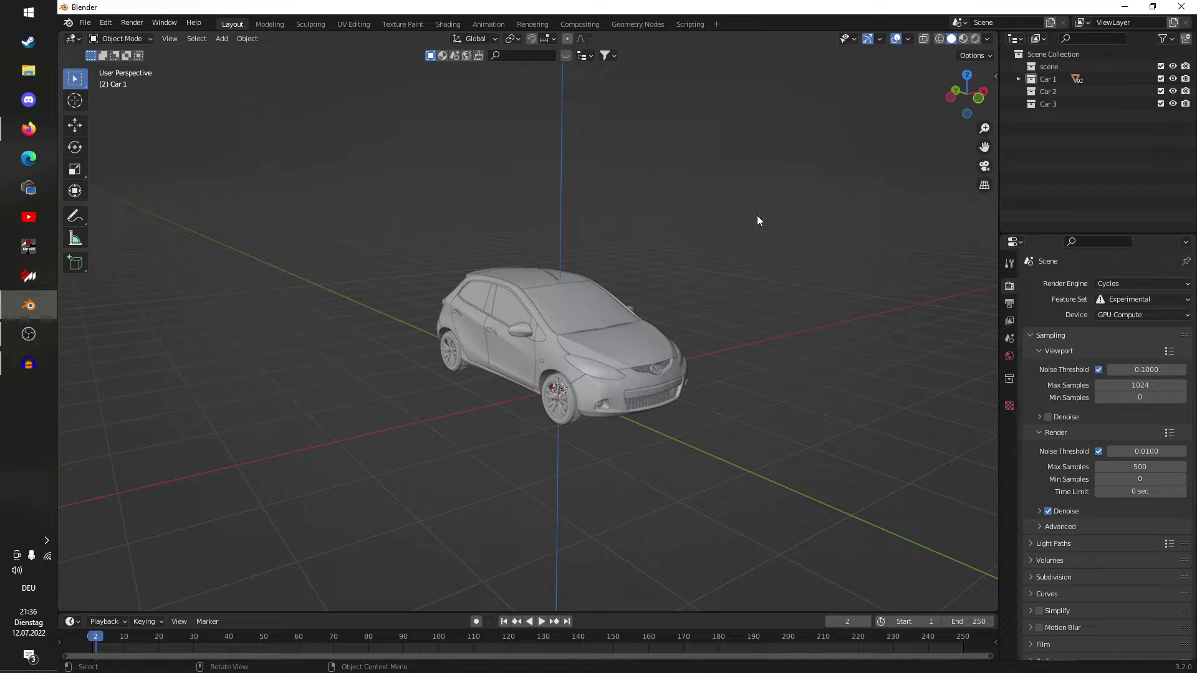
Step: Select all car objects and apply their scale
key("a")
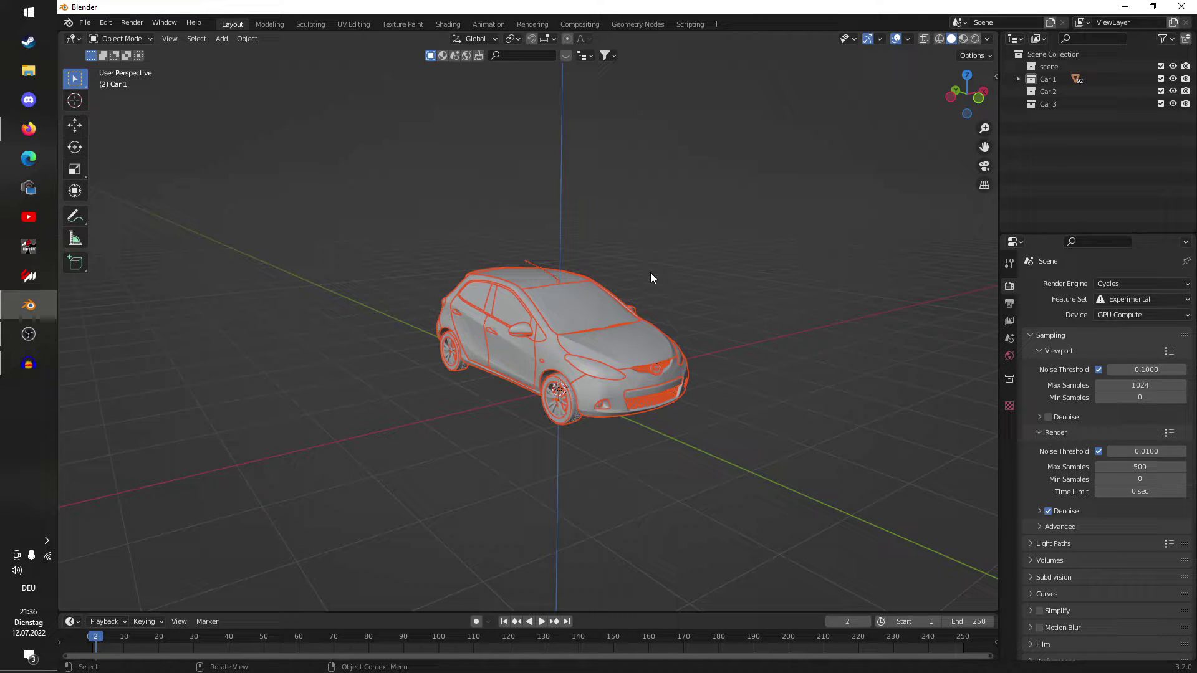
key("ctrl+a")
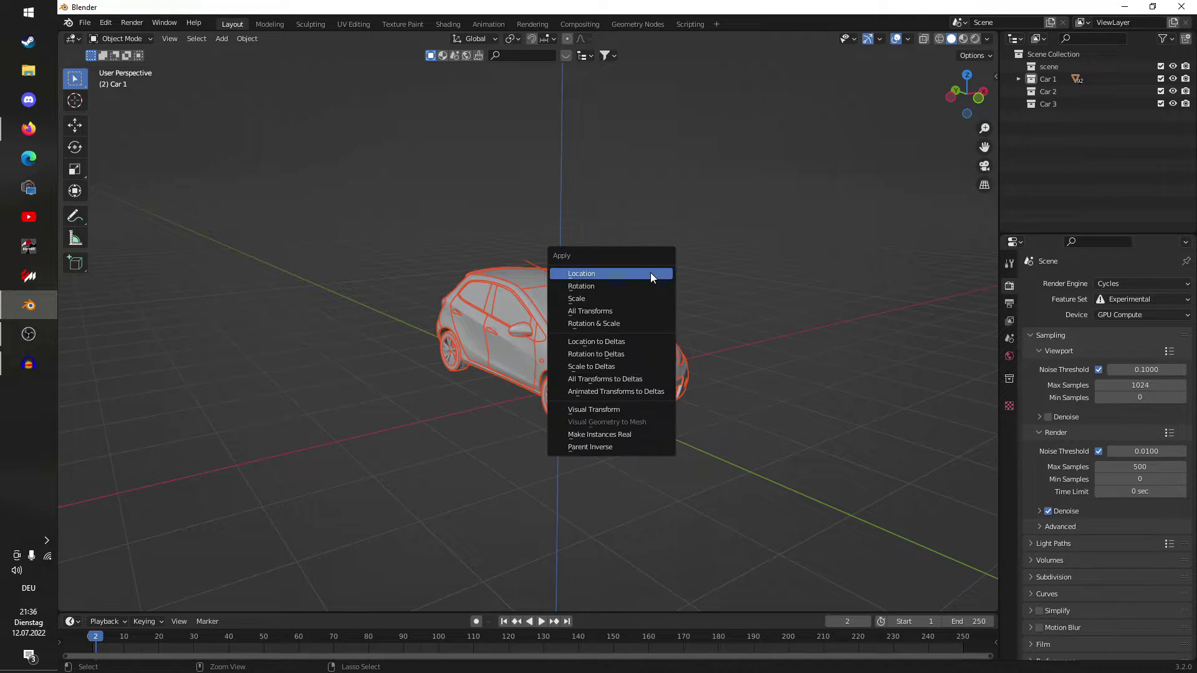
left_click(591, 299)
Step: Select the hood piece Cowl_pivot and show its Object Properties
left_click(730, 305)
middle_click_drag(743, 315, 633, 362)
left_click(522, 367)
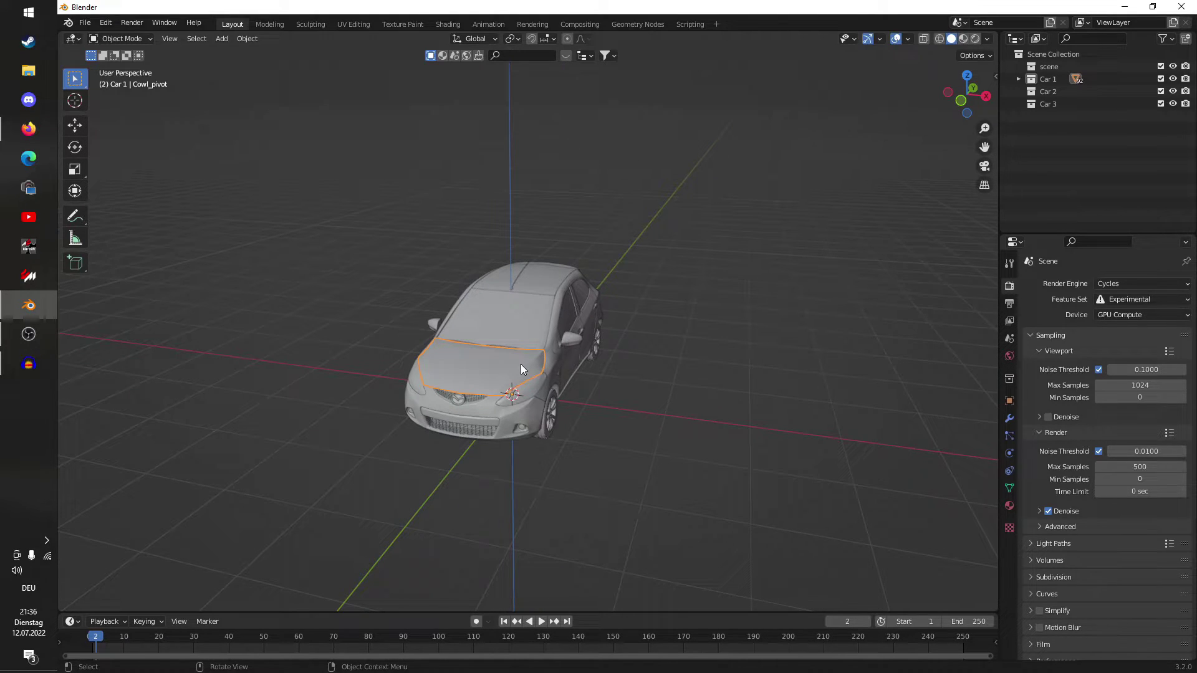
left_click(1010, 402)
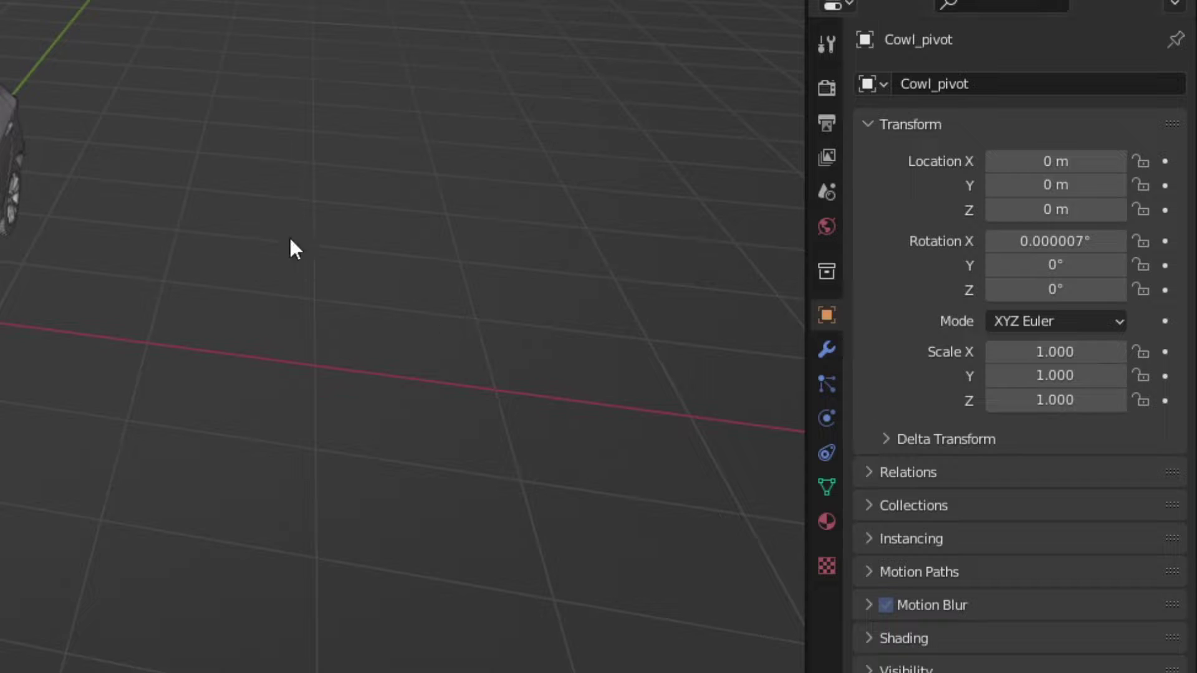
middle_click_drag(302, 235, 39, 236)
middle_click_drag(107, 260, 250, 299)
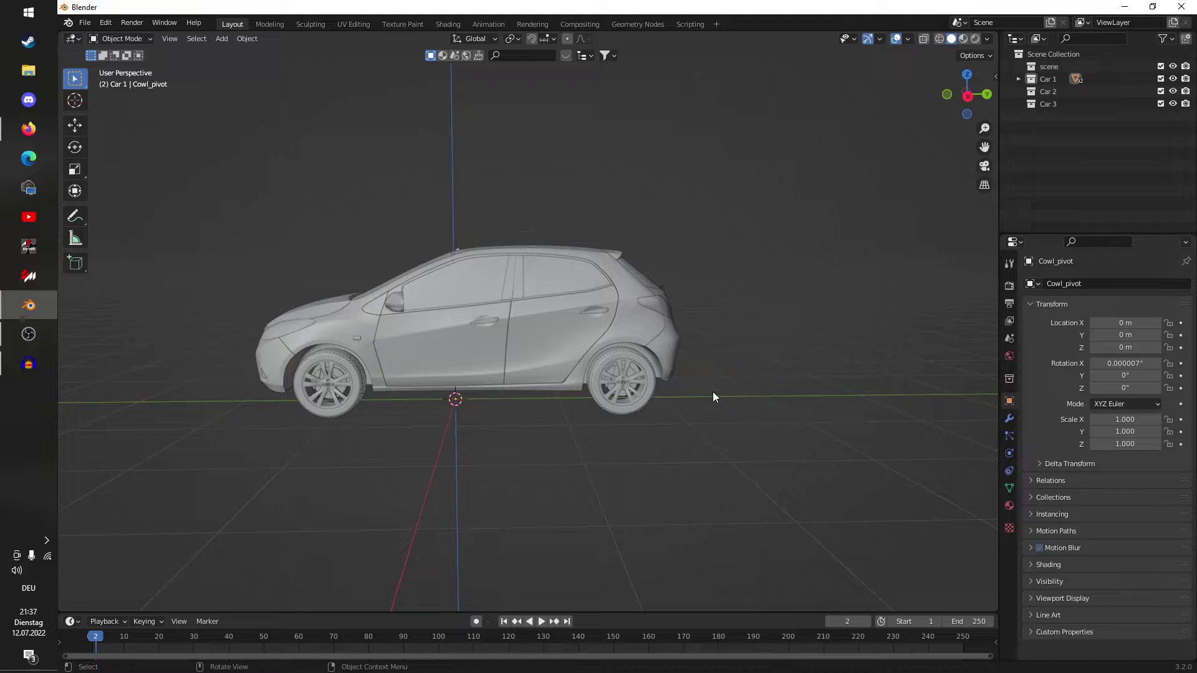
middle_click_drag(701, 333, 605, 334)
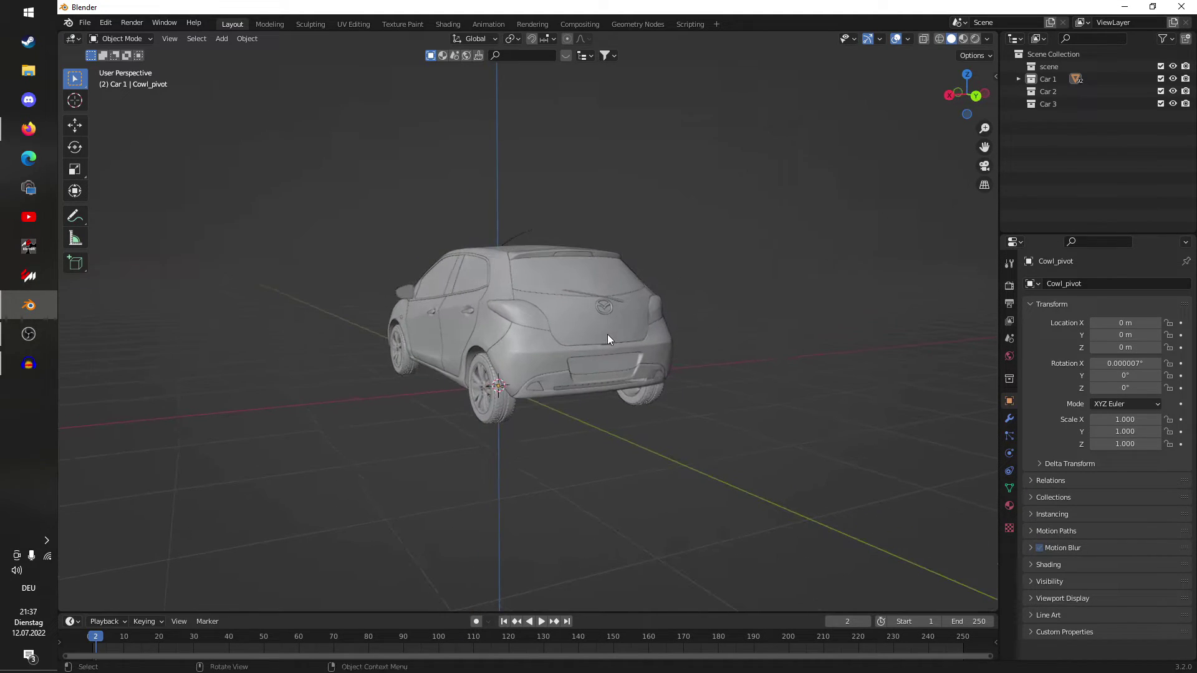
Step: Zoom in on the rear and select the dot spheres in the left tail light
left_click(525, 306)
scroll(543, 312, "up", 3)
mouse_move(544, 312)
middle_mouse_down()
mouse_move(567, 317)
mouse_move(561, 280)
mouse_move(497, 280)
mouse_move(525, 298)
middle_mouse_up()
scroll(484, 354, "up", 5)
left_click(475, 376)
scroll(472, 343, "down", 6)
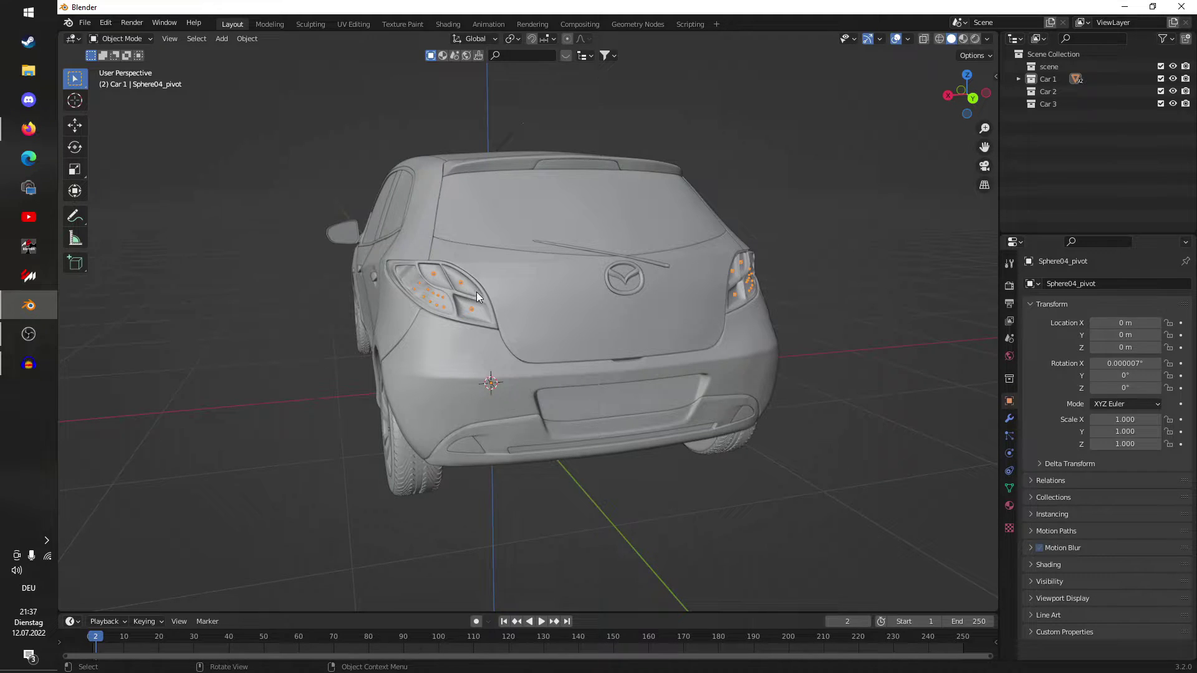
scroll(473, 291, "up", 4)
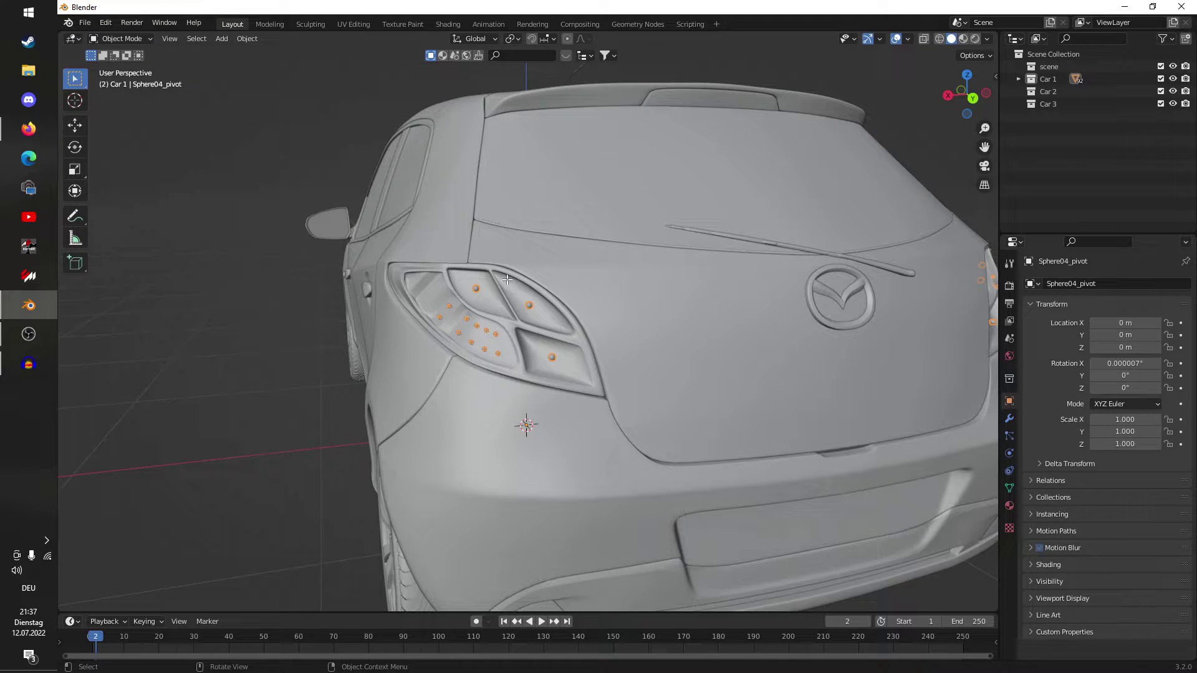
Step: Inspect the sphere mesh in Edit Mode, isolating a single sphere in local view
key("Tab")
scroll(518, 282, "up", 8)
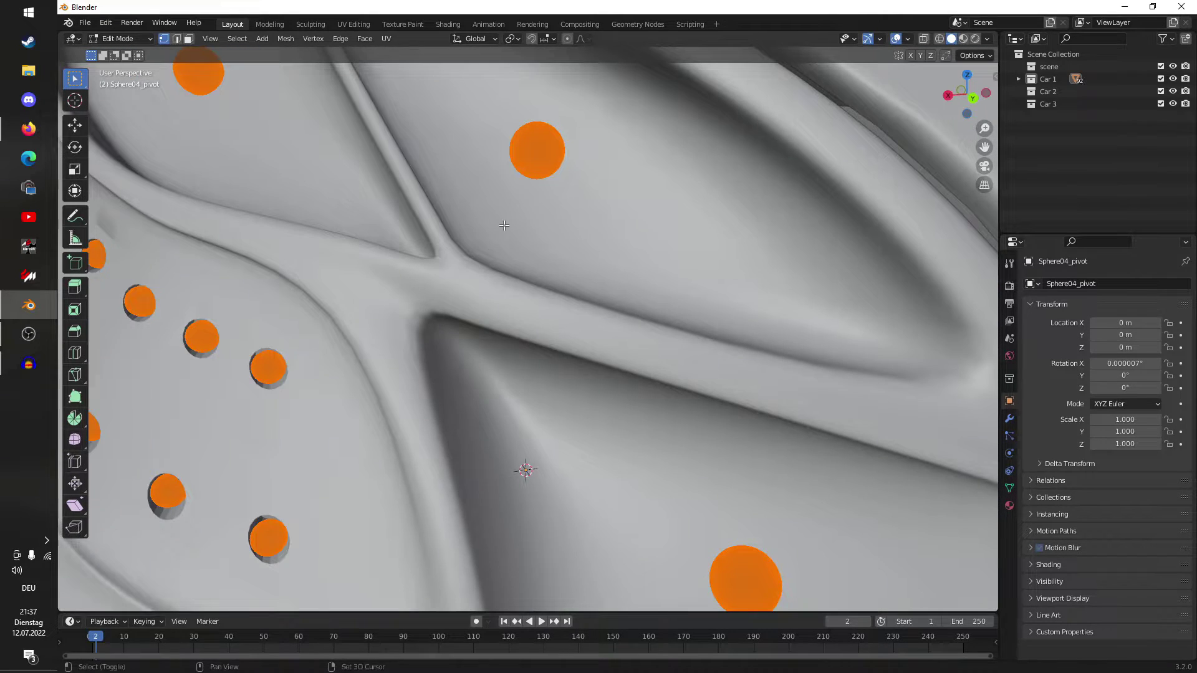
middle_click_drag(504, 225, 611, 337, "shift")
key("alt+a")
key("KP_Divide")
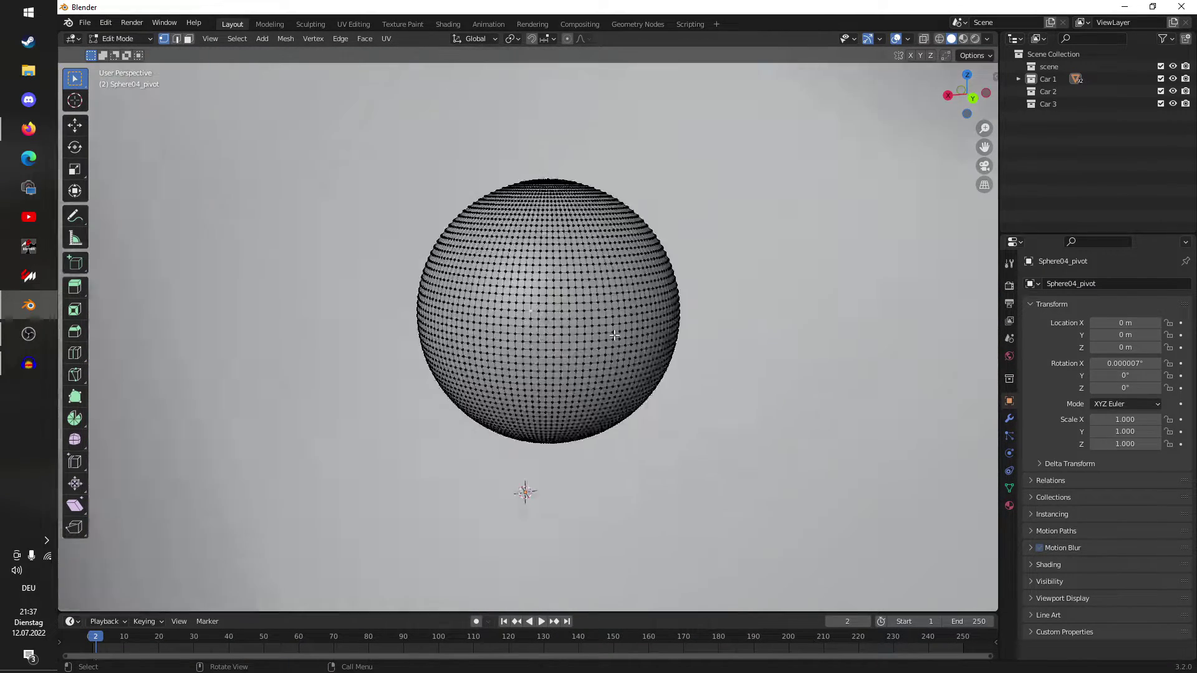
scroll(615, 335, "up", 3)
scroll(614, 335, "up", 3)
middle_click_drag(614, 335, 487, 286)
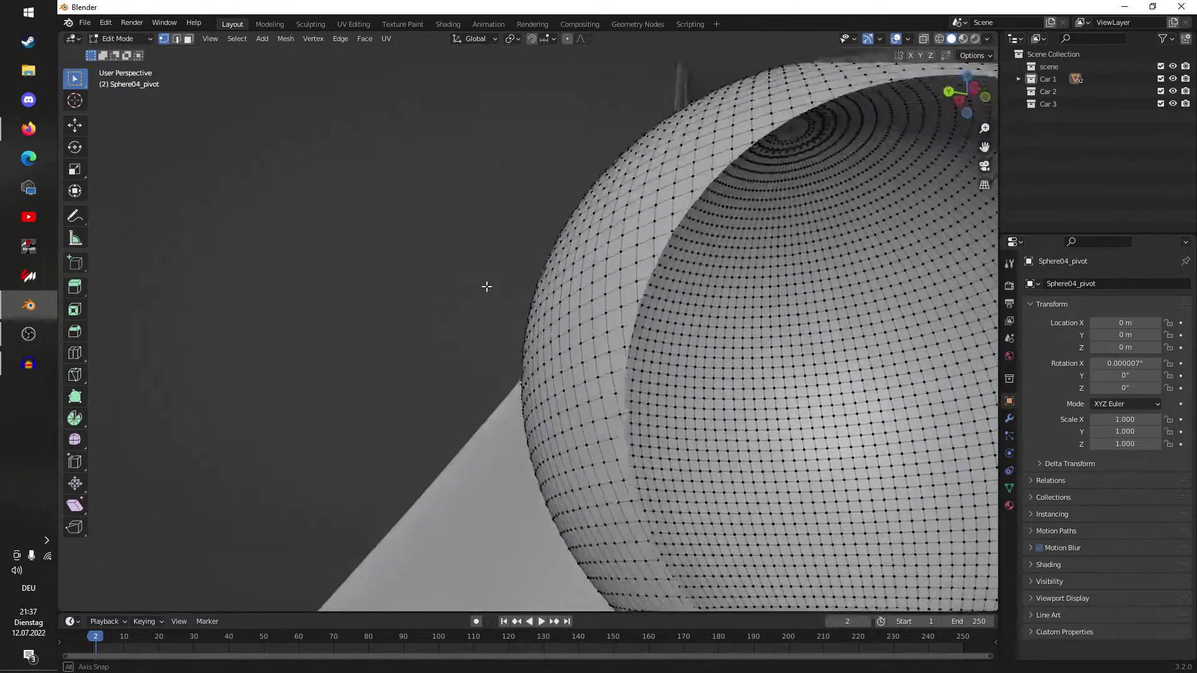
scroll(487, 286, "down", 8)
key("KP_Divide")
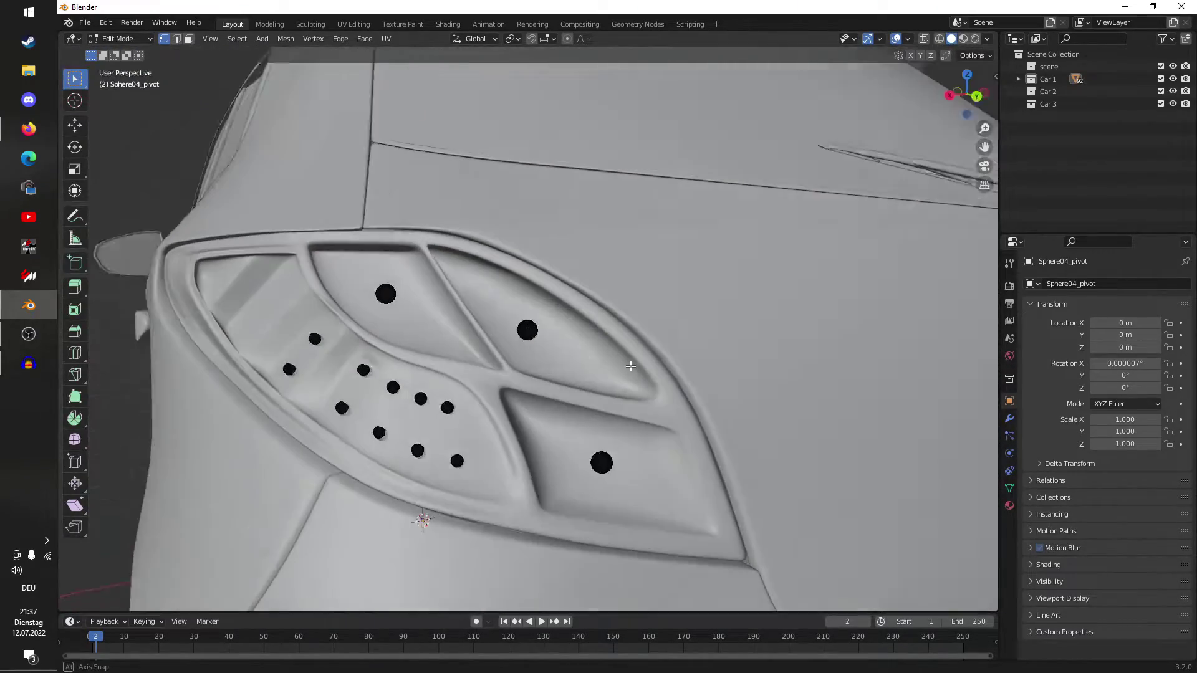
scroll(631, 366, "up", 5)
key("KP_Divide")
middle_click_drag(631, 366, 582, 366)
scroll(521, 362, "up", 4)
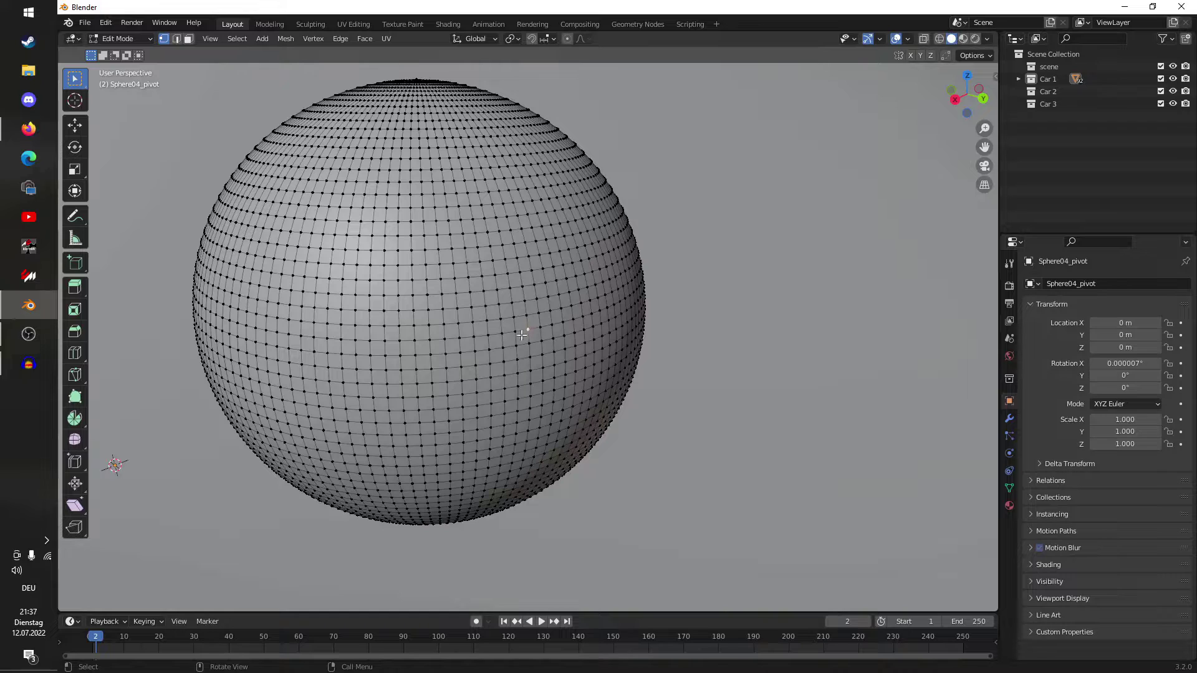
scroll(593, 330, "down", 5)
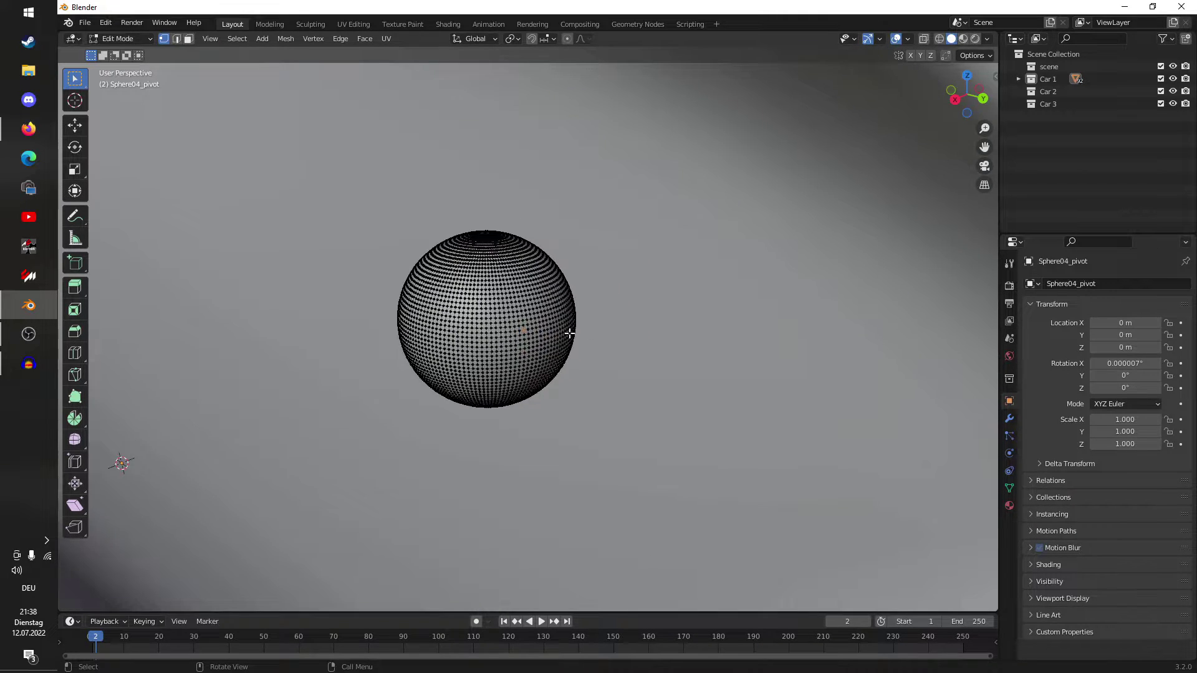
key("KP_Divide")
Step: Select the whole sphere mesh, return to Object Mode, and delete the Sphere04_pivot object
key("a")
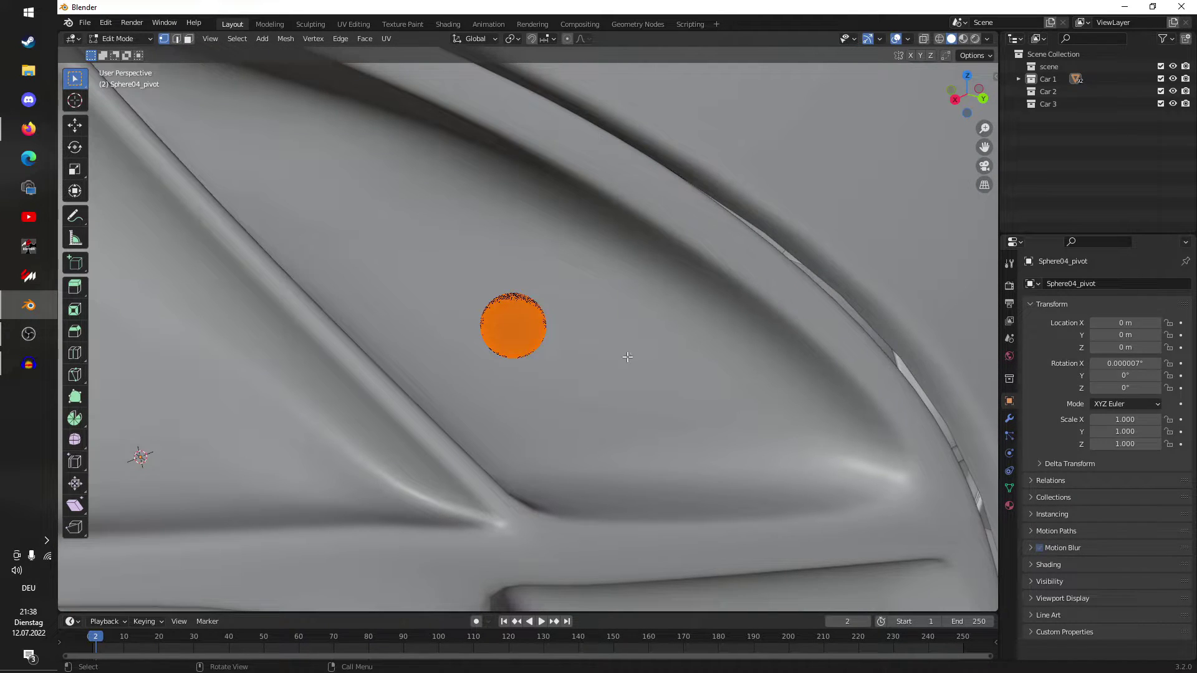
scroll(636, 351, "down", 5)
middle_click_drag(635, 351, 586, 363)
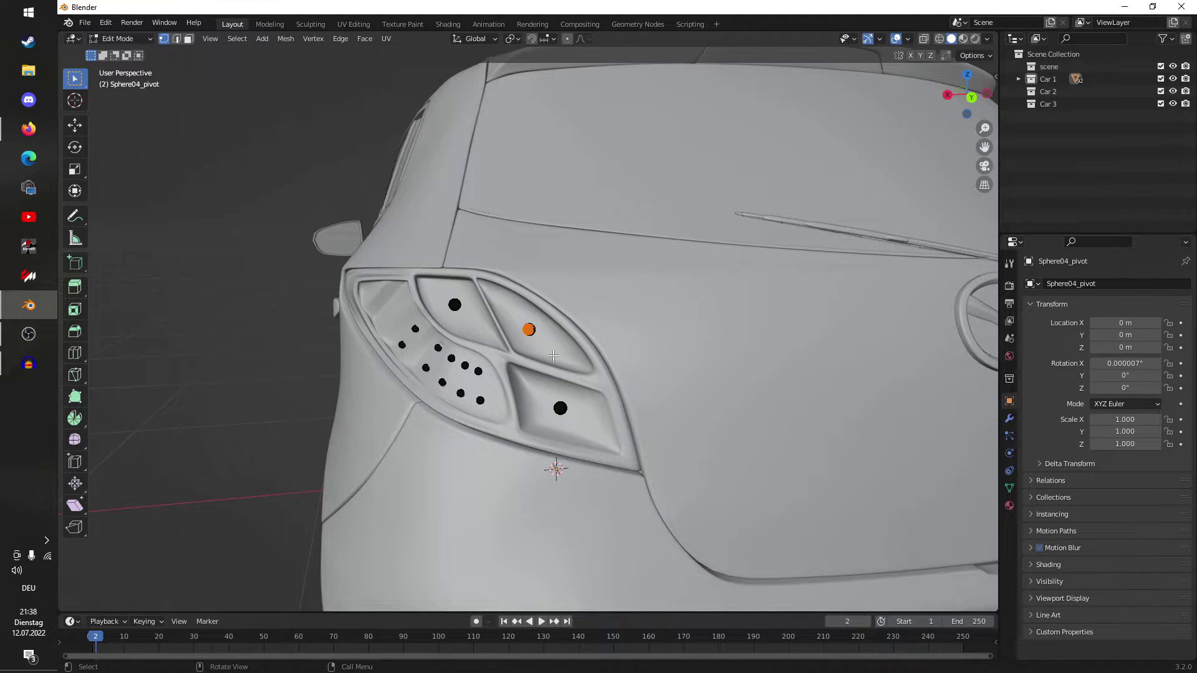
scroll(553, 355, "down", 10)
middle_click_drag(553, 355, 565, 328)
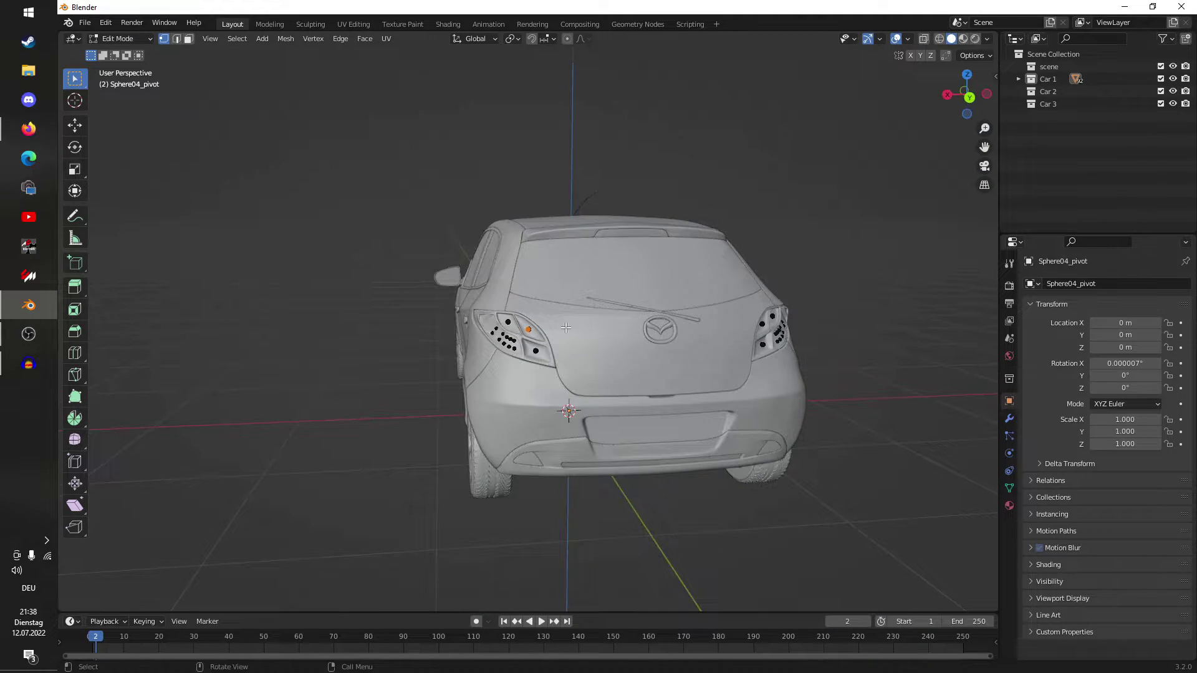
scroll(542, 330, "up", 7)
left_click_drag(461, 357, 495, 414)
scroll(495, 415, "down", 1)
scroll(495, 414, "up", 3)
key("Tab")
scroll(560, 349, "down", 8)
middle_click_drag(561, 349, 620, 345)
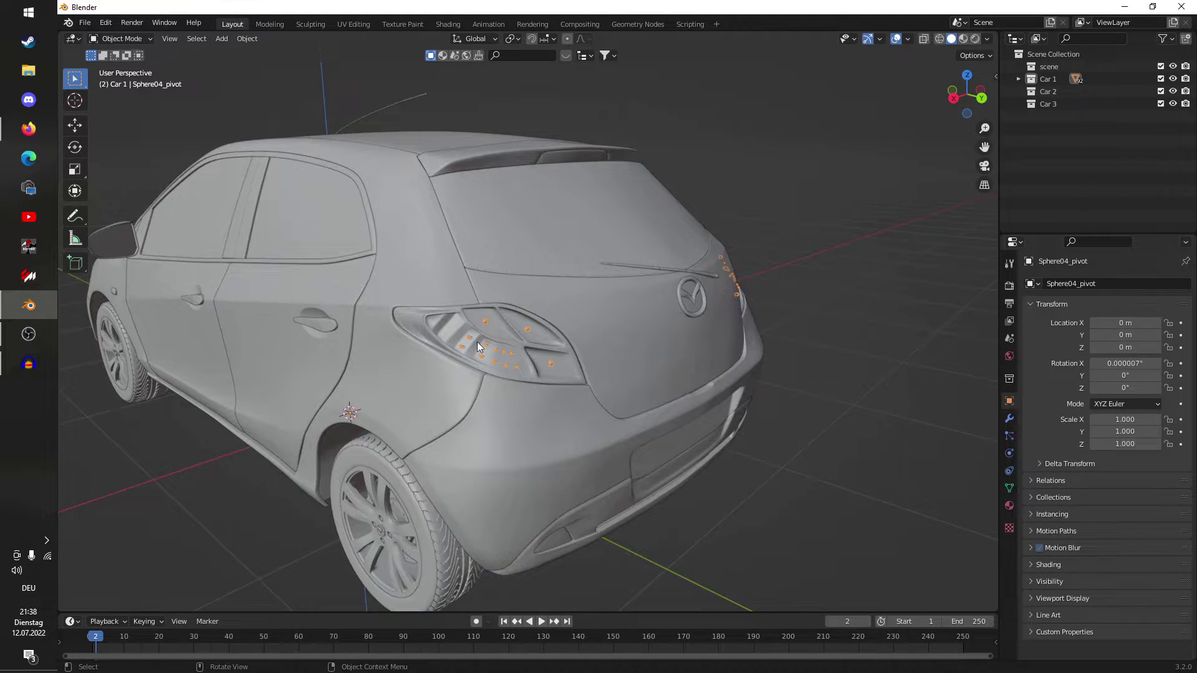
scroll(479, 346, "up", 10)
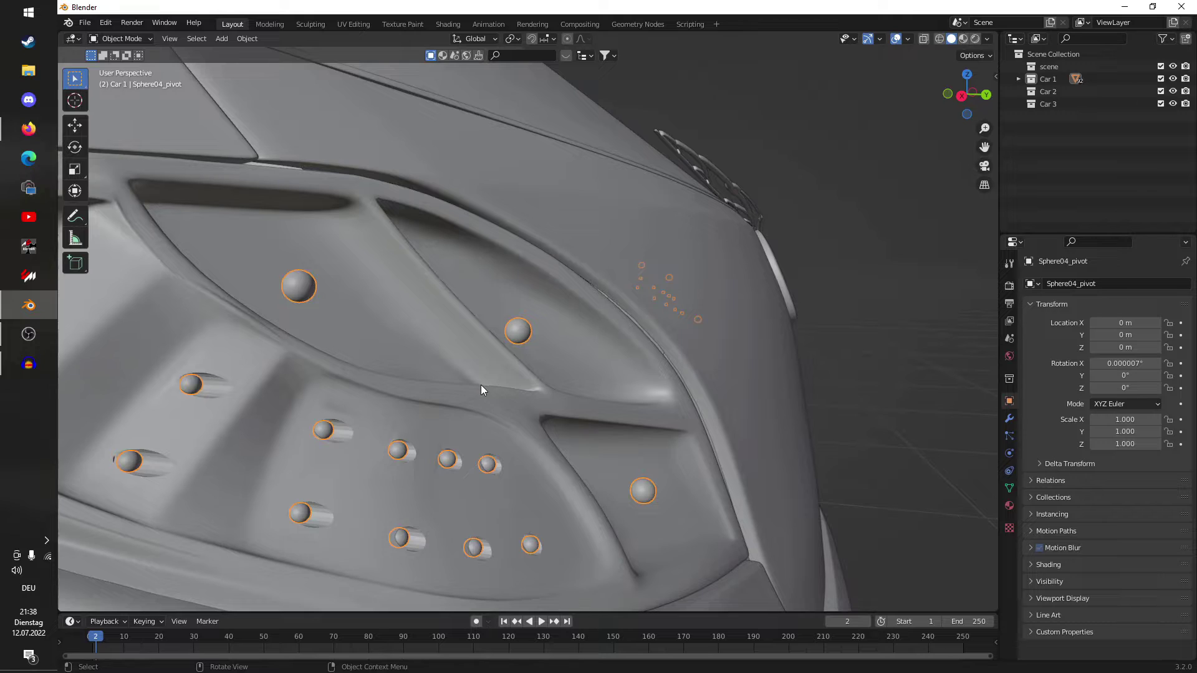
middle_click_drag(481, 384, 409, 392)
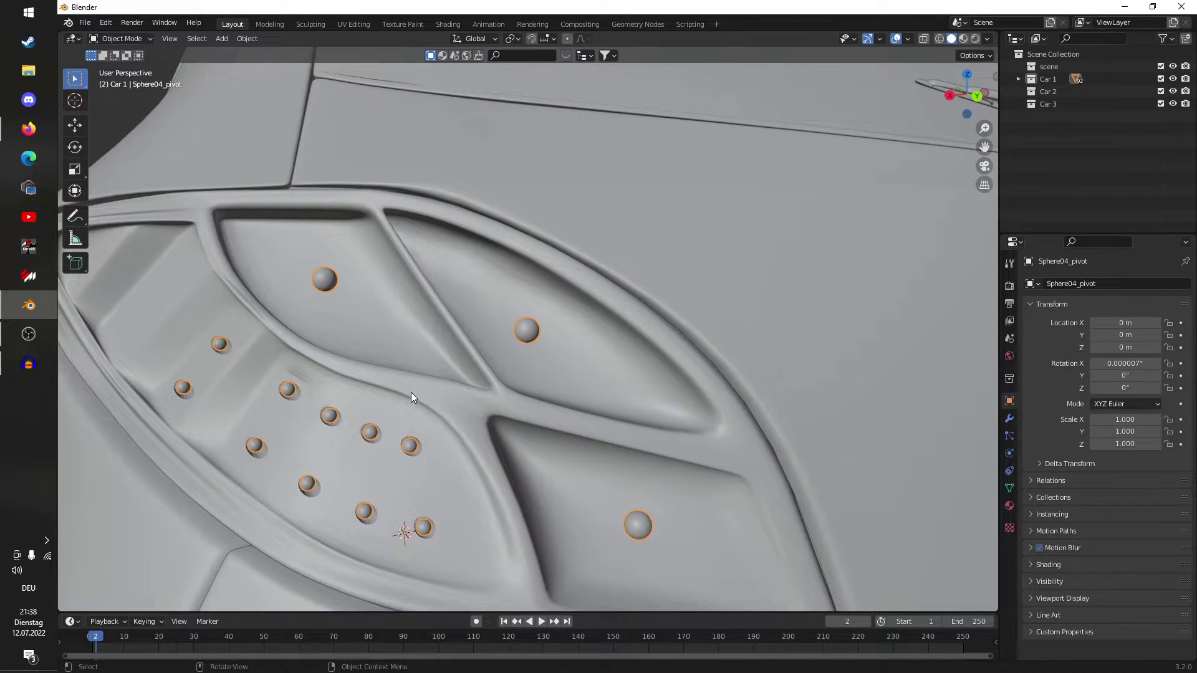
key("Delete")
scroll(410, 391, "down", 12)
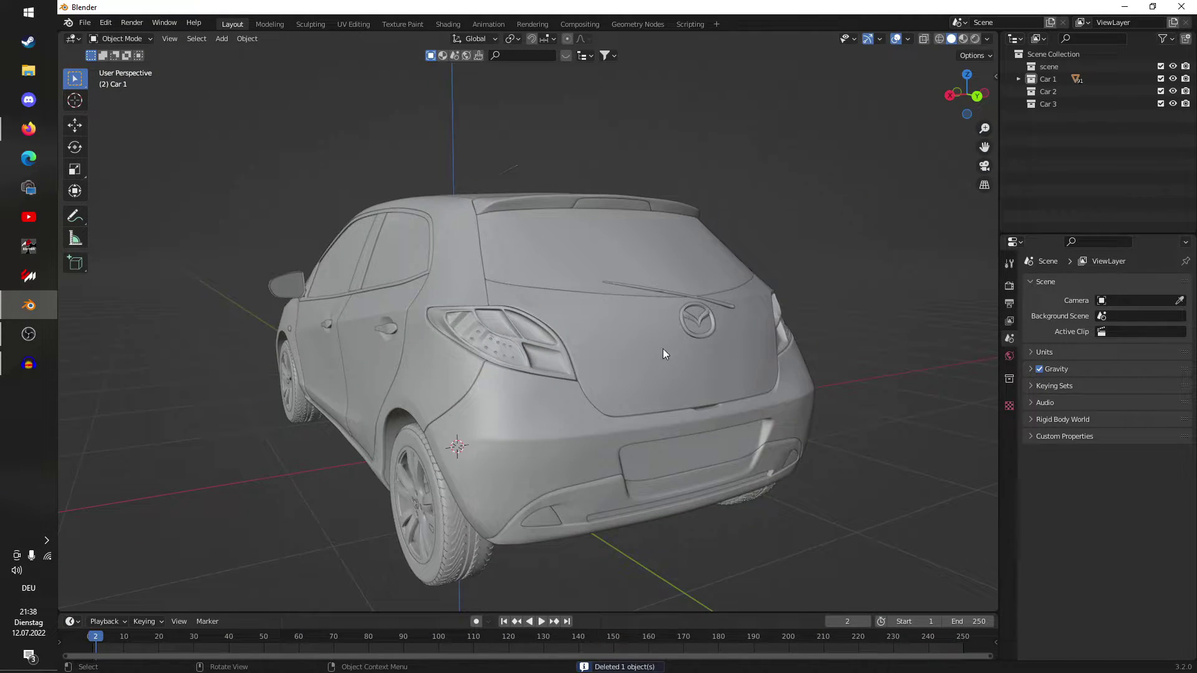
middle_click_drag(663, 354, 658, 350)
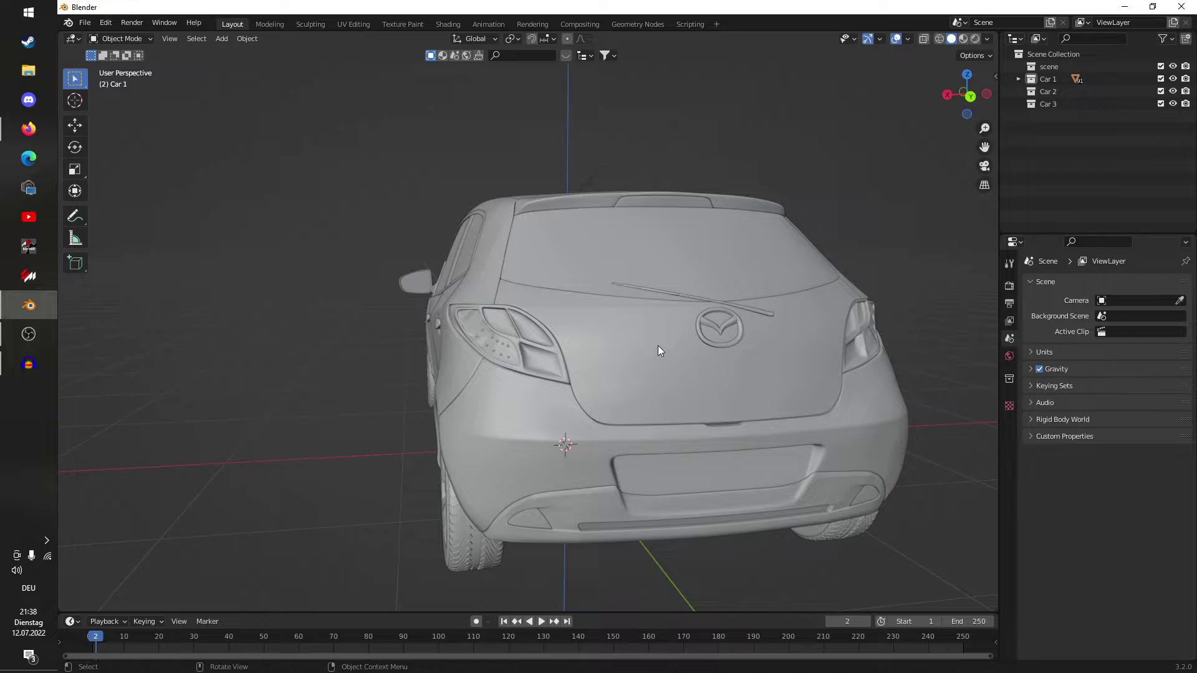
Step: Select the leftover sphere parts inside both headlights, checking them in X-ray view
left_click(658, 365)
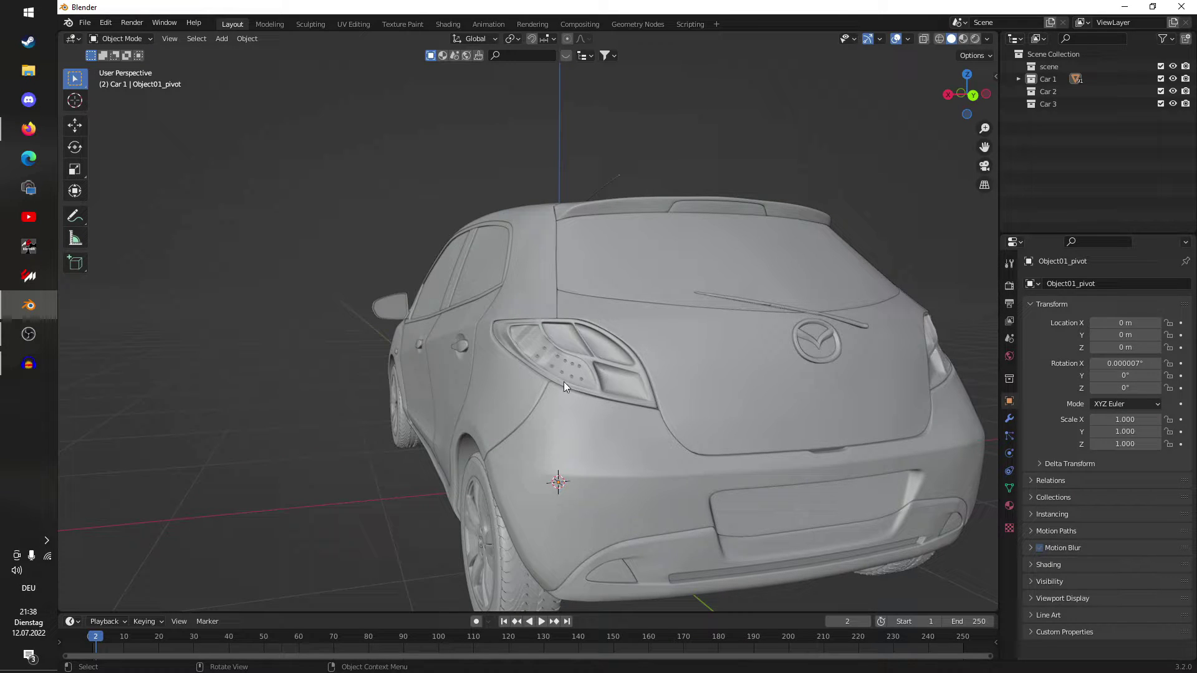
middle_click_drag(563, 381, 518, 373)
left_click(517, 373, "shift")
middle_click_drag(656, 435, 565, 383)
scroll(574, 392, "up", 4)
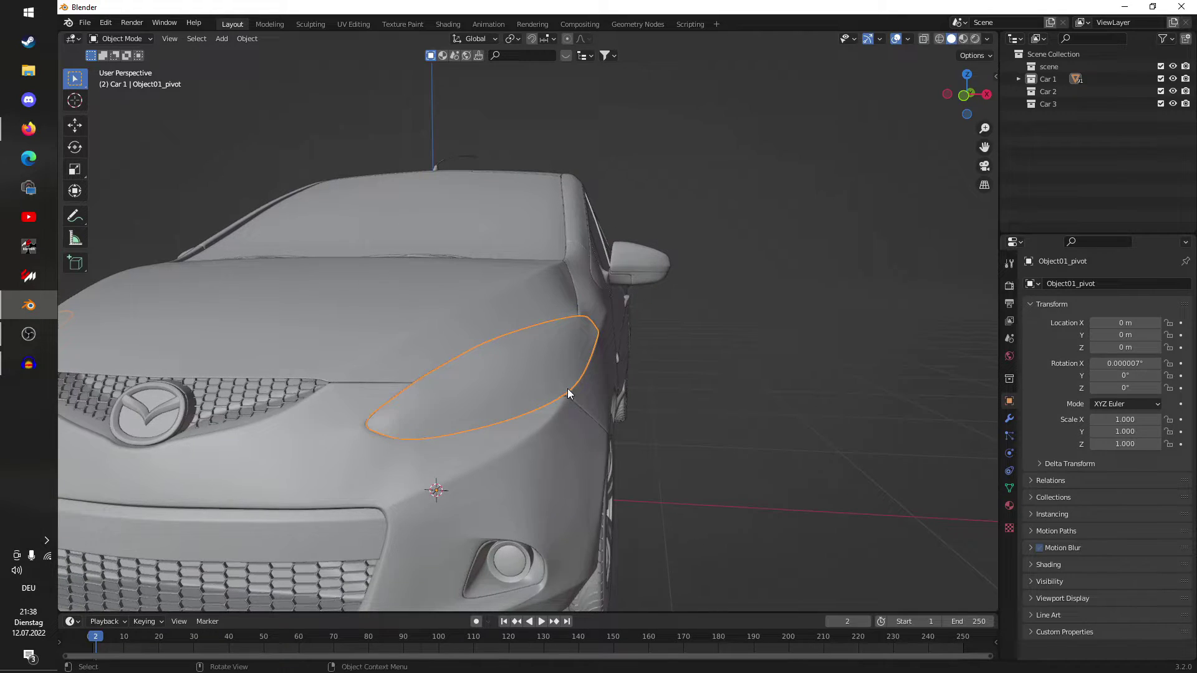
key("h")
key("alt+h")
left_click(578, 357)
key("alt+z")
scroll(578, 375, "down", 5)
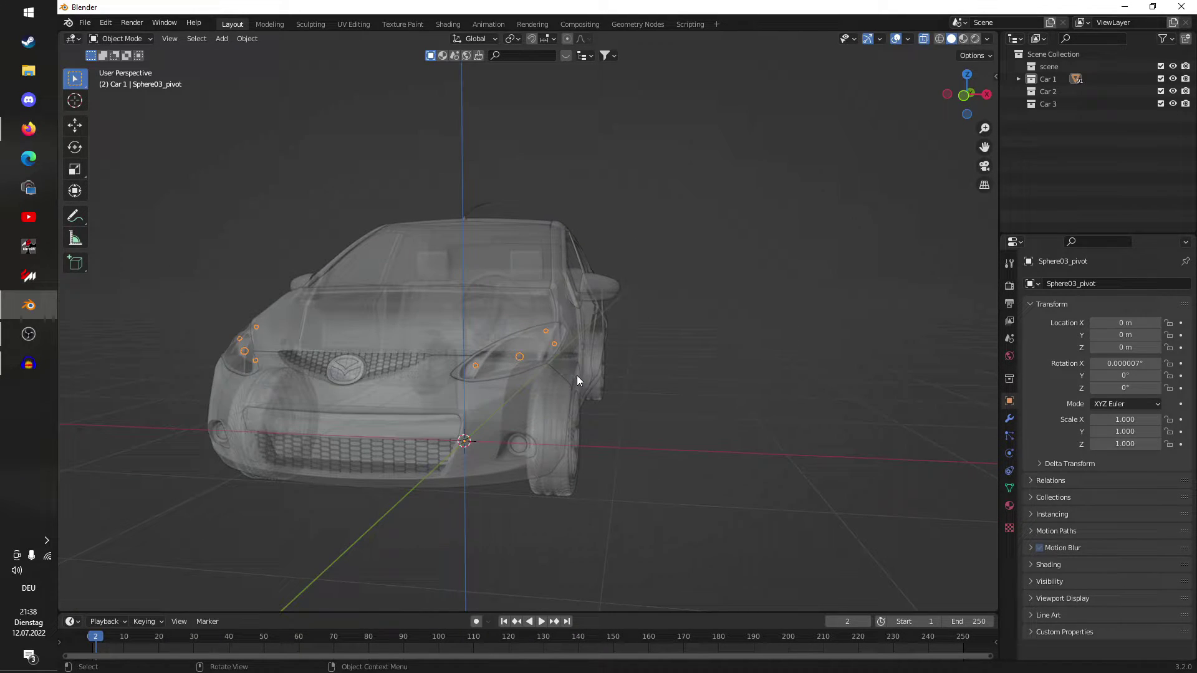
key("alt+z")
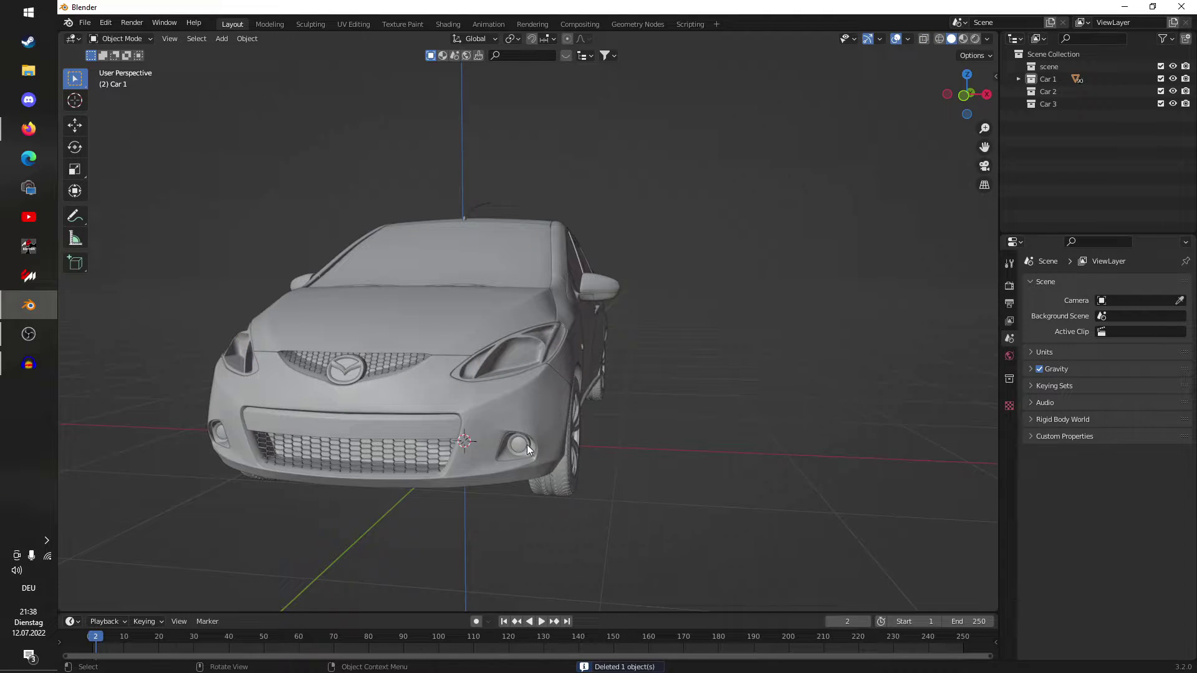
Step: Add the sphere inside the fog lamp and delete the leftover spheres
left_click(521, 442)
scroll(555, 402, "up", 6)
scroll(567, 387, "down", 3)
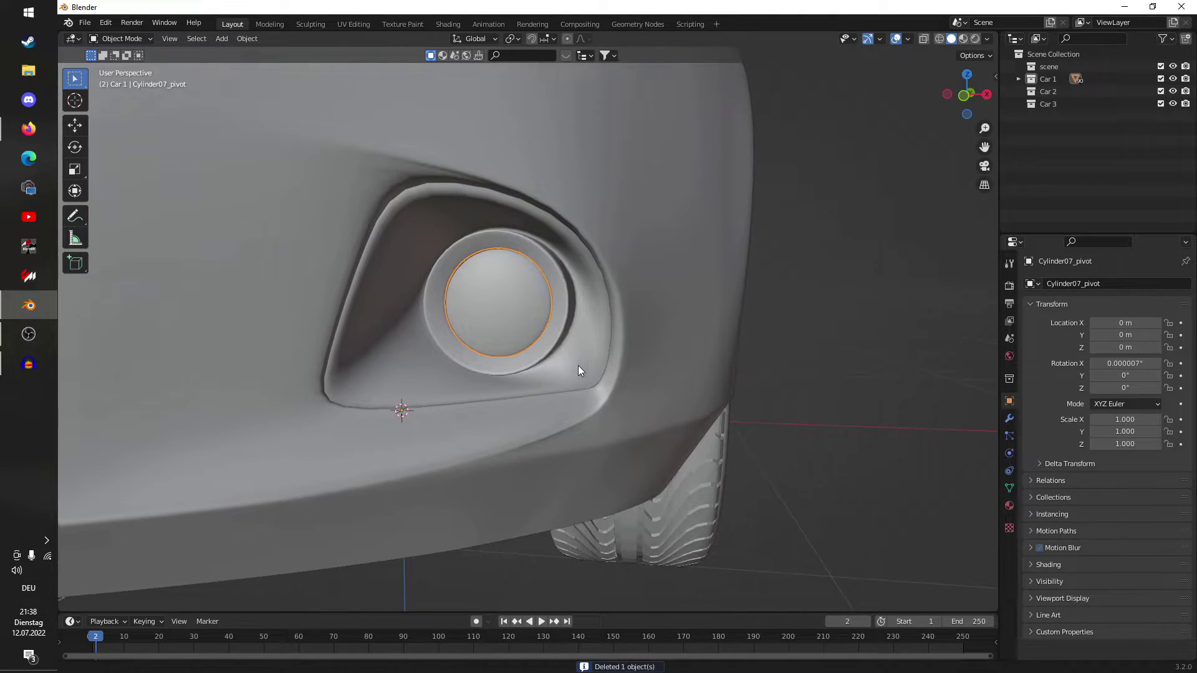
left_click(525, 321)
scroll(526, 330, "down", 5)
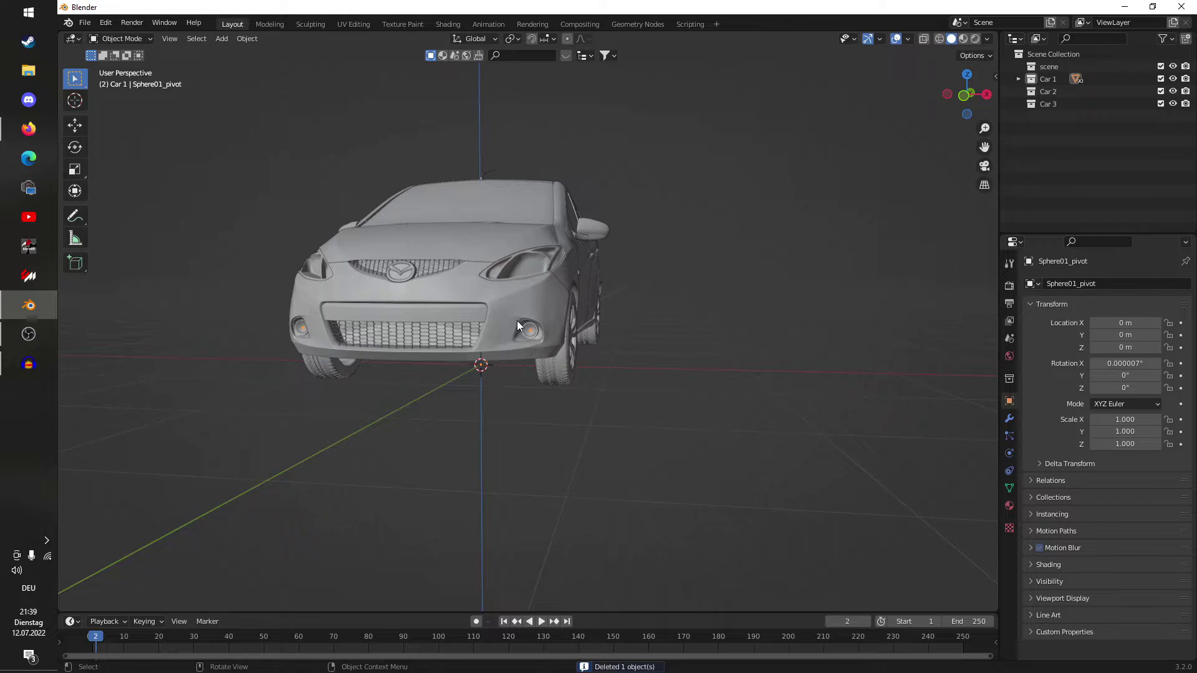
key("Delete")
middle_click_drag(590, 285, 562, 309)
left_click(607, 327)
middle_click_drag(788, 350, 626, 323)
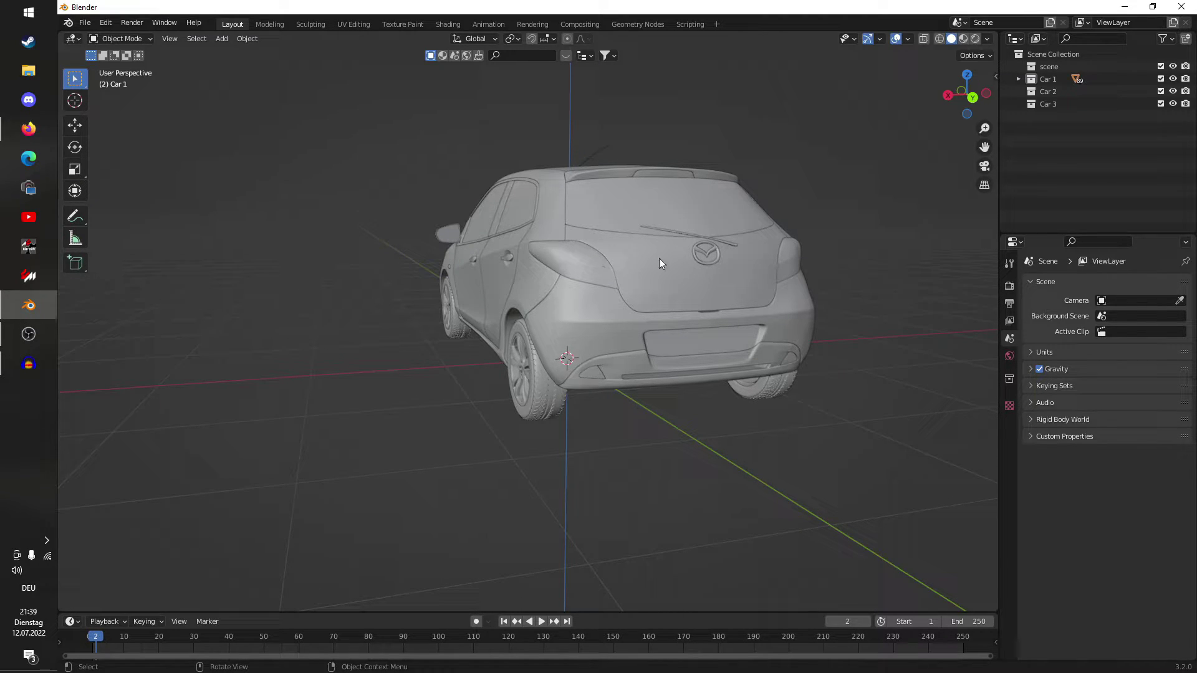
Step: Select the rear stop light, the spoiler stop light and a tire tread shell
left_click(671, 174)
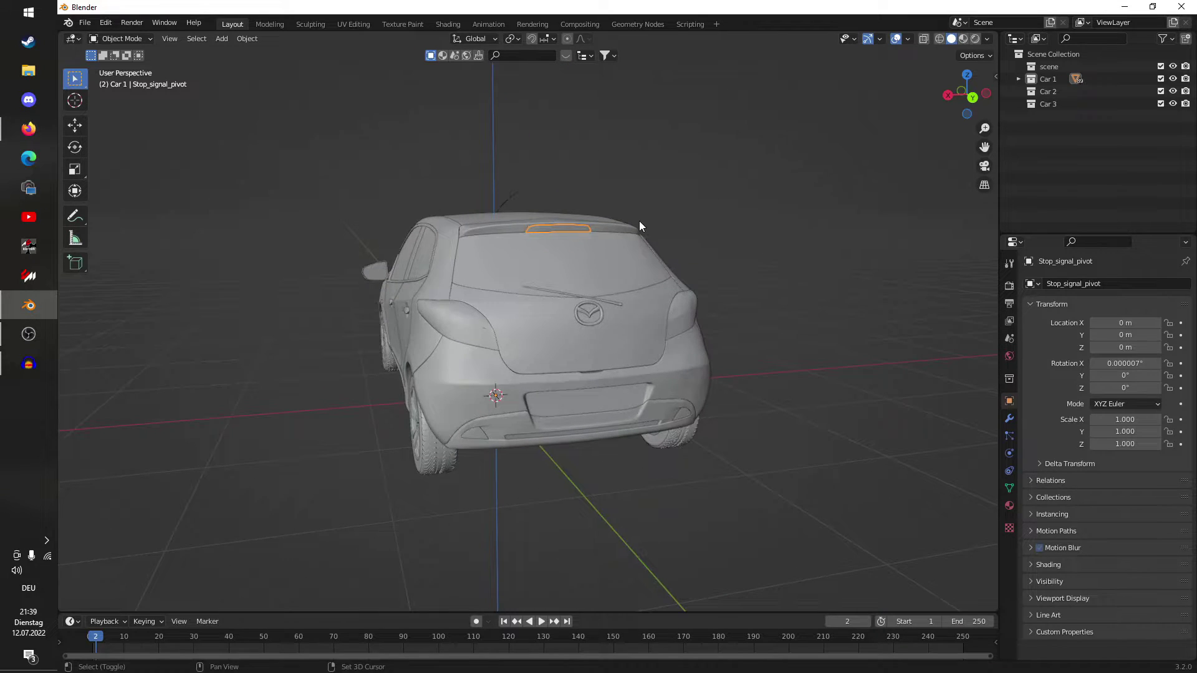
scroll(585, 222, "up", 5)
left_click(657, 116)
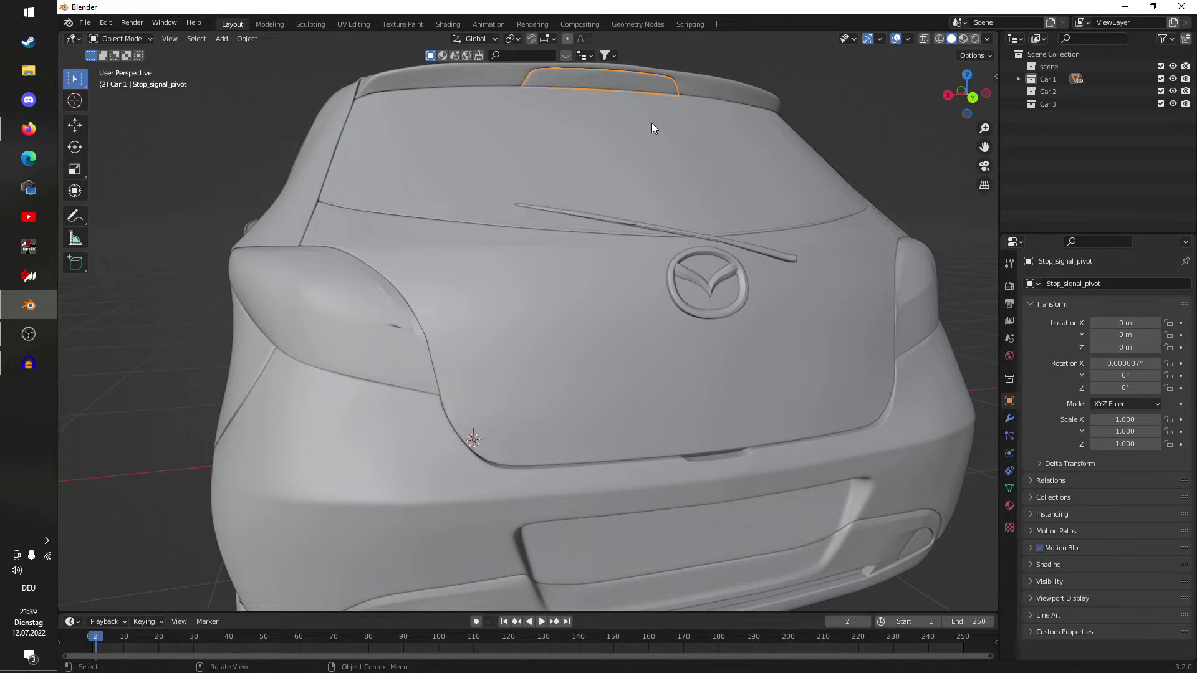
scroll(652, 122, "down", 6)
scroll(738, 258, "up", 2)
scroll(692, 287, "up", 6)
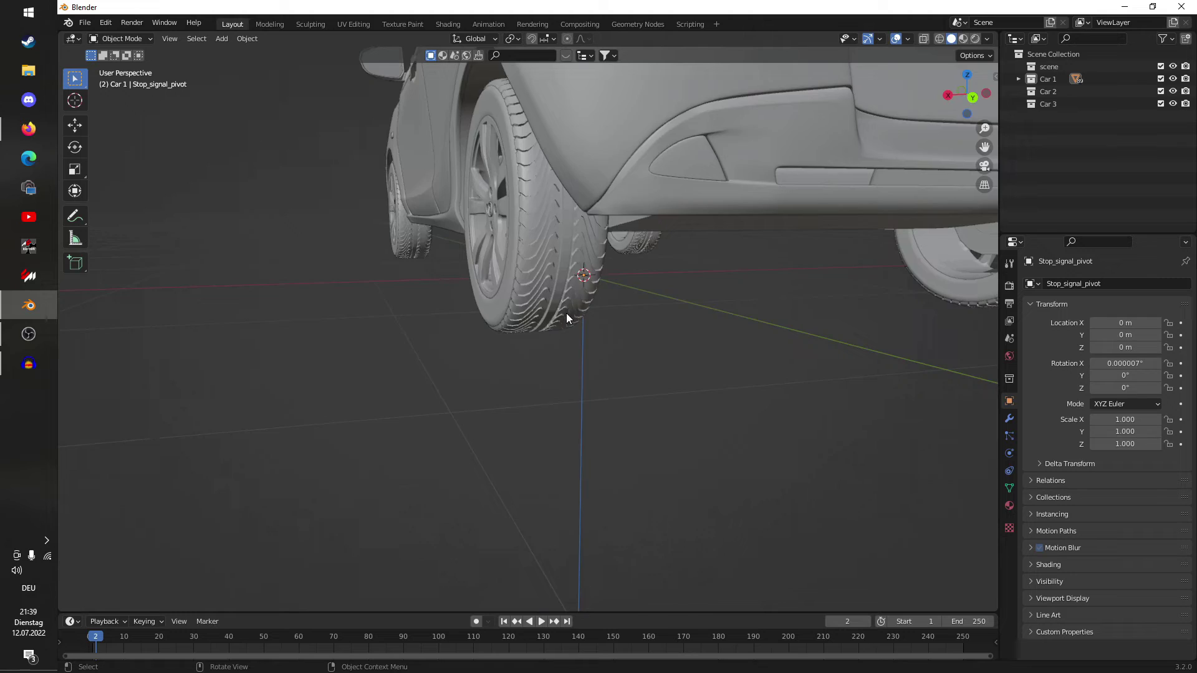
left_click(525, 214)
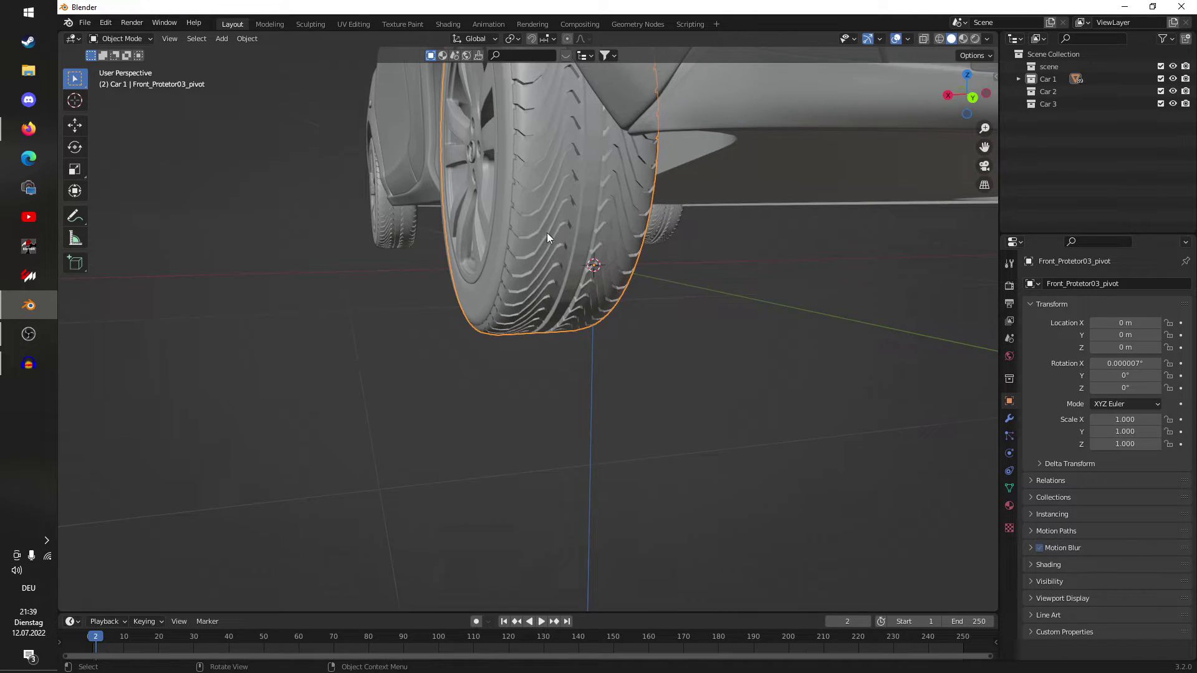
scroll(547, 233, "down", 4)
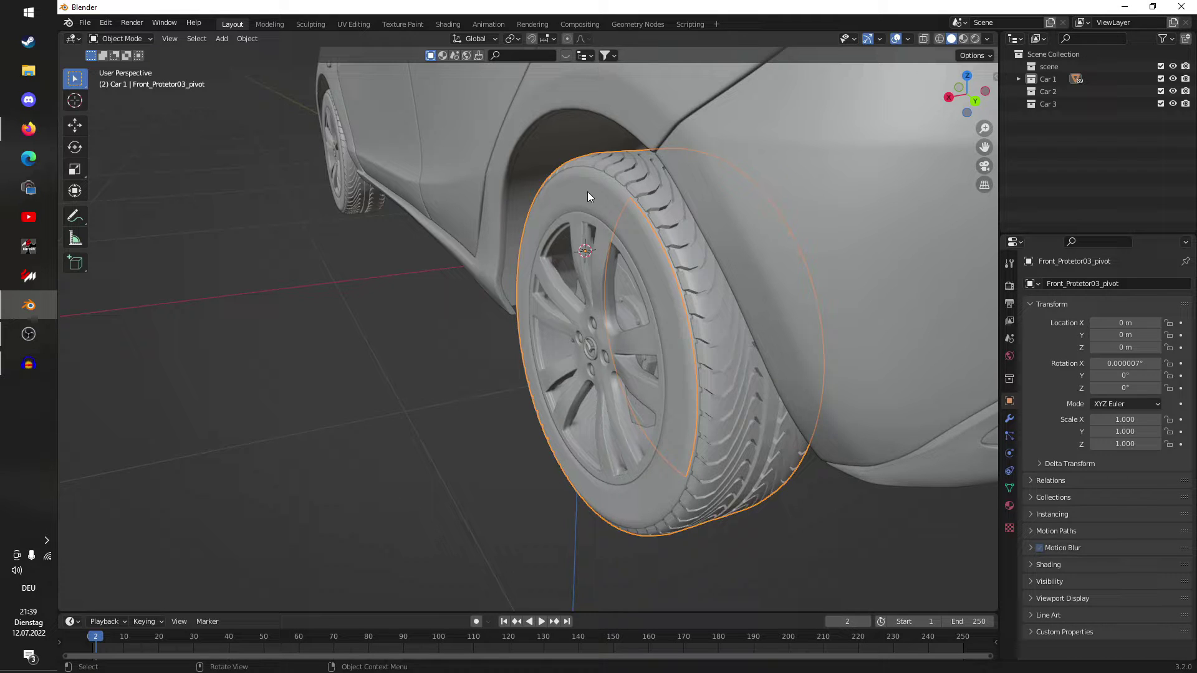
Step: Inspect the tire with cancelled rotate and move, then delete its tread shell
middle_click_drag(633, 176, 668, 131)
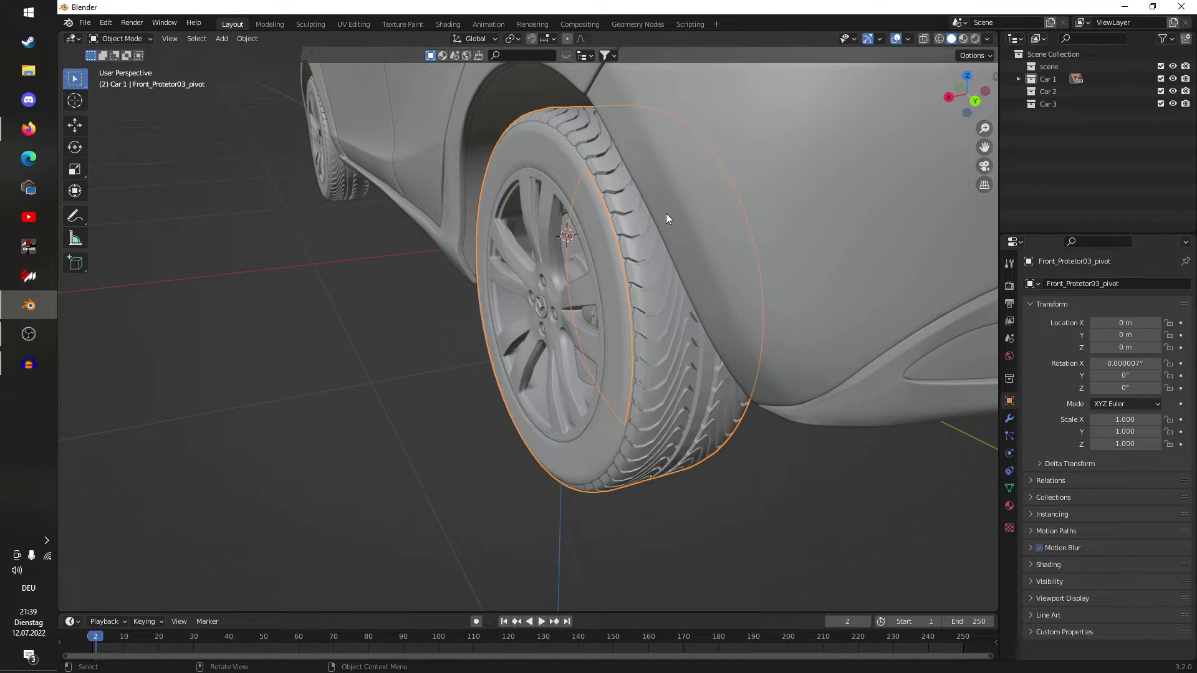
key("r")
key("Escape")
middle_click_drag(648, 222, 658, 240)
left_click(593, 223)
key("g")
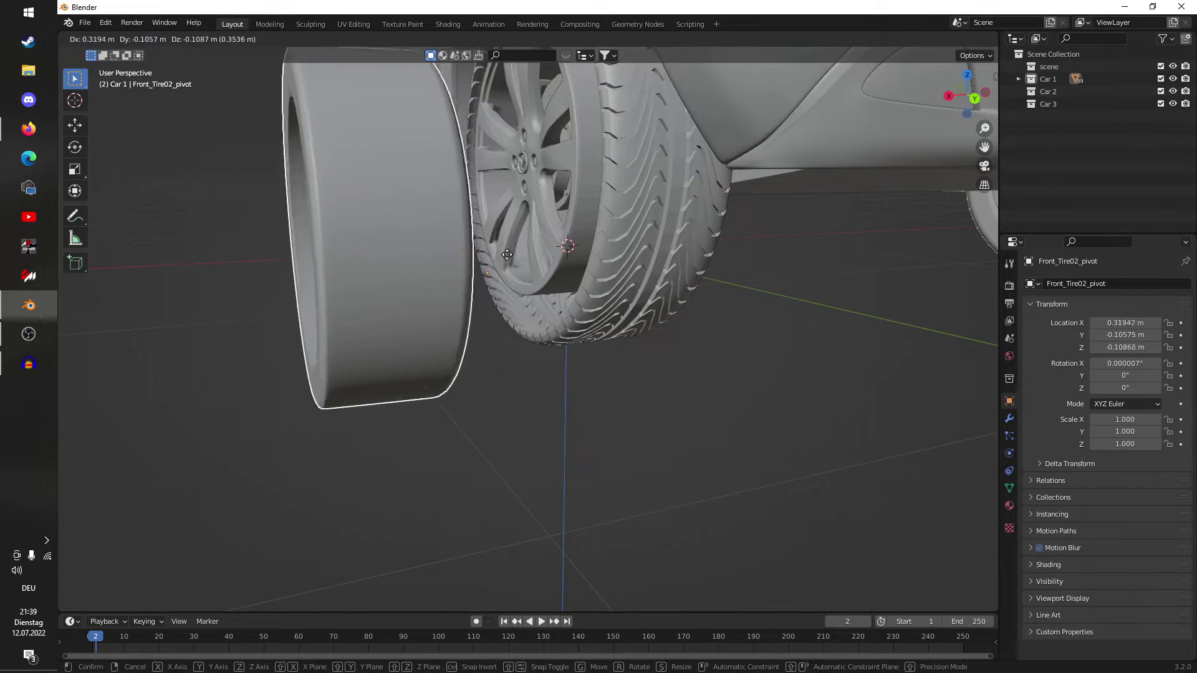
key("Escape")
middle_click_drag(506, 255, 633, 225)
left_click(633, 225)
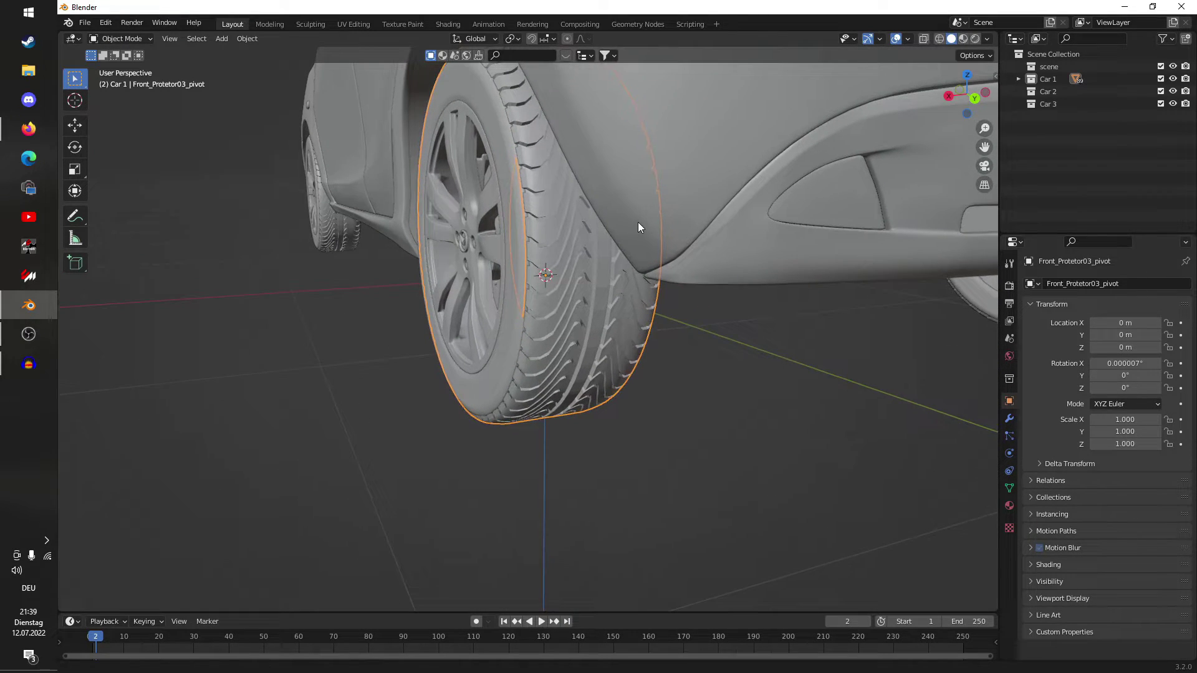
key("Delete")
Step: Delete the rear tire tread and the tire near the front
left_click(356, 238)
key("Delete")
middle_click_drag(455, 246, 431, 261)
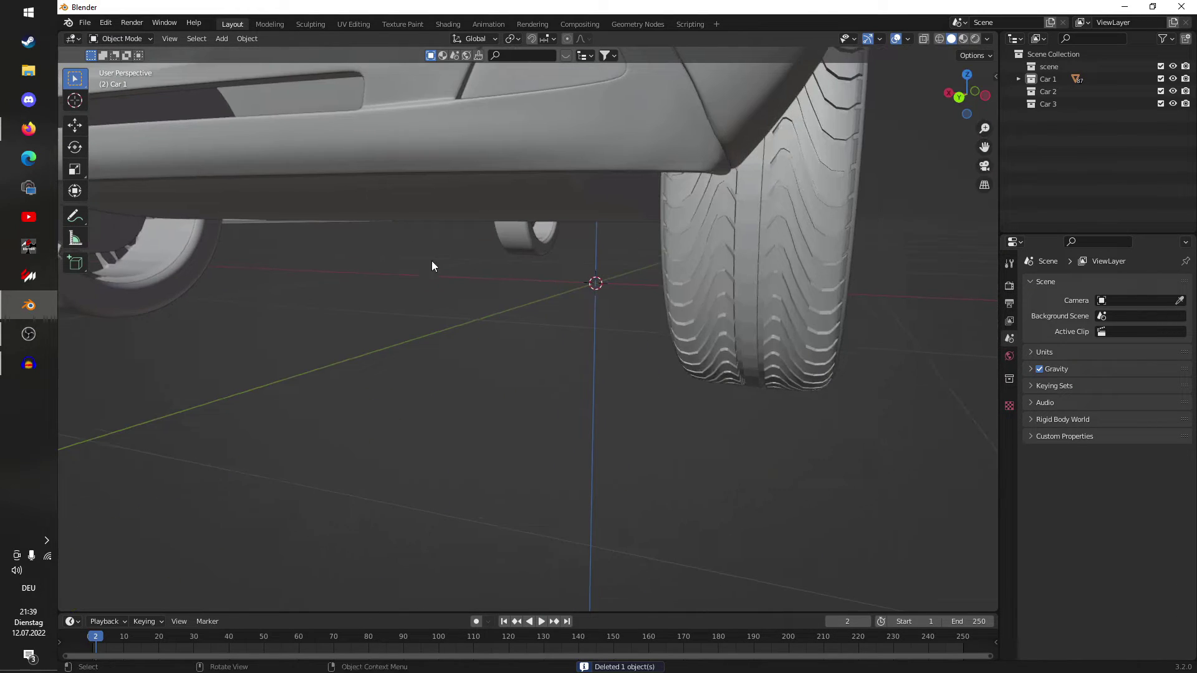
left_click(697, 282)
middle_click_drag(829, 258, 698, 279)
key("Delete")
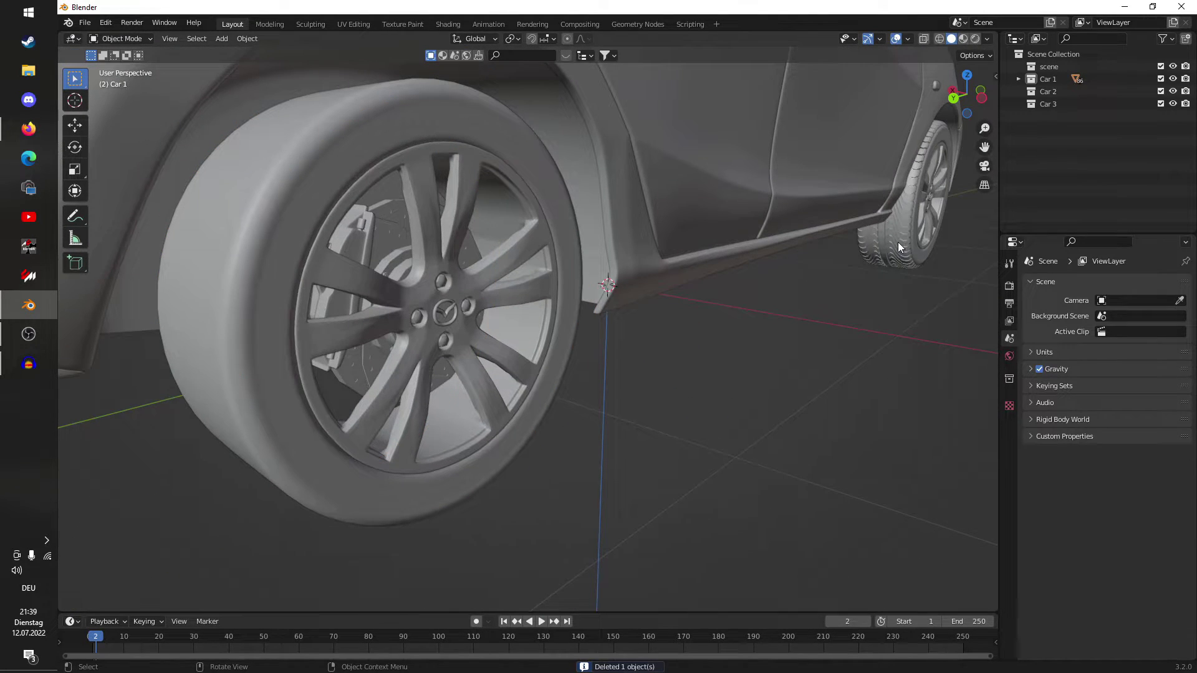
Step: Frame the front wheel and delete its Front_Protetor01_pivot tread shell
left_click(906, 263)
key("KP_Decimal")
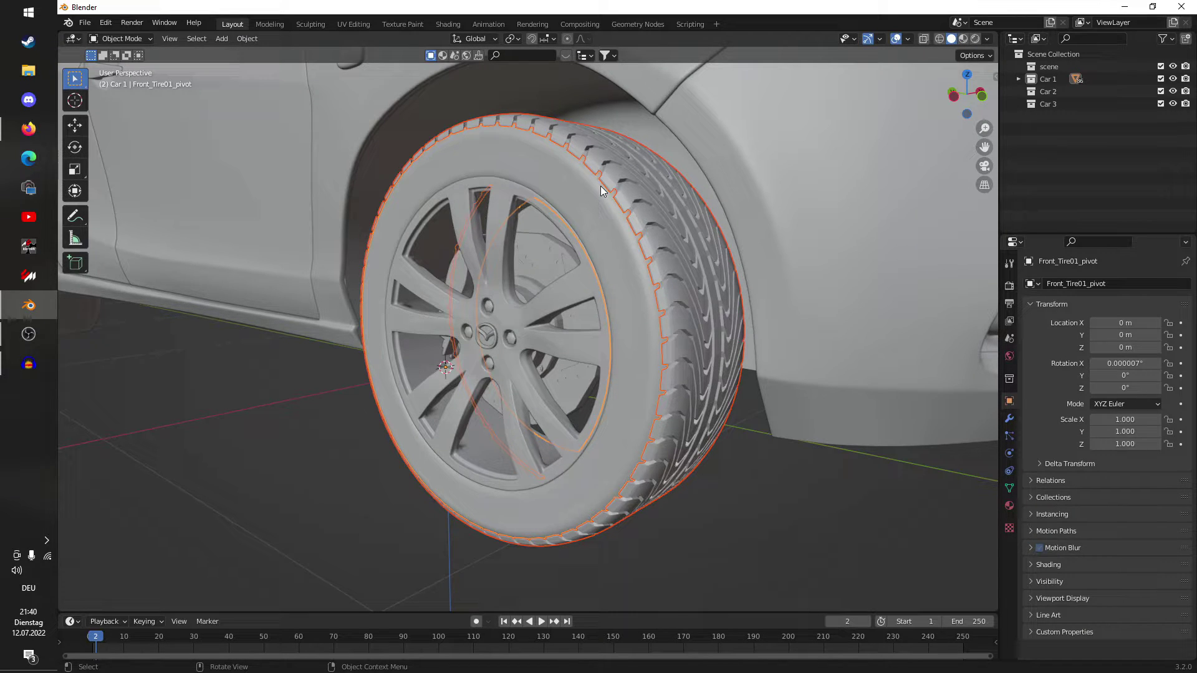
middle_click_drag(652, 203, 667, 249)
left_click(575, 211)
key("Delete")
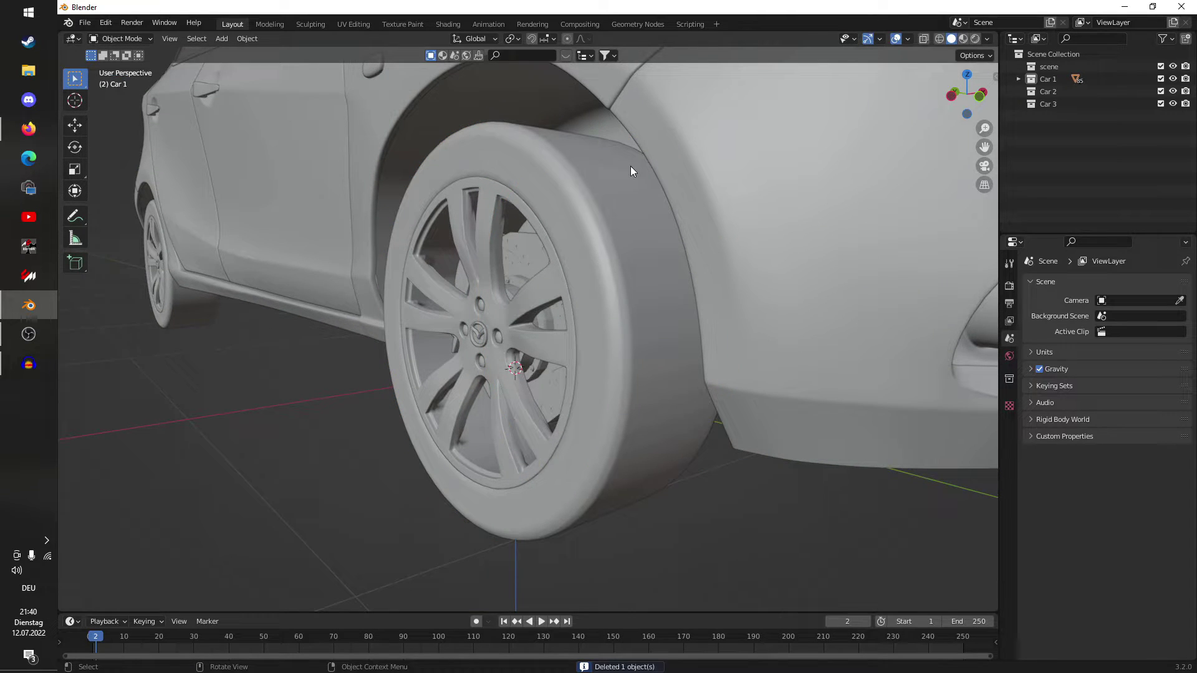
scroll(606, 170, "down", 5)
scroll(598, 195, "down", 3)
middle_click_drag(574, 208, 618, 219)
scroll(618, 219, "down", 4)
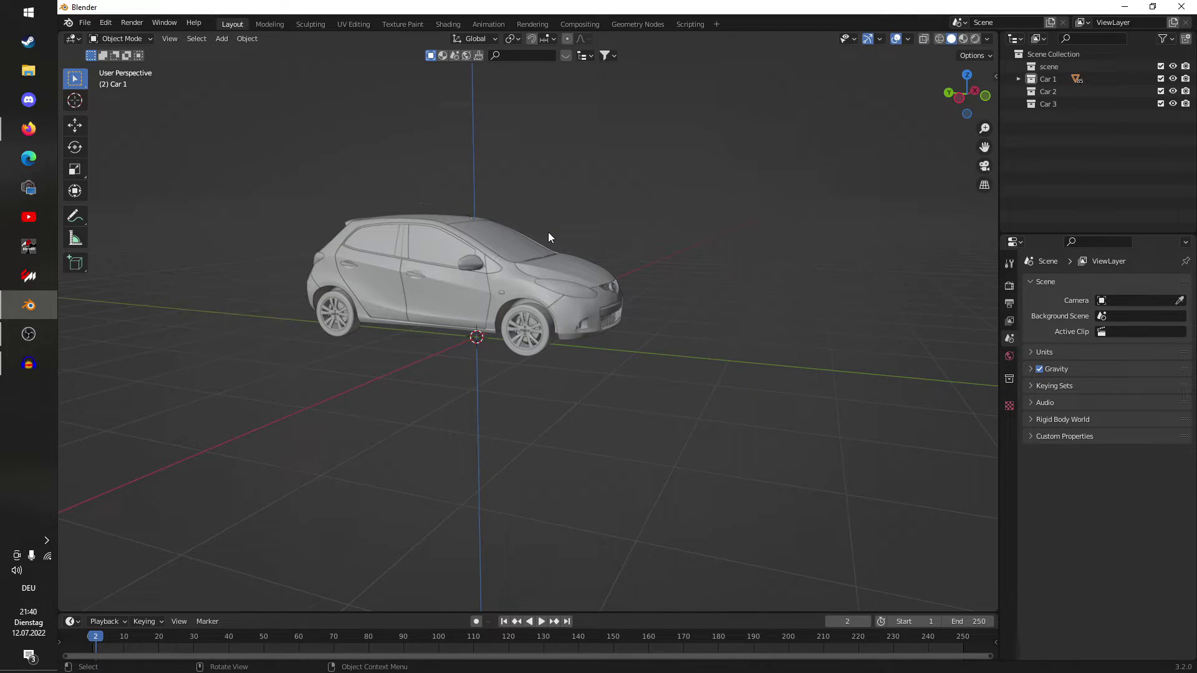
middle_click_drag(548, 233, 579, 229)
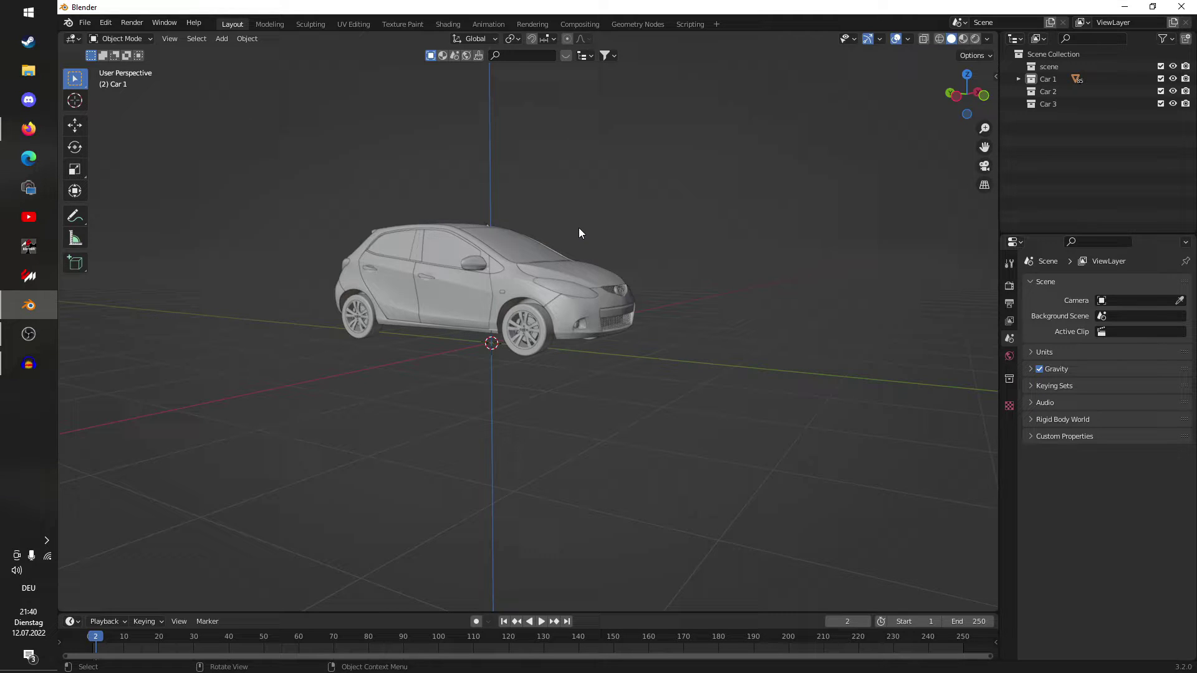
scroll(579, 227, "up", 5)
left_click(573, 270)
middle_click_drag(626, 296, 398, 335)
left_click(496, 361)
Step: Delete the front, underside, big side and left rear Front_Tire objects
middle_click_drag(503, 334, 468, 373)
key("Delete")
left_click(337, 396)
key("Delete")
middle_click_drag(235, 414, 354, 402)
left_click(340, 396)
key("Delete")
left_click(276, 404)
middle_click_drag(274, 403, 500, 359)
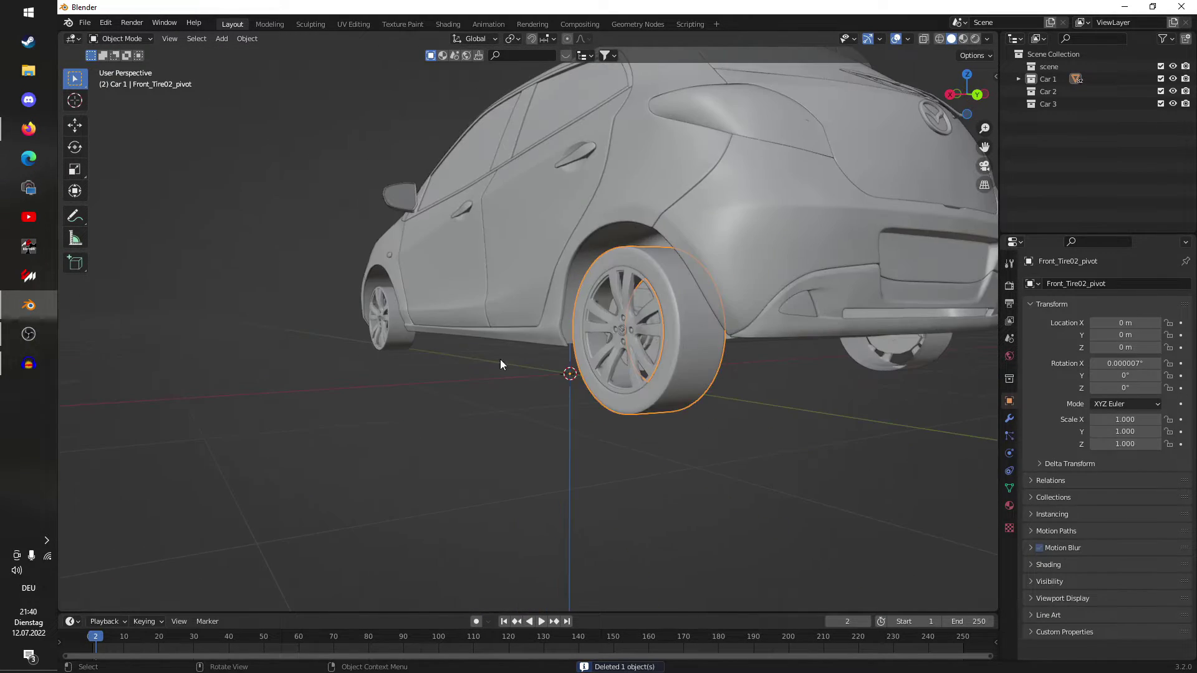
key("Delete")
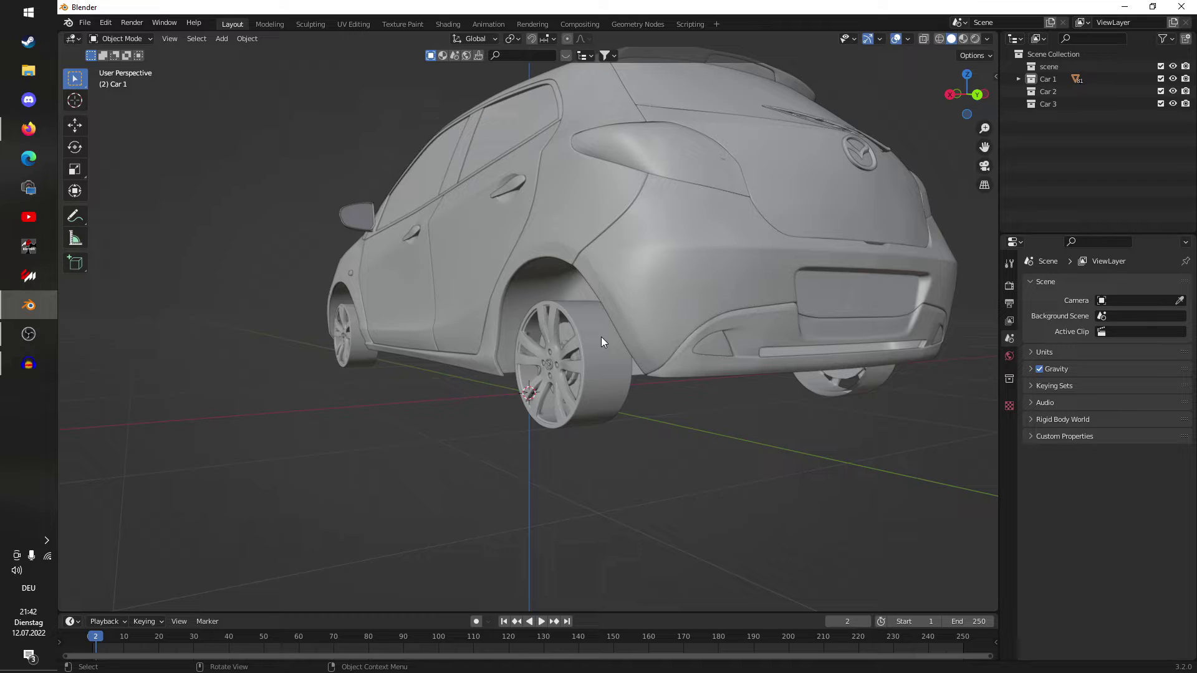
Step: Select the Front_disk_pivot rim and frame the view on it
middle_click_drag(337, 338, 401, 323)
left_click(428, 316)
left_click(440, 326)
key("KP_Decimal")
scroll(457, 355, "up", 5)
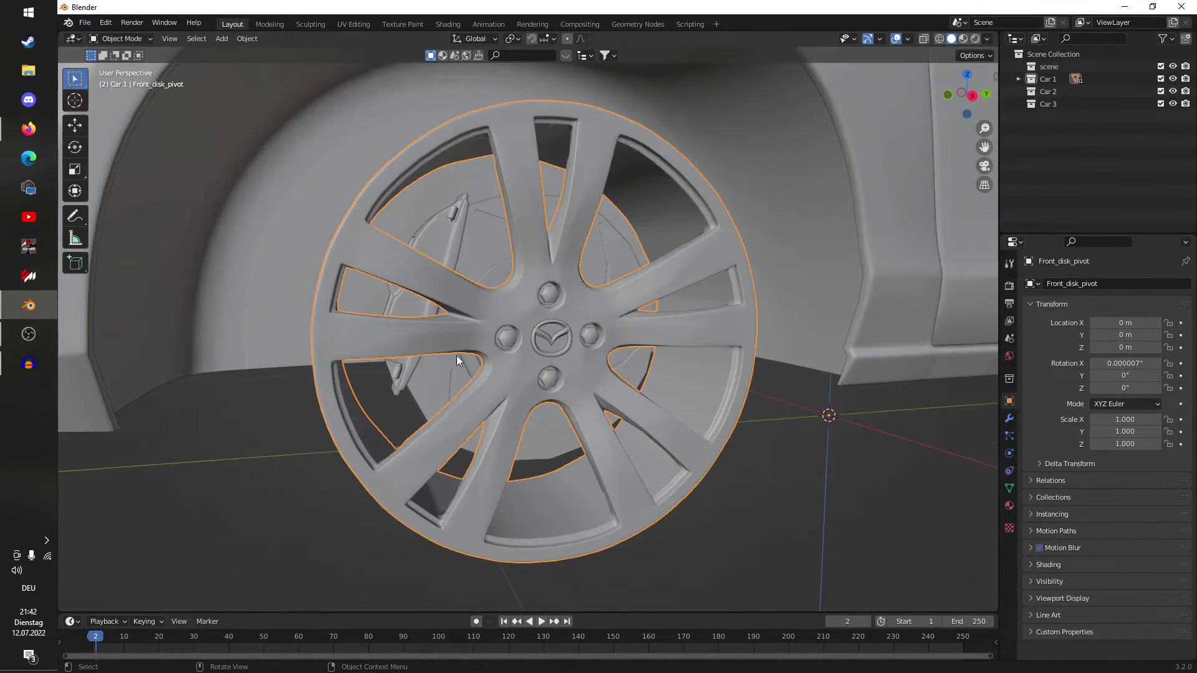
mouse_move(544, 358)
middle_mouse_down()
mouse_move(606, 357)
mouse_move(549, 361)
middle_mouse_up()
middle_click_drag(591, 249, 521, 283)
Step: Snap the 3D cursor to the rim's hub centre vertex, then leave Edit Mode and X-ray
key("Tab")
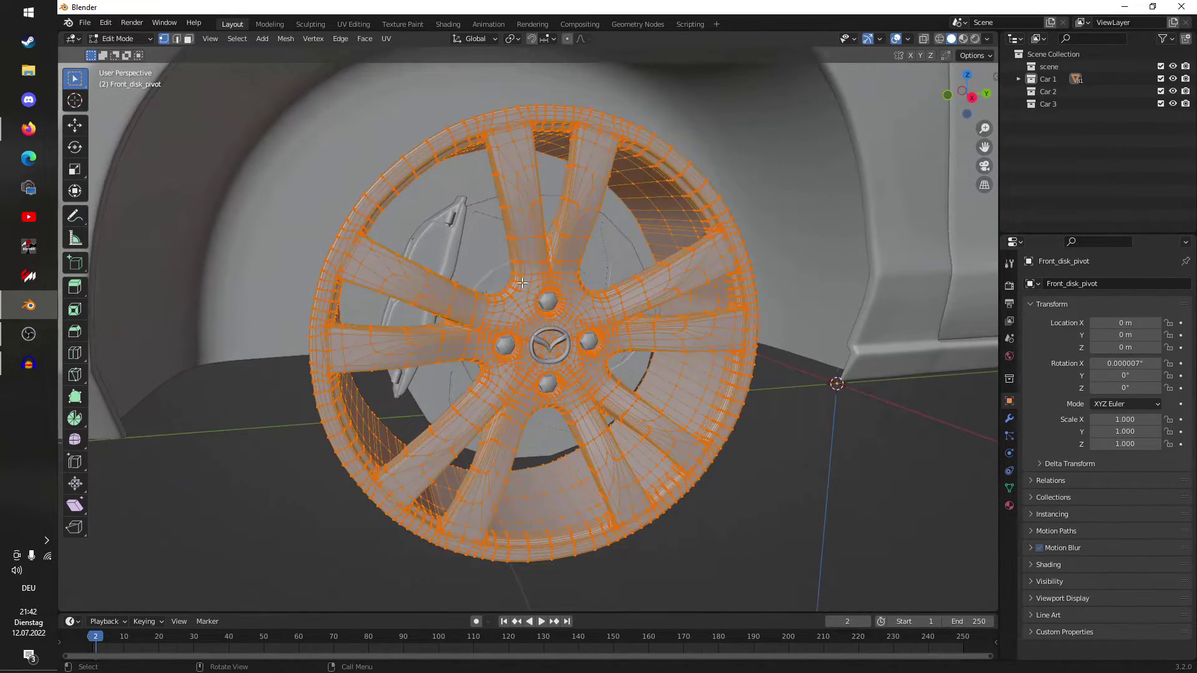
scroll(522, 283, "up", 7)
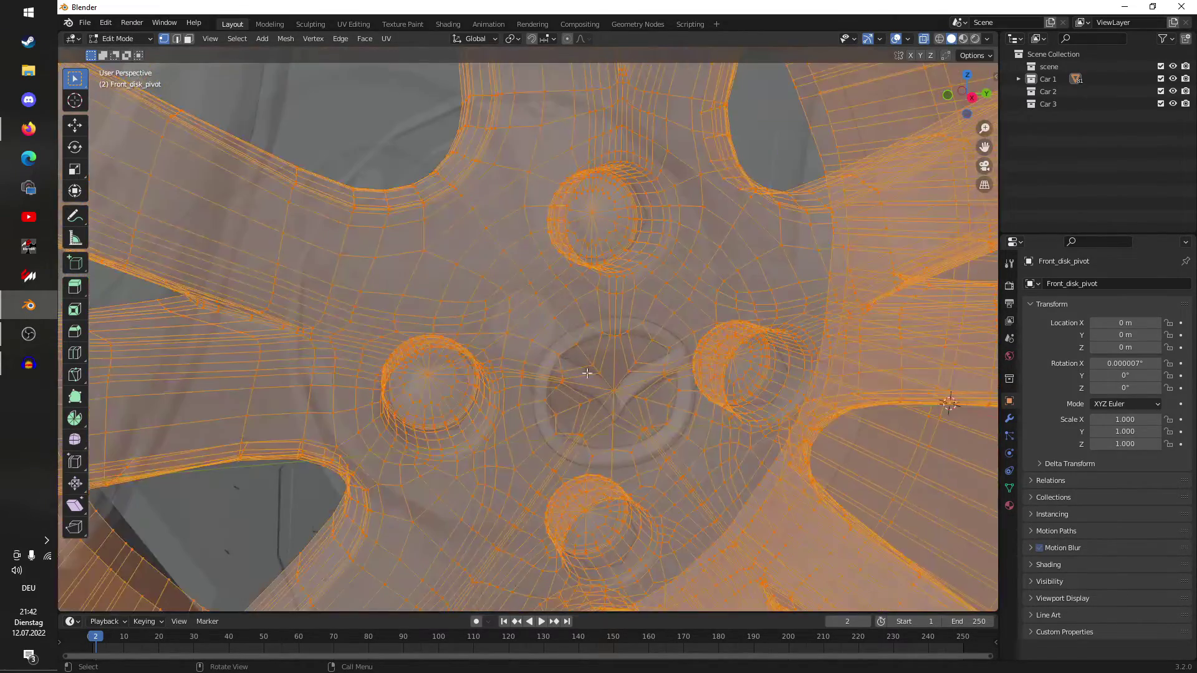
middle_click_drag(623, 393, 571, 346)
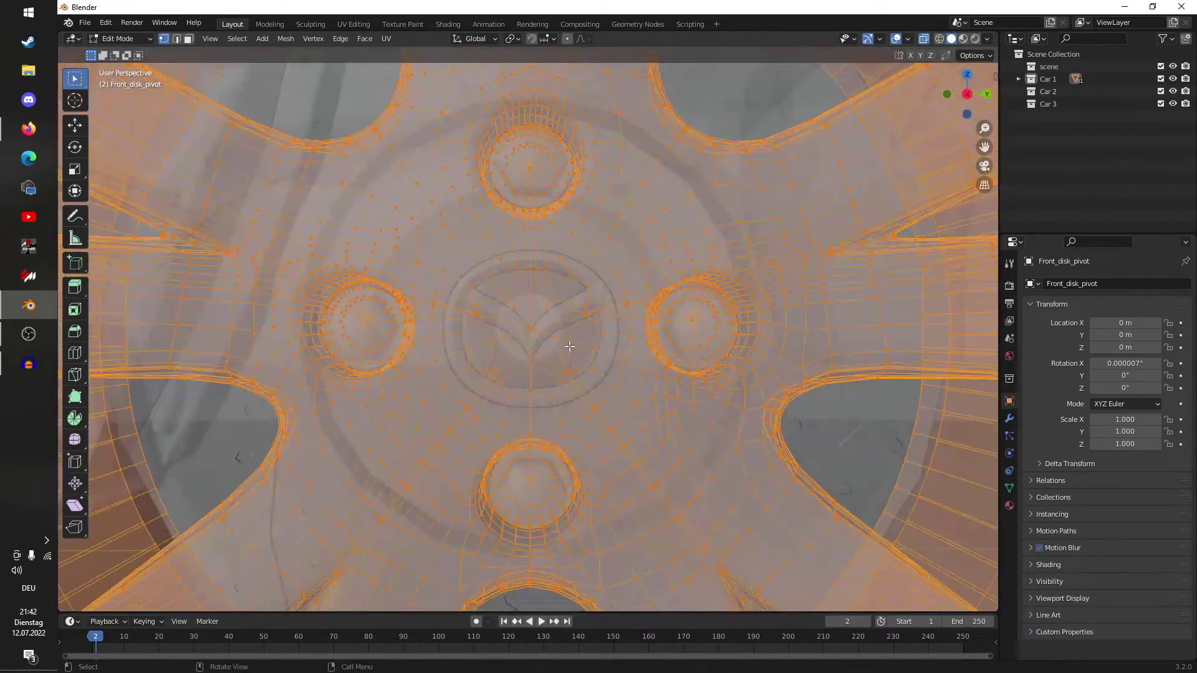
left_click(530, 326)
middle_click_drag(540, 320, 472, 339)
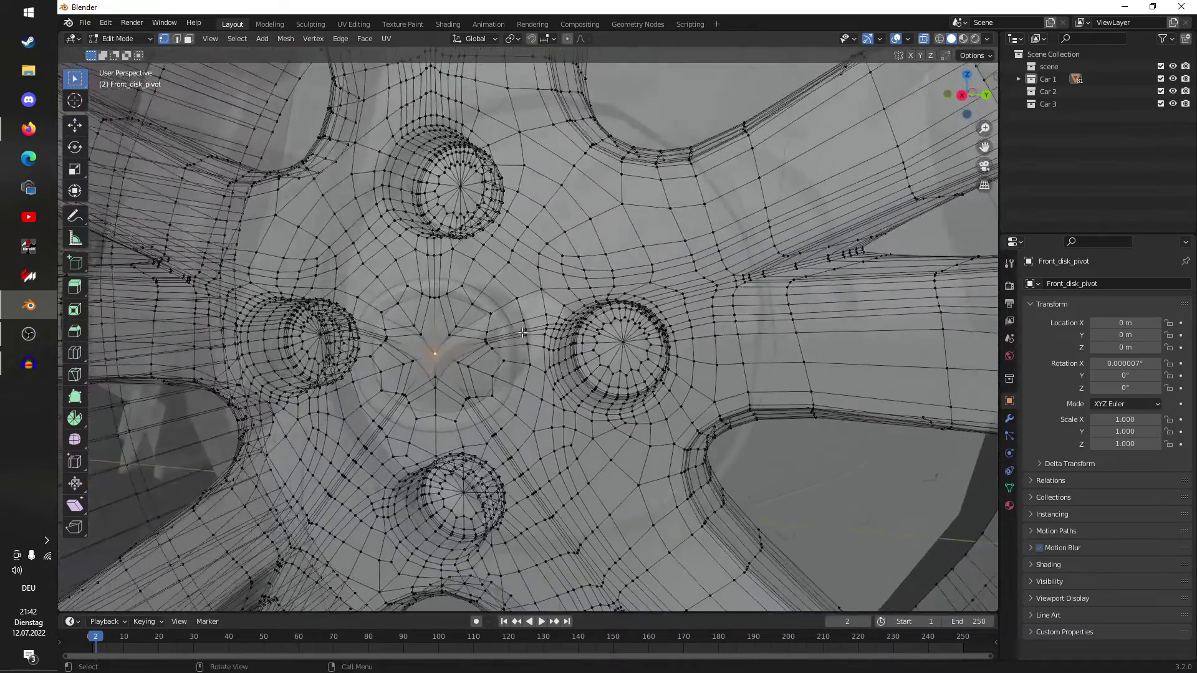
scroll(441, 359, "down", 3)
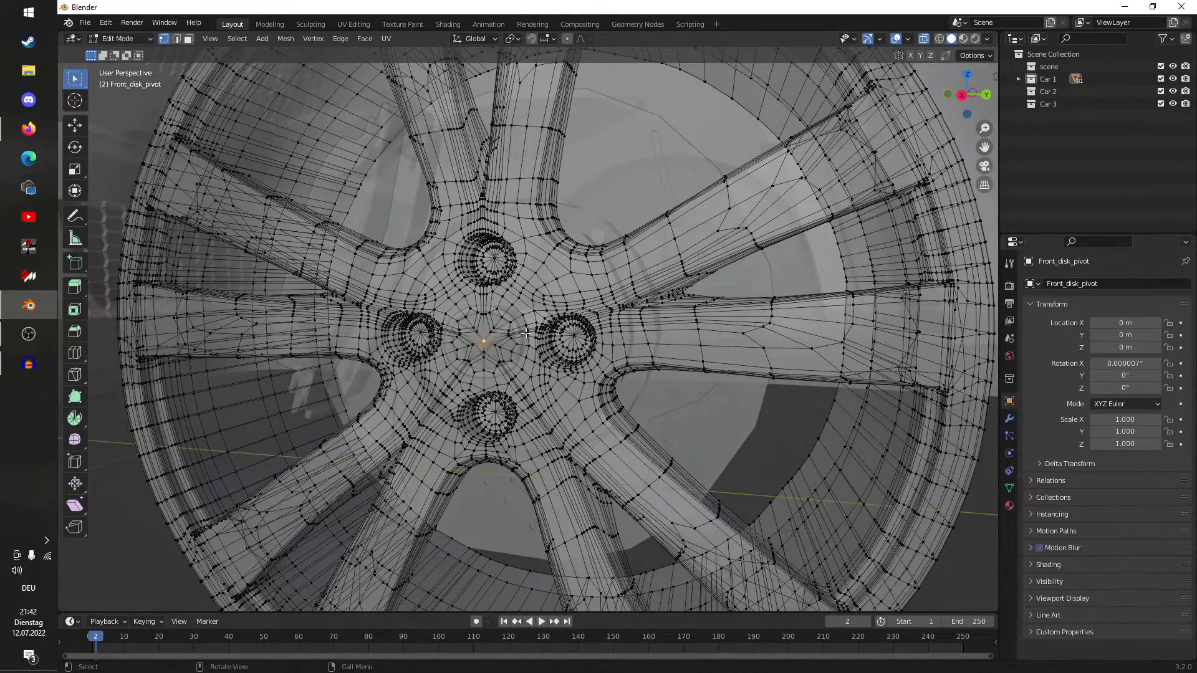
key("shift+s")
left_click(528, 402)
key("Tab")
scroll(486, 348, "down", 5)
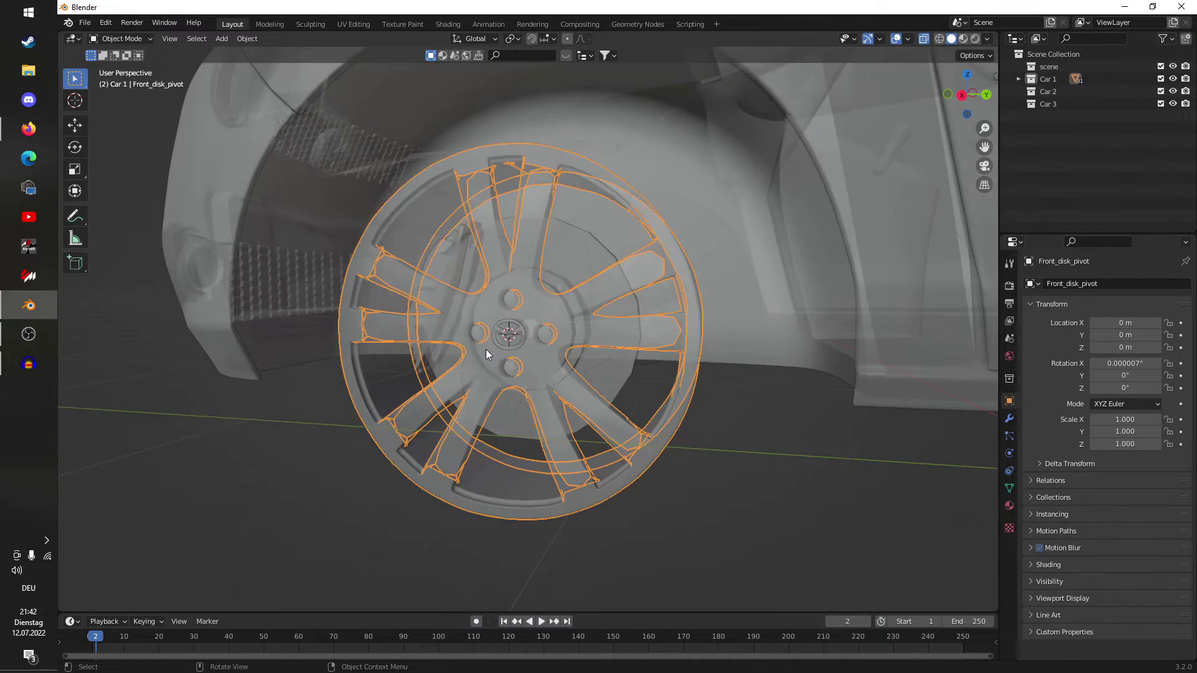
key("alt+z")
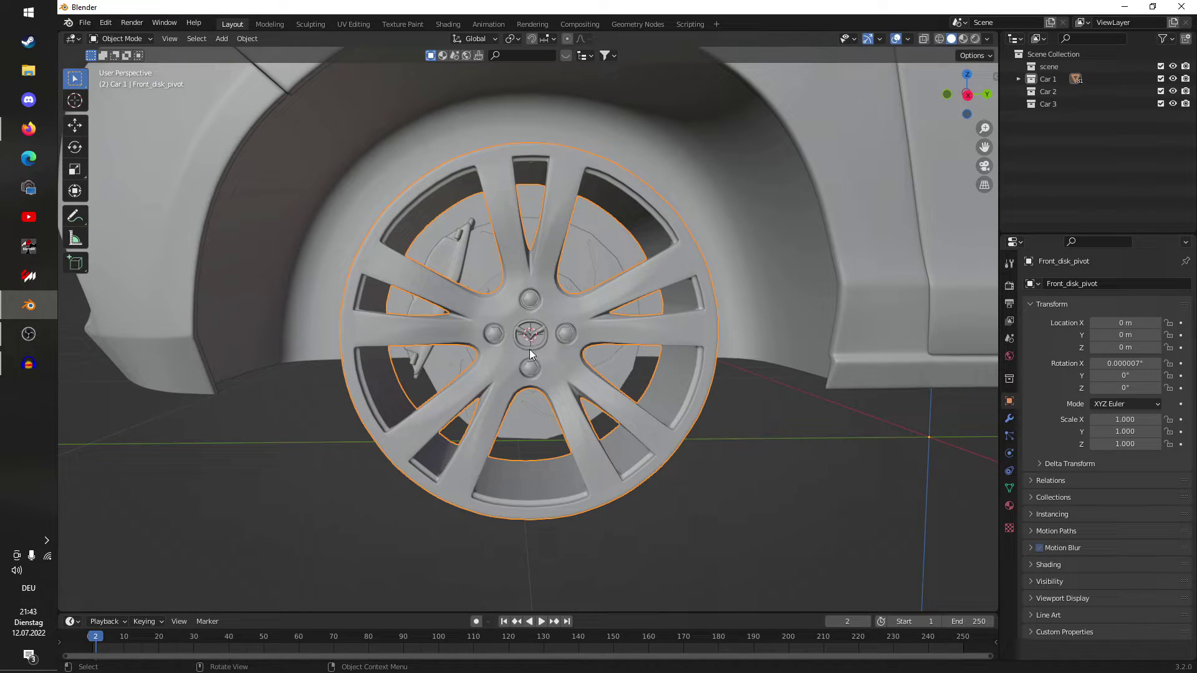
Step: Add an Arrows empty at the front hub, located at 0.80919, -1.0018, 0.31598 m
key("alt+a")
middle_click_drag(635, 350, 547, 327)
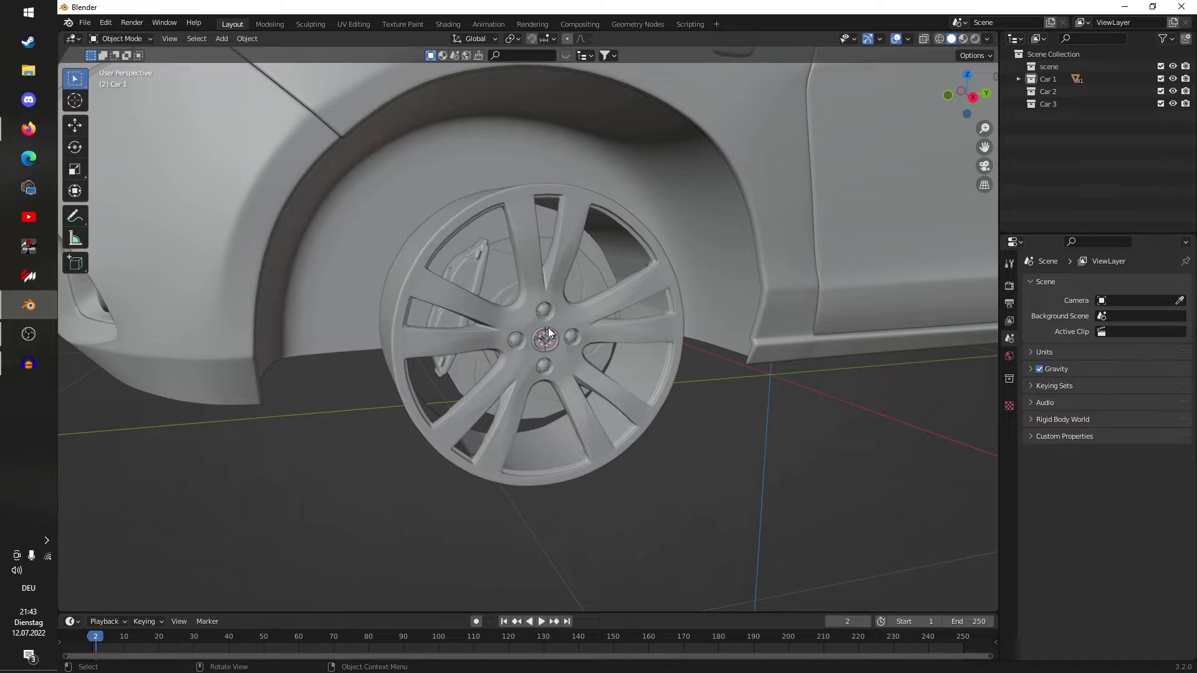
key("shift+a")
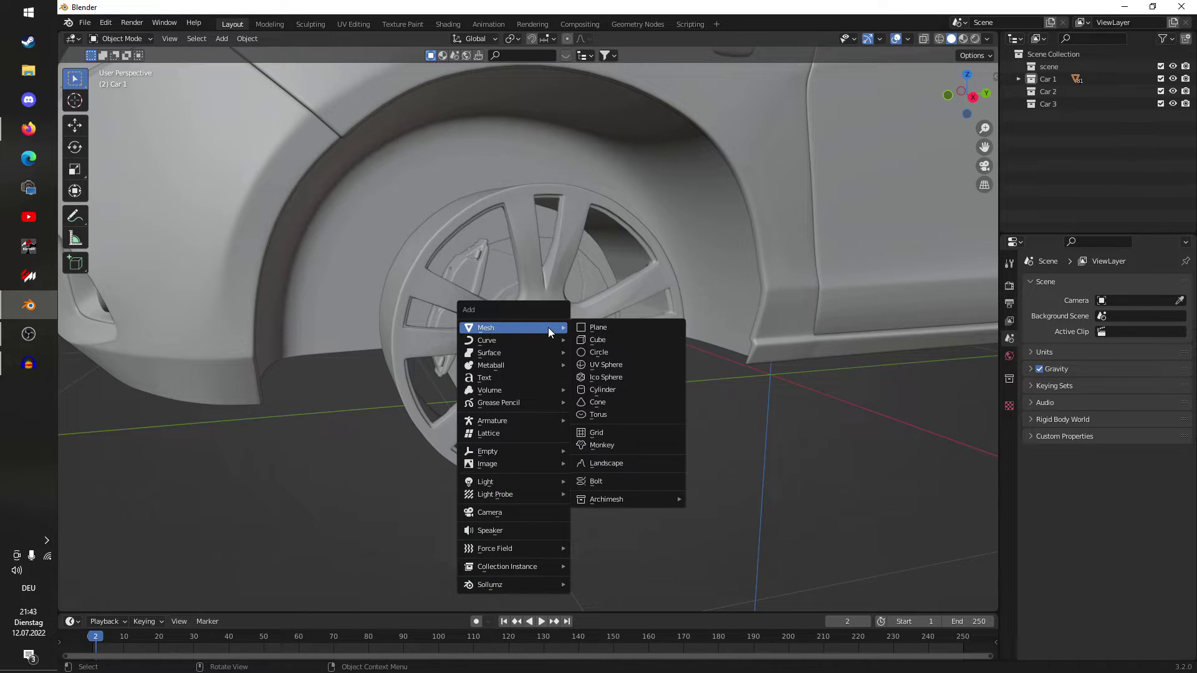
mouse_move(518, 455)
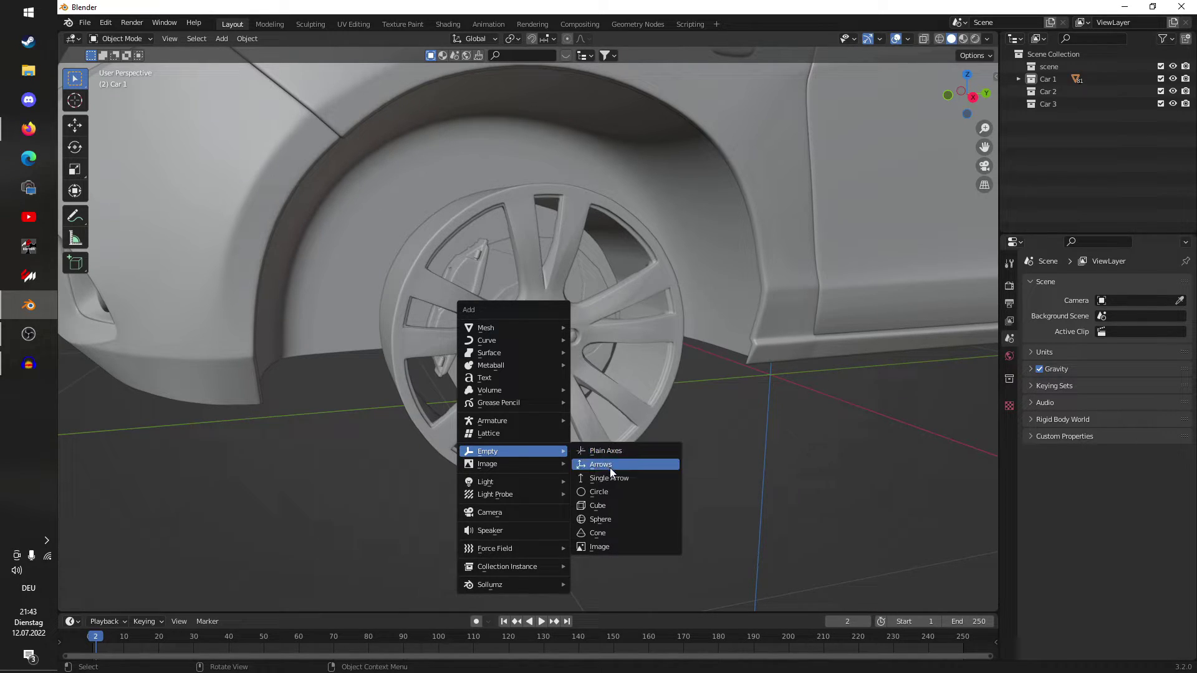
left_click(589, 463)
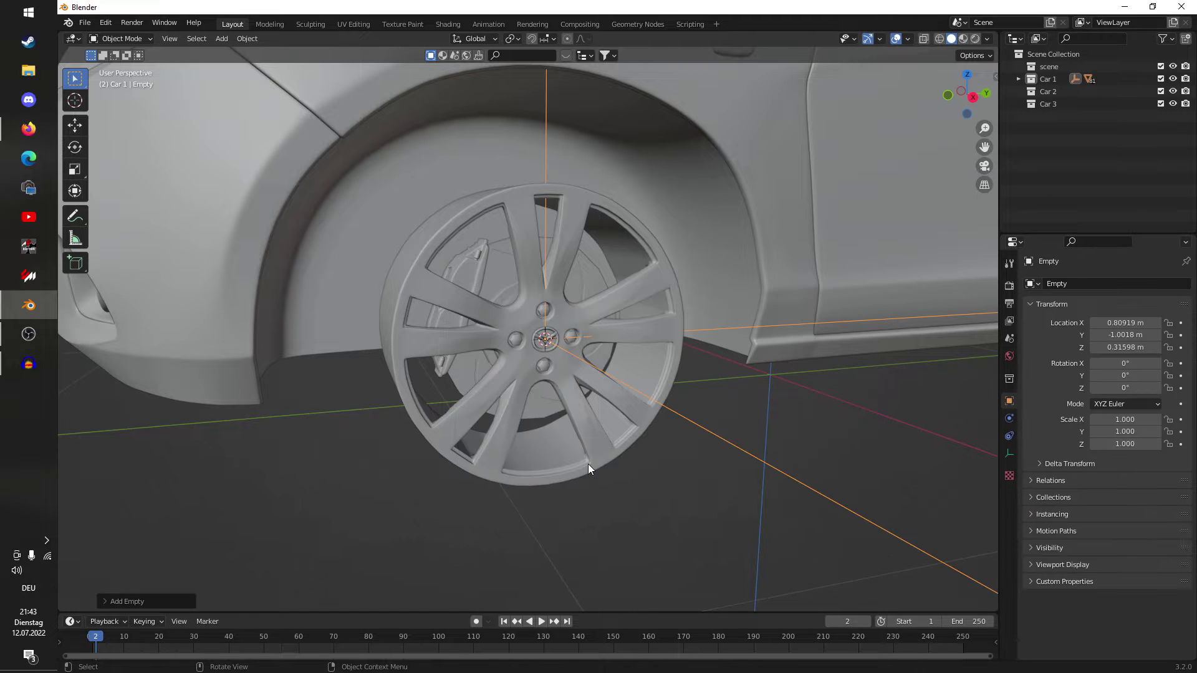
scroll(588, 464, "down", 6)
middle_click_drag(600, 164, 578, 142)
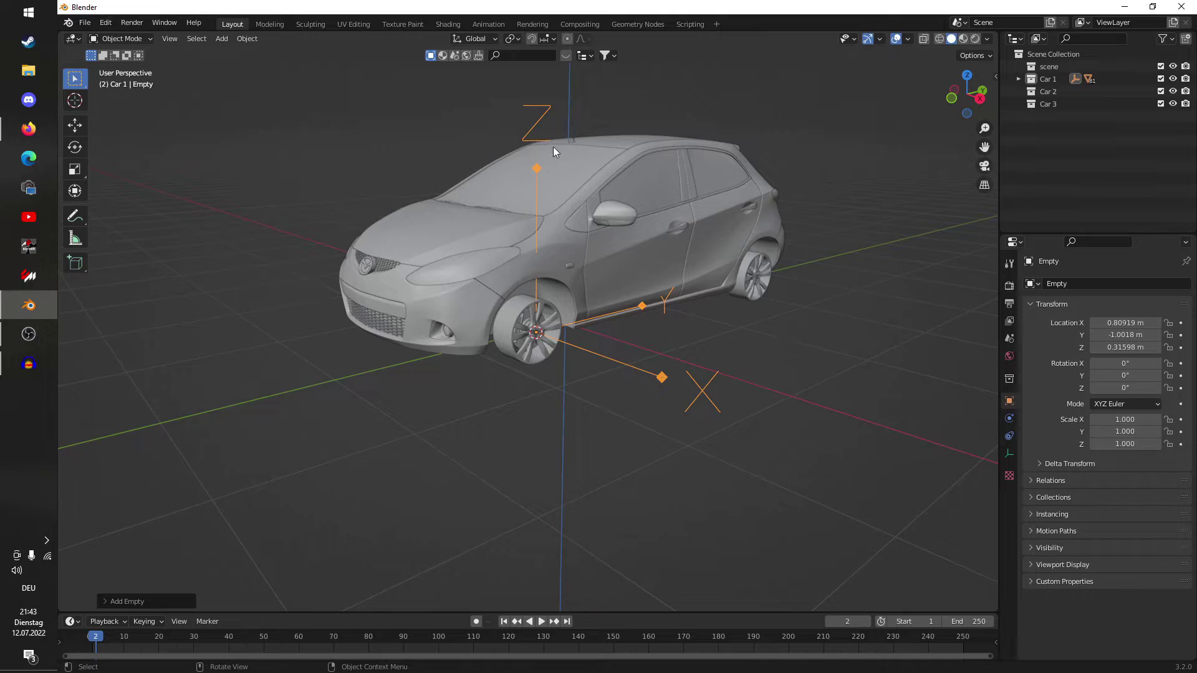
Step: Rotate the wheel empty 90° around the X axis
middle_click_drag(673, 291, 626, 282)
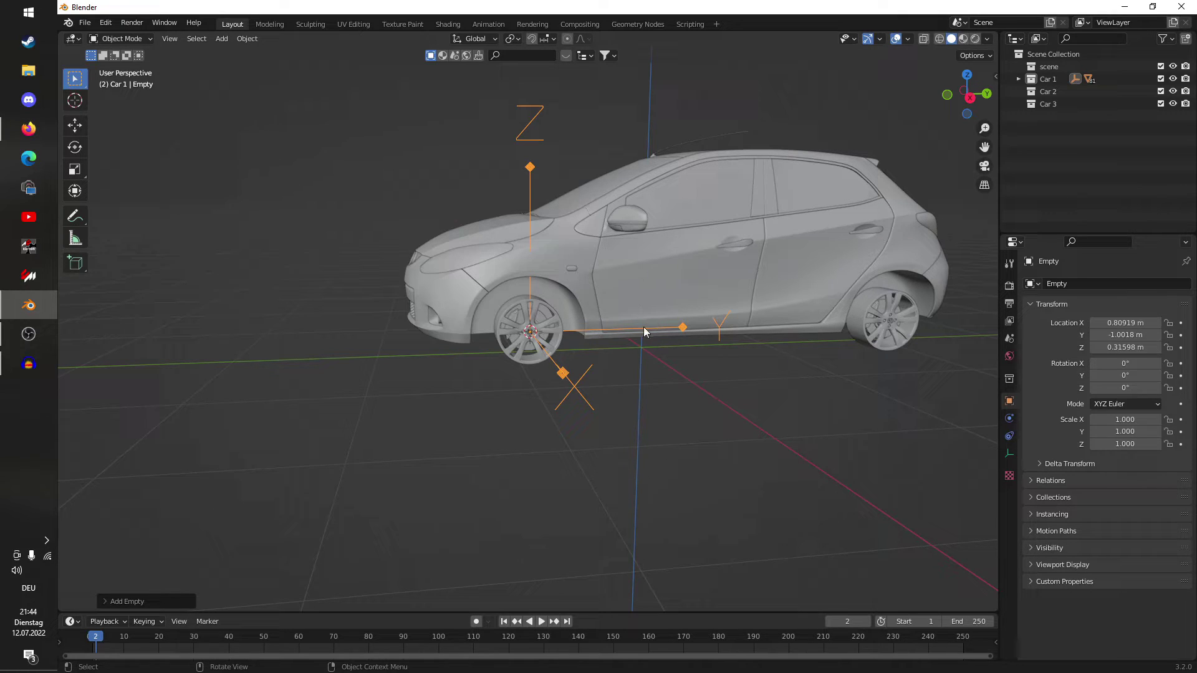
key("r")
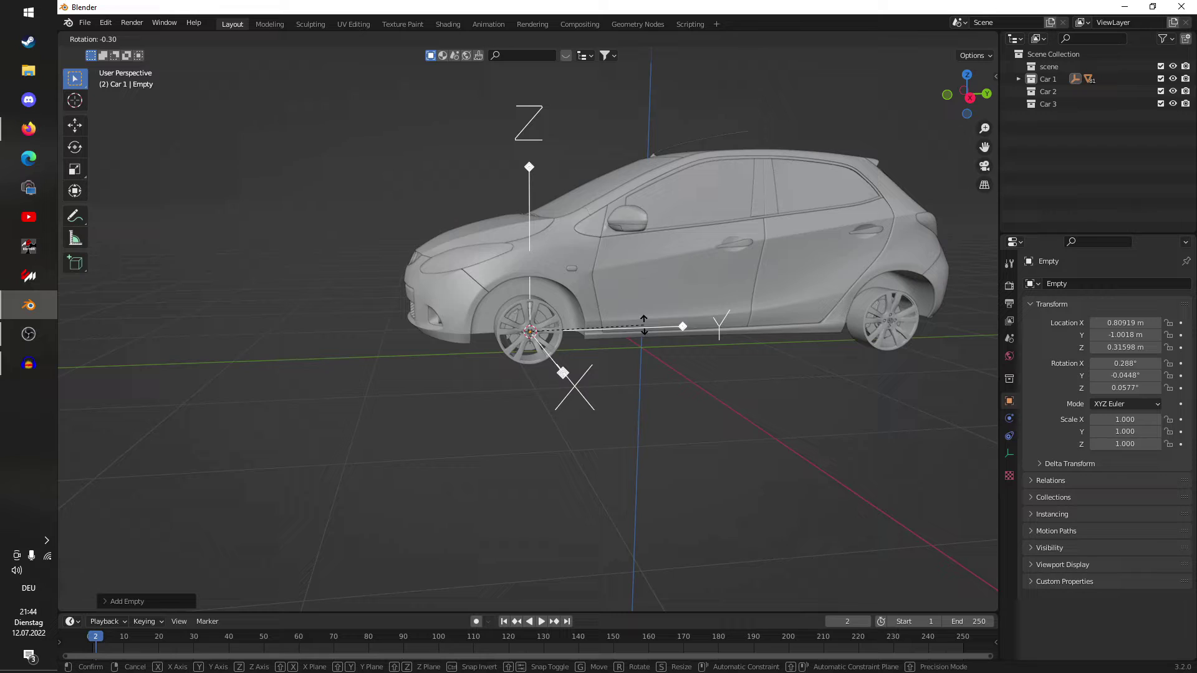
type("x90")
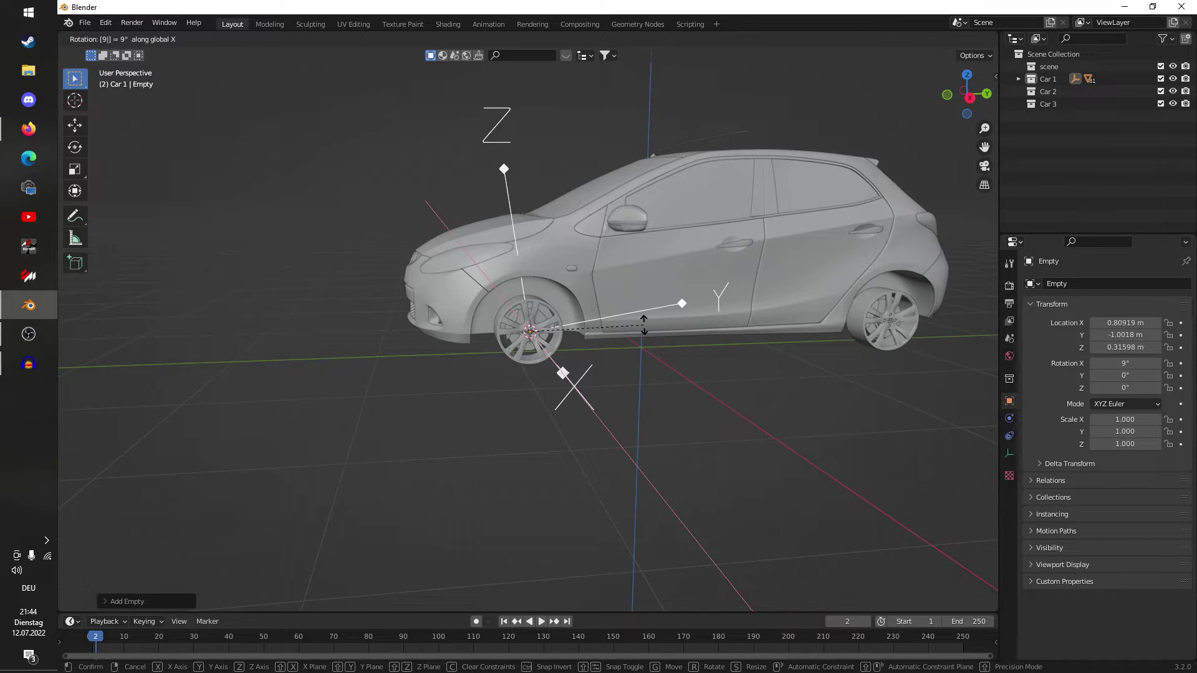
key("Return")
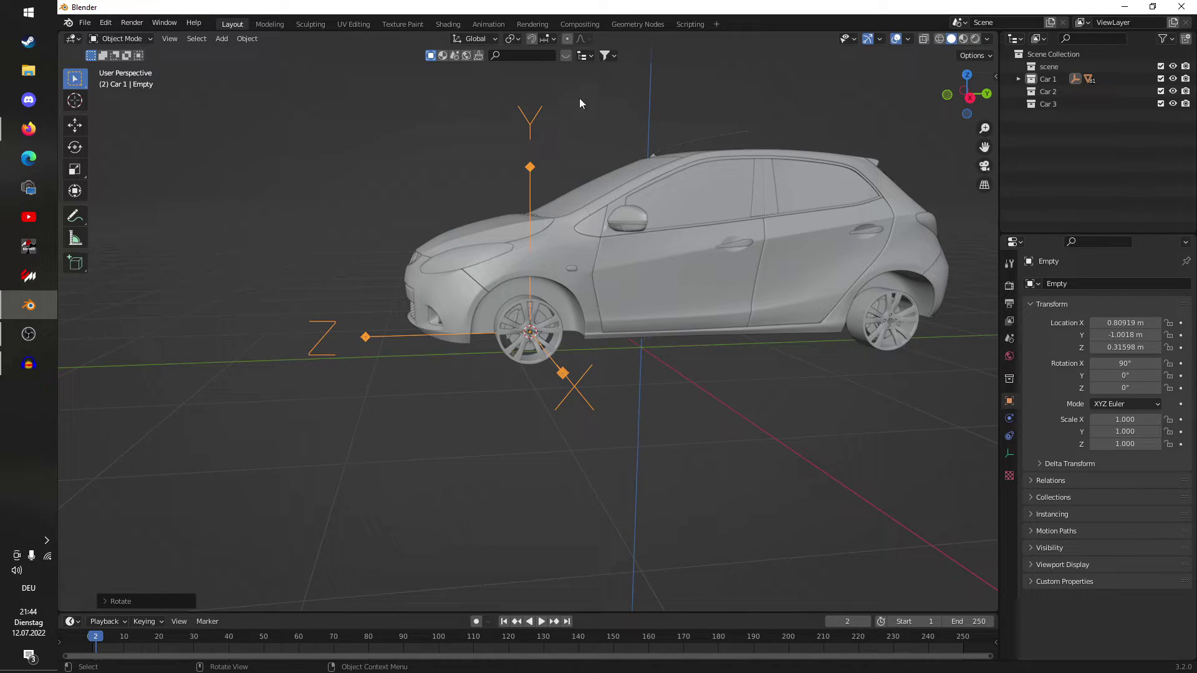
Step: In Front view, slide the empty along X to 0.73457 m and expand Car 1
middle_click_drag(541, 163, 923, 124)
key("KP_1")
key("KP_1")
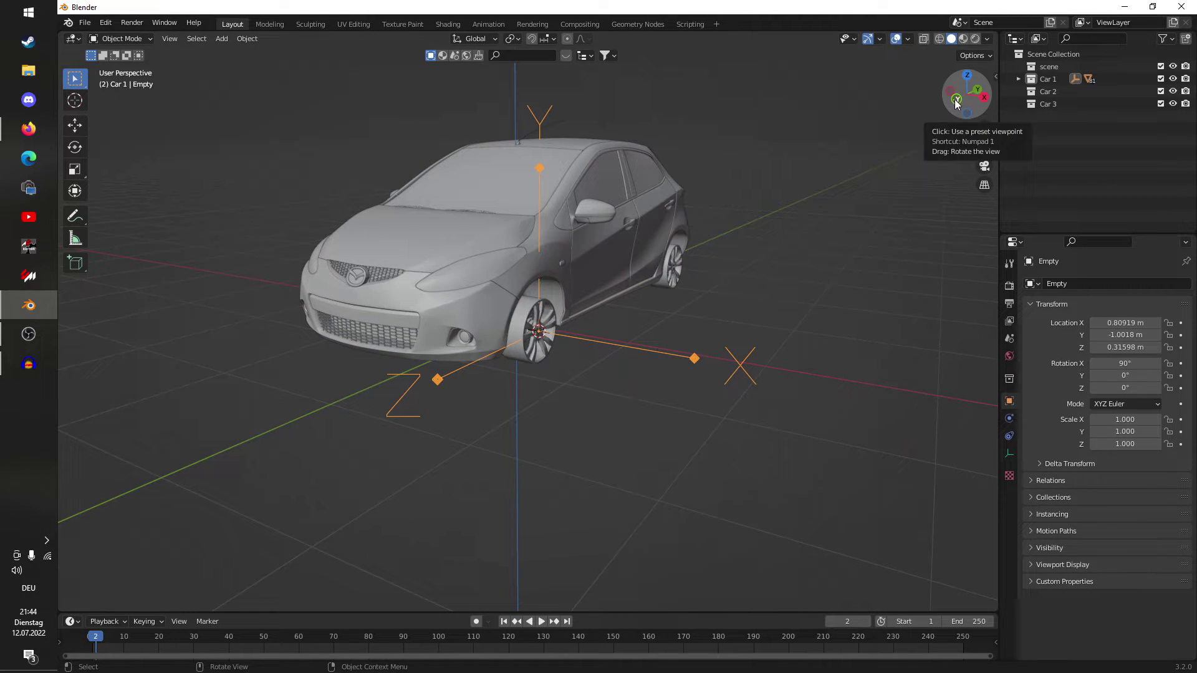
left_click(956, 100)
scroll(767, 256, "up", 6)
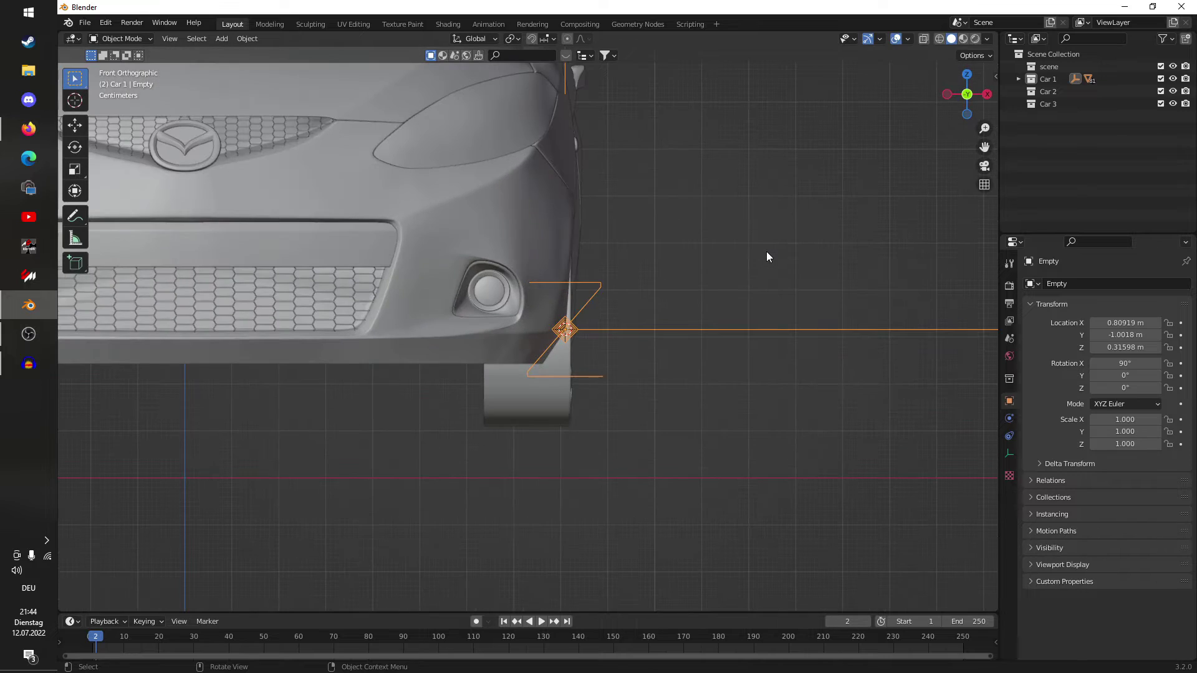
scroll(766, 251, "up", 2)
key("g")
key("x")
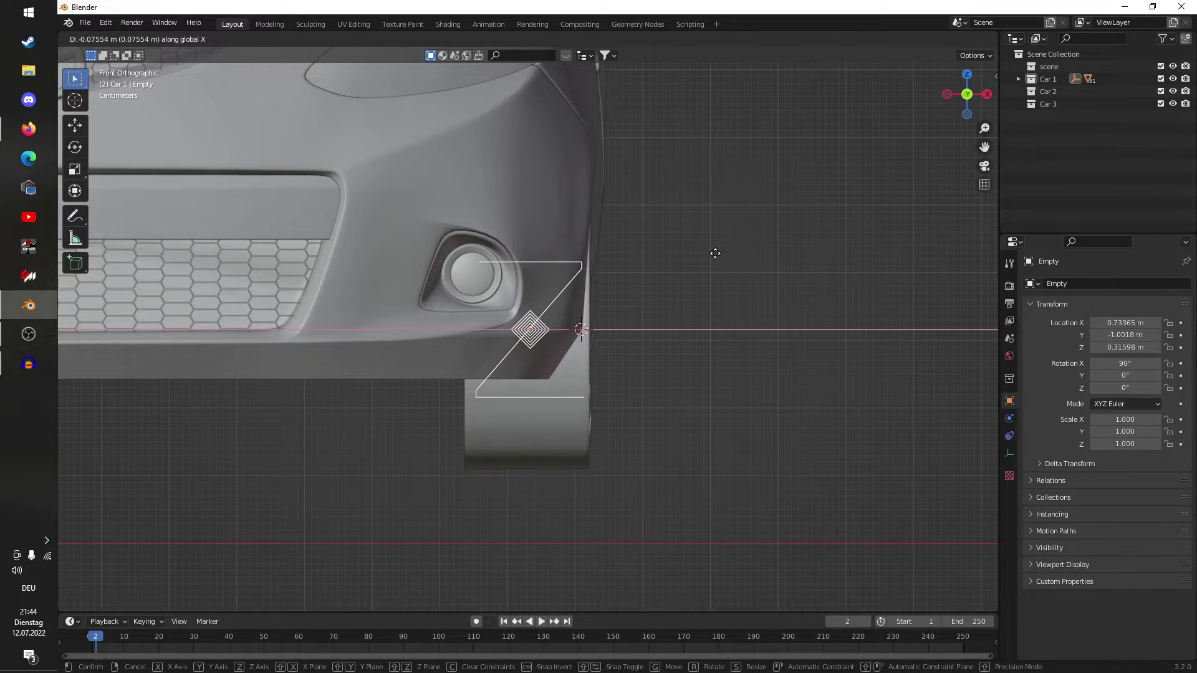
left_click(716, 254)
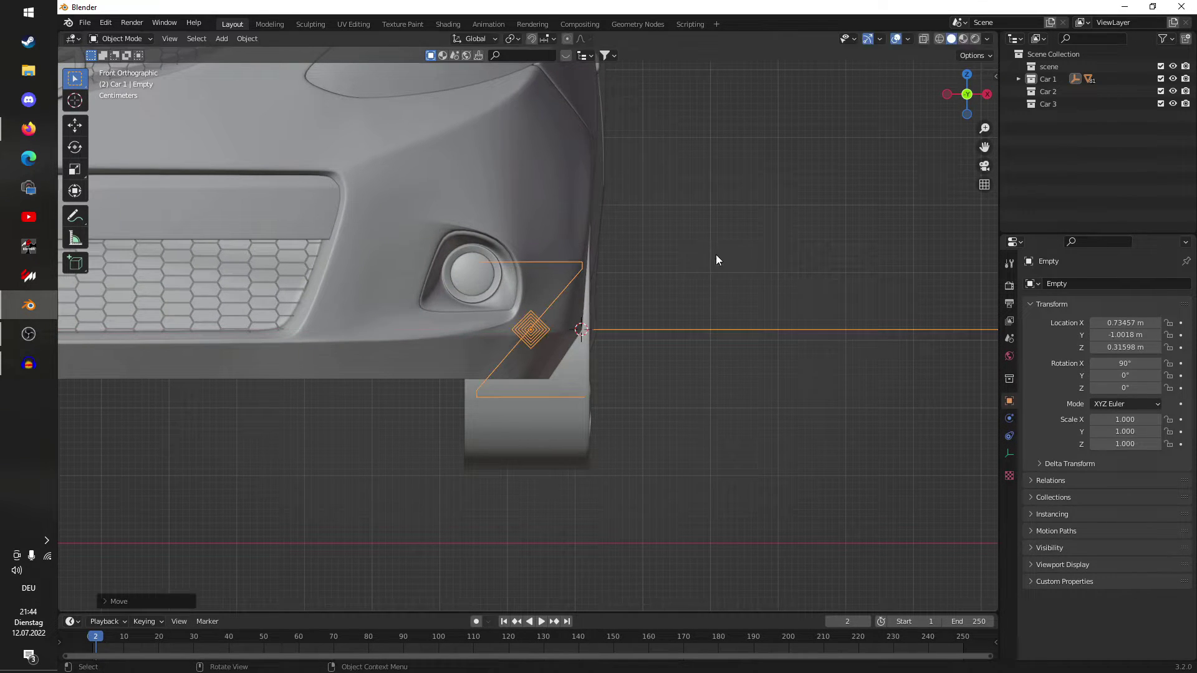
scroll(717, 255, "down", 8)
middle_click_drag(718, 256, 617, 293)
left_click(1018, 77)
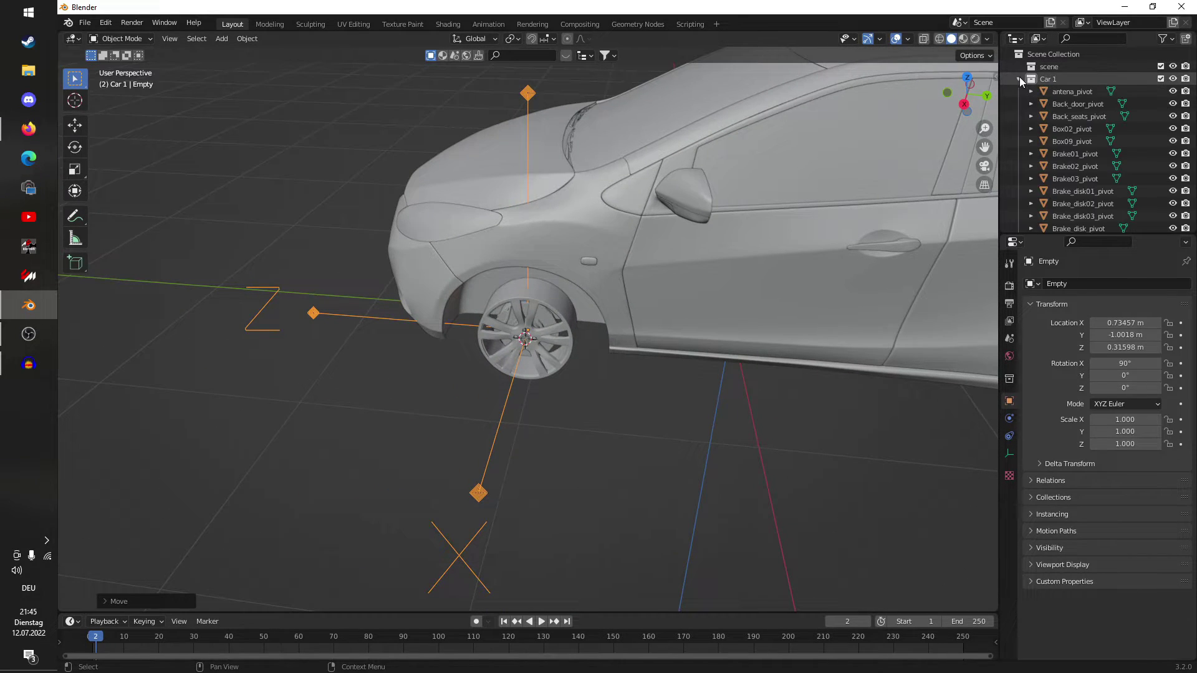
Step: Give the selected Arrows empty the name WHEEL_LF
scroll(1060, 106, "down", 10)
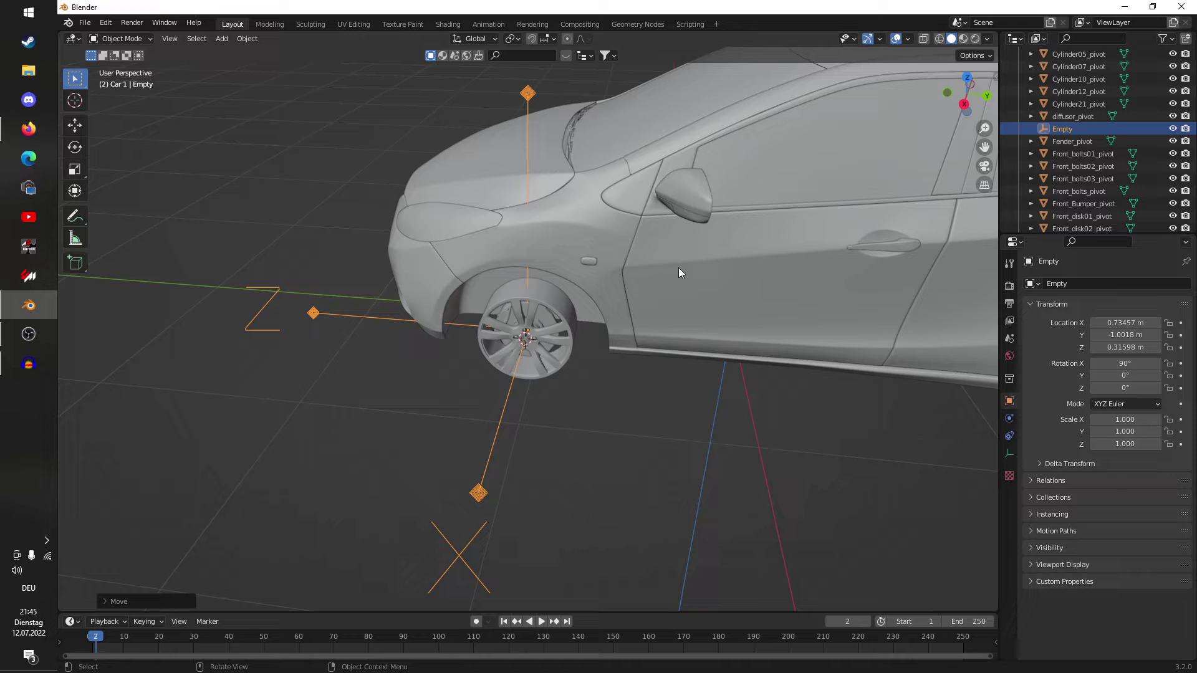
key("F2")
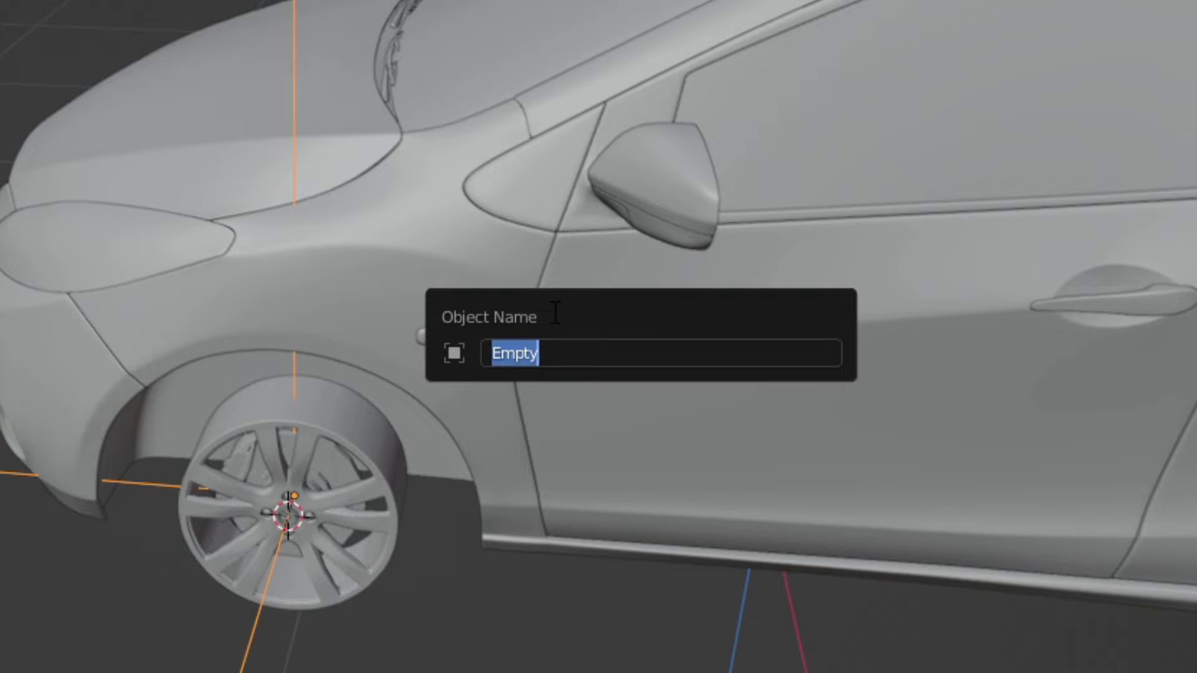
type("WHEEL")
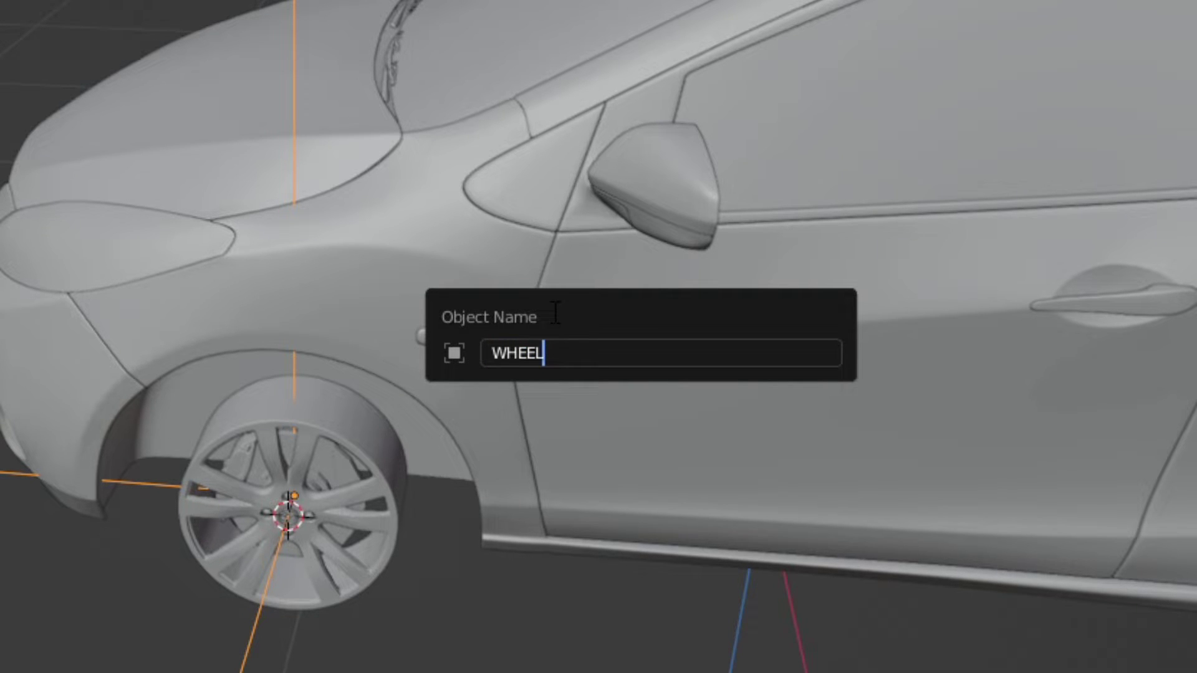
type("_LF")
key("Return")
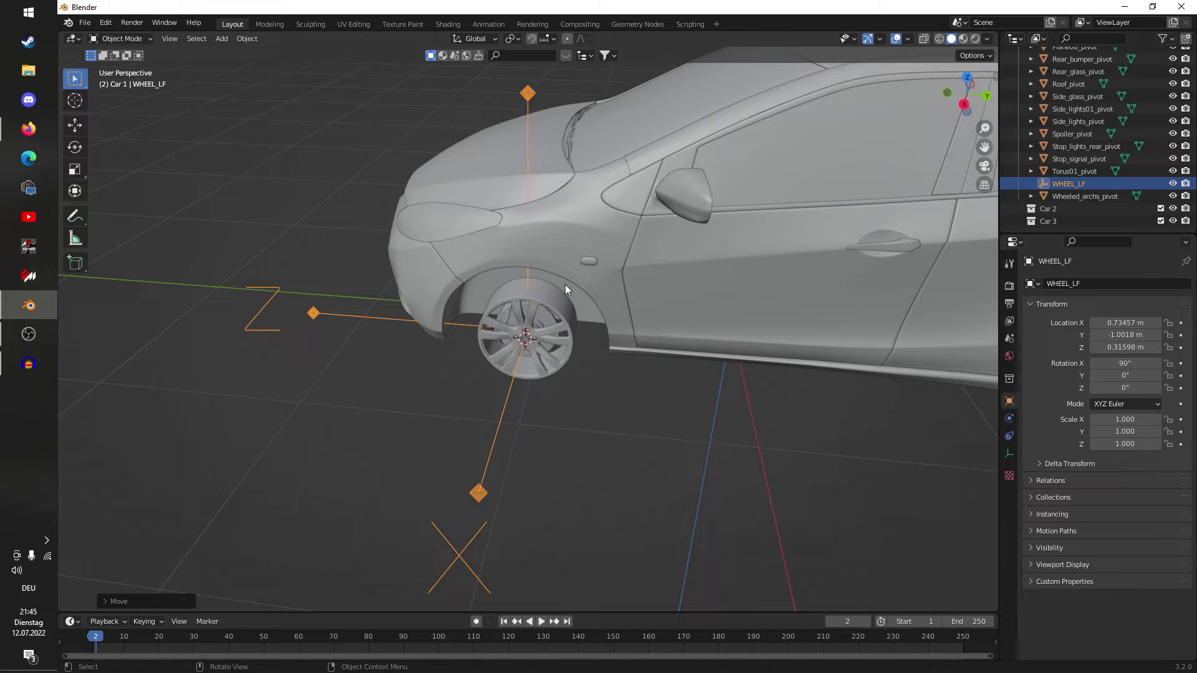
Step: Select the front wheel disk, centre label and bolts
left_click(565, 284)
key("KP_Decimal")
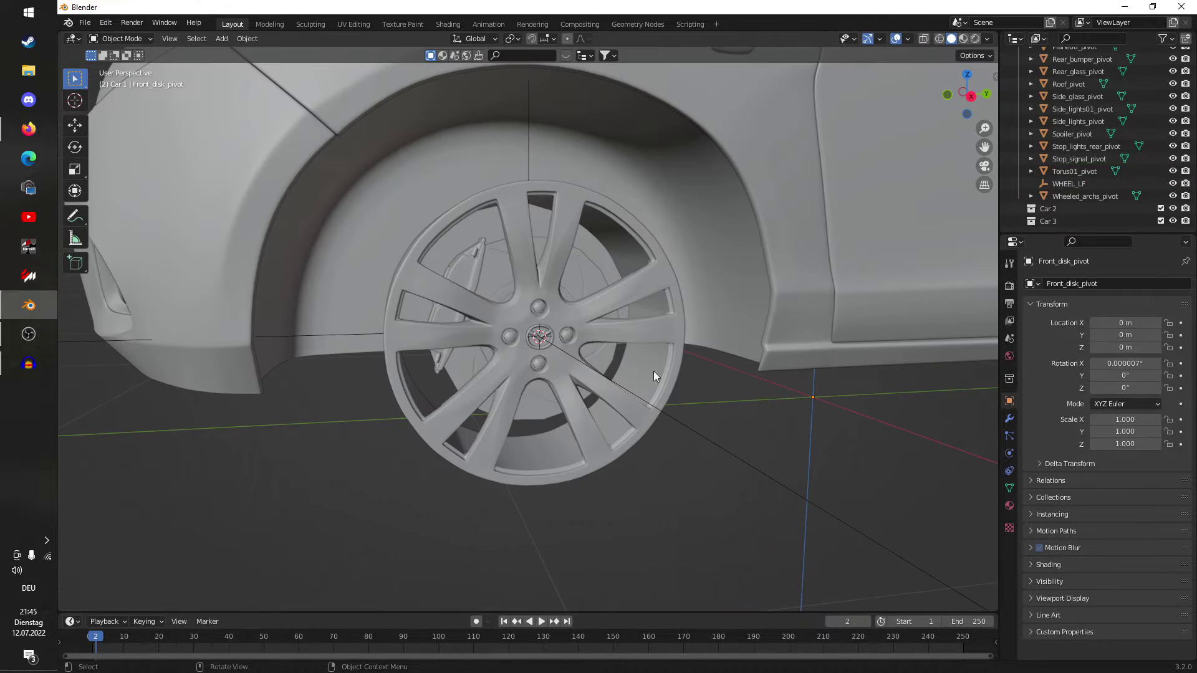
middle_click_drag(575, 320, 579, 253)
left_click(561, 281)
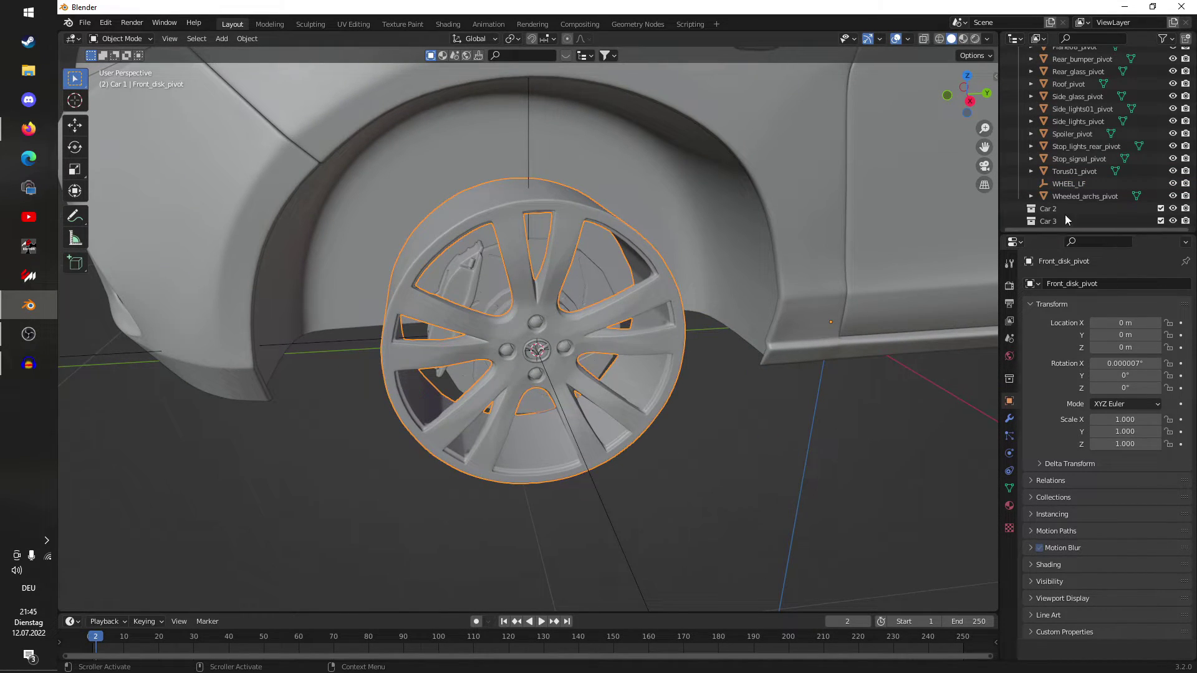
left_click(538, 351, "shift")
left_click(540, 323, "shift")
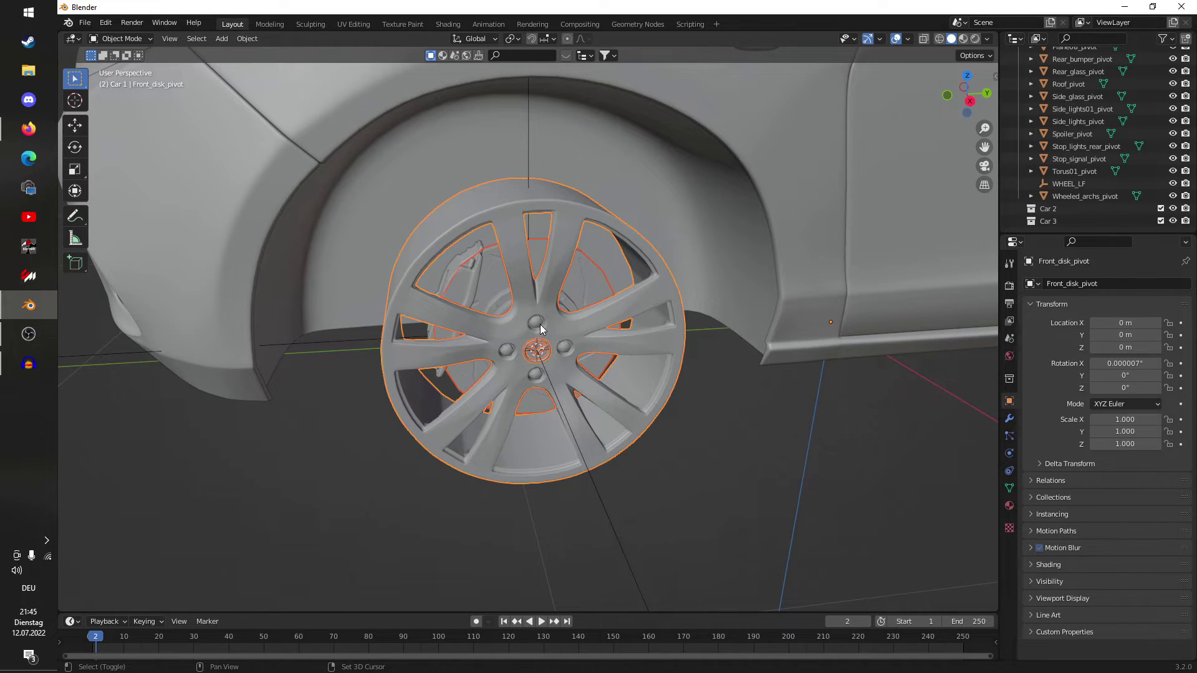
left_click(544, 329, "shift")
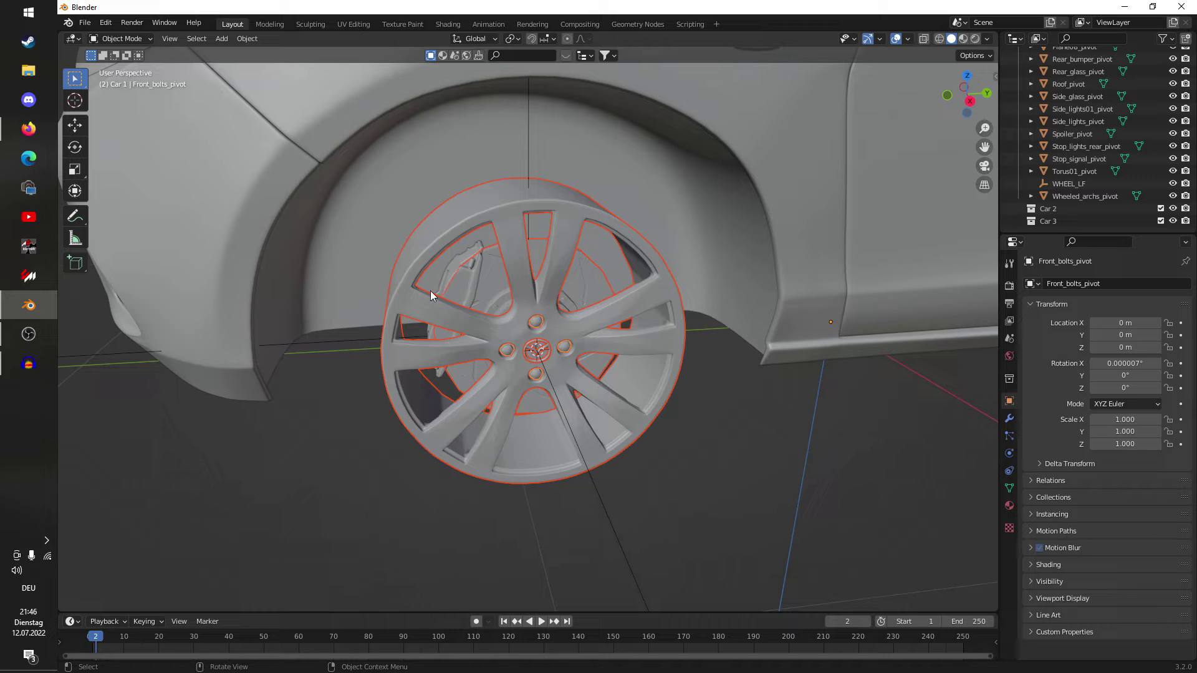
Step: Verify the selection by hiding and restoring it, then parent the parts to WHEEL_LF
key("h")
middle_click_drag(492, 329, 507, 351)
key("alt+h")
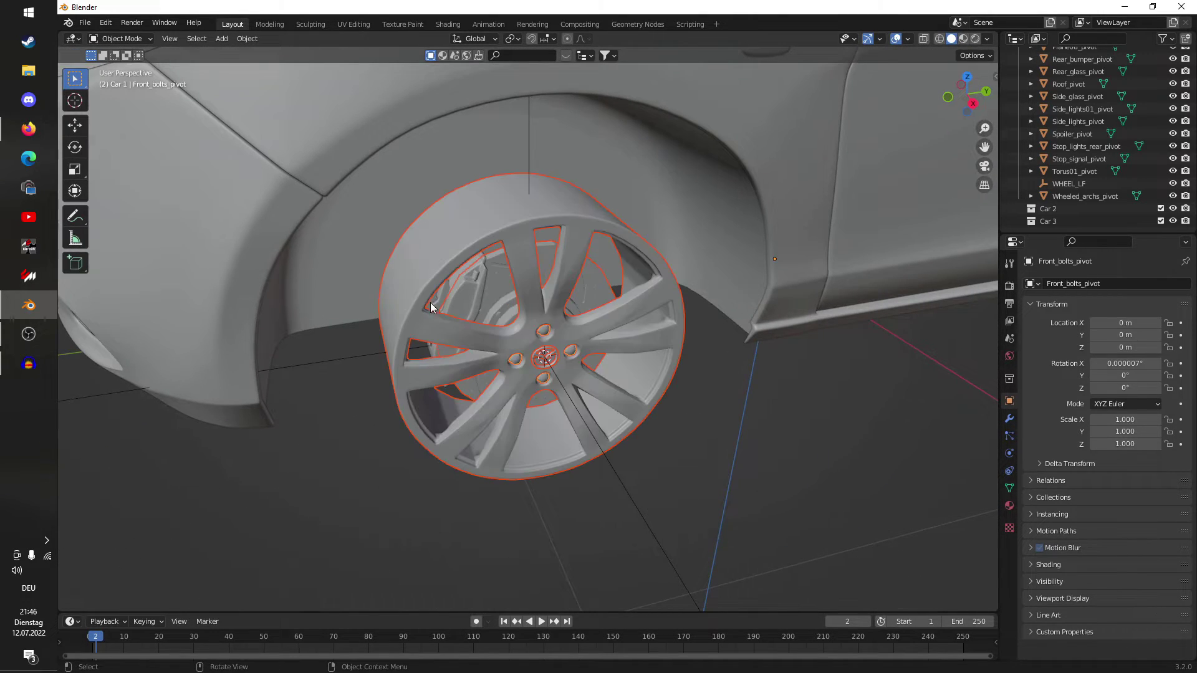
middle_click_drag(469, 307, 458, 283)
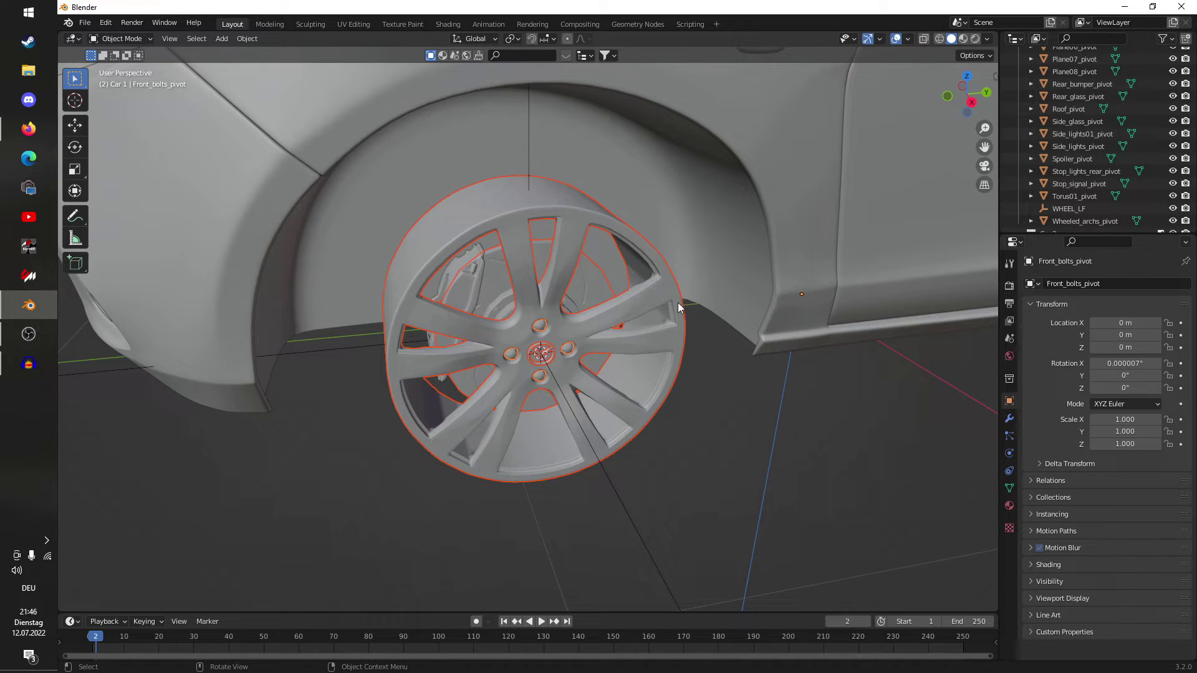
scroll(1104, 162, "up", 8)
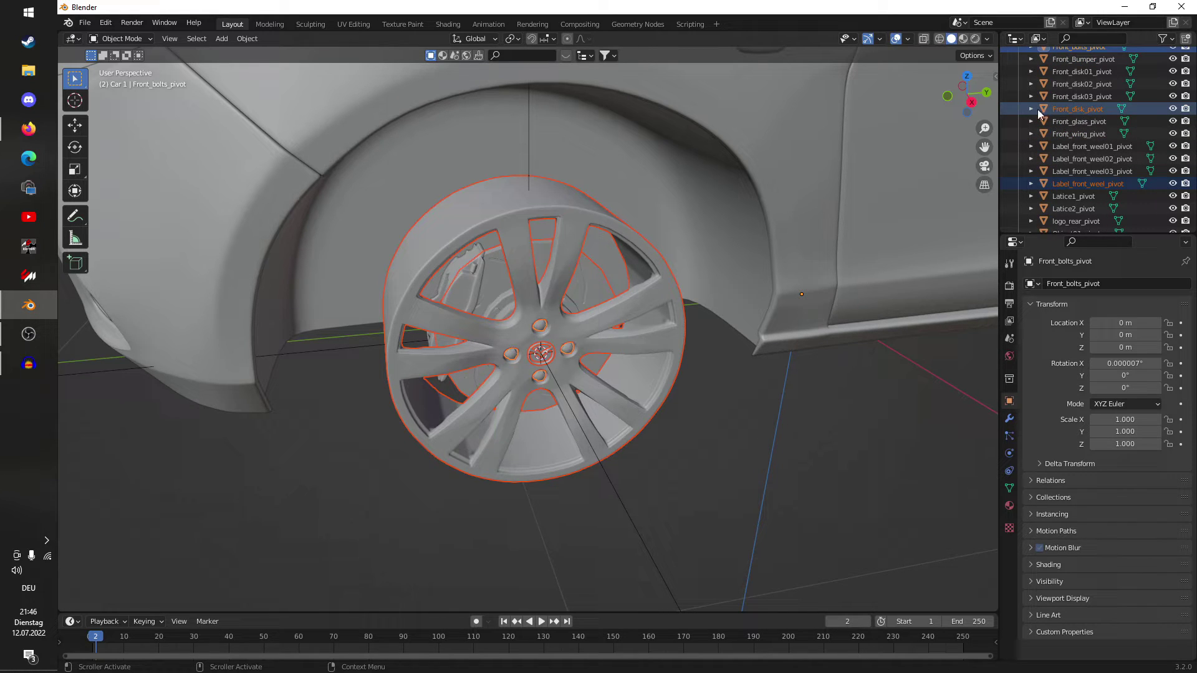
scroll(1084, 132, "up", 4)
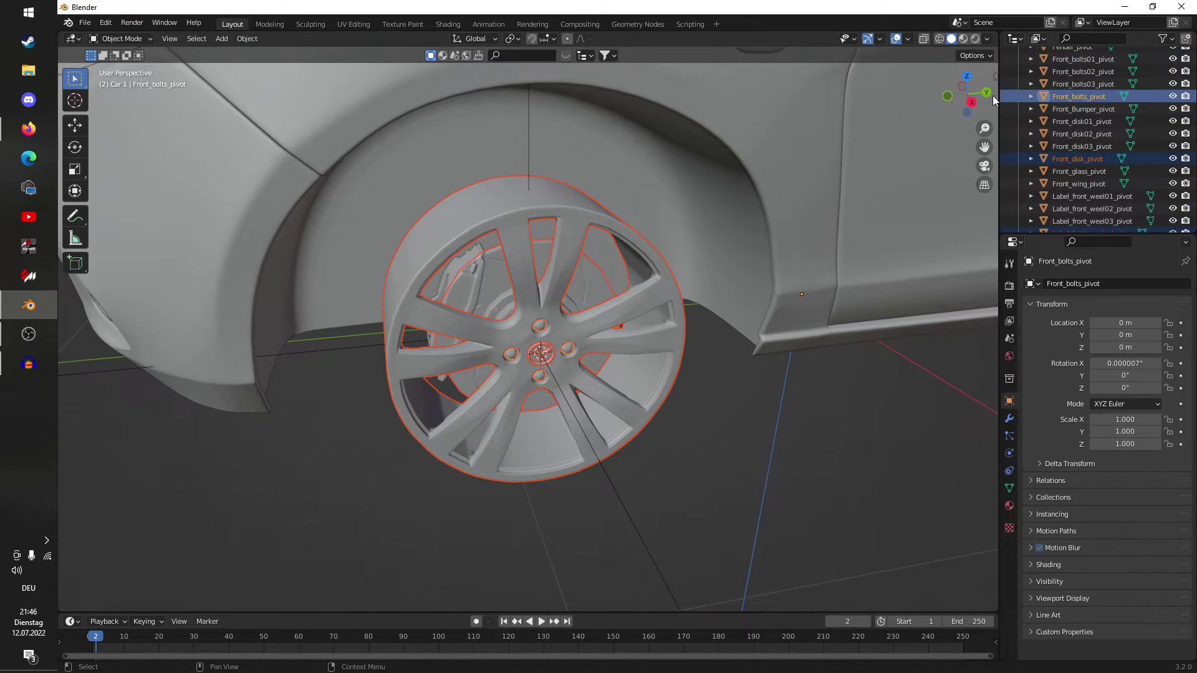
left_click_drag(1082, 97, 1075, 188)
Step: Test-spin WHEEL_LF around X and cancel, keeping its X rotation at 90°
left_click(1075, 184)
scroll(669, 297, "down", 7)
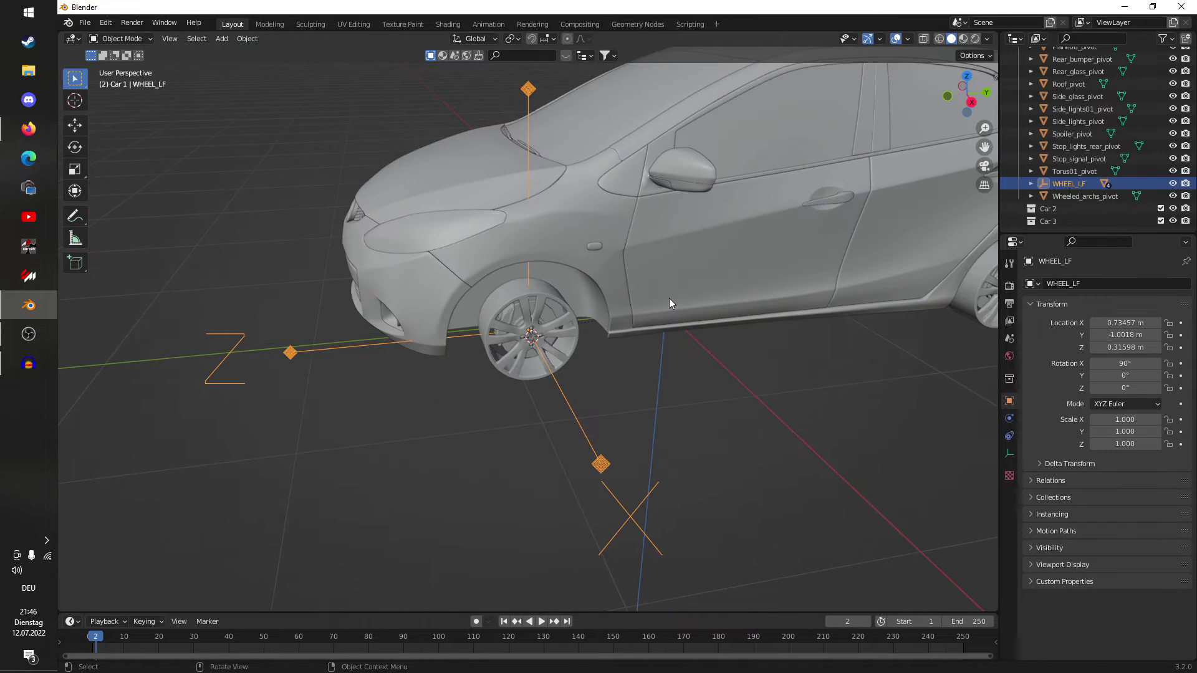
scroll(668, 298, "up", 5)
scroll(675, 301, "up", 1)
key("r")
key("x")
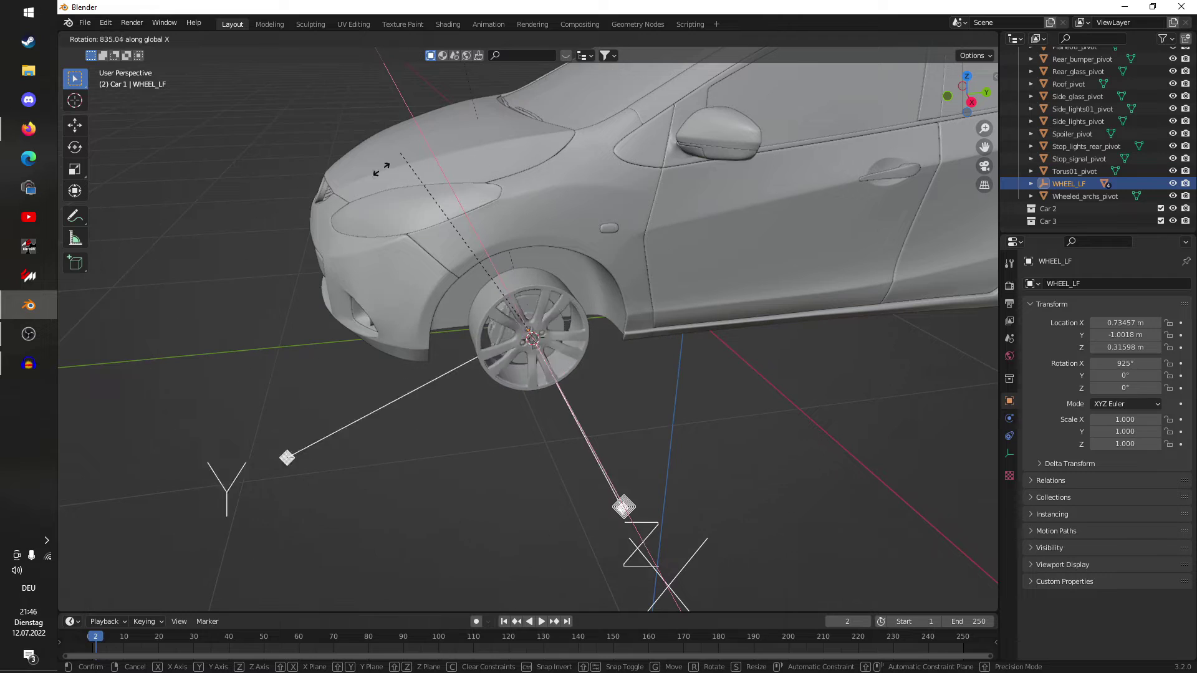
key("Escape")
Step: Steer WHEEL_LF around the Z axis toward about -45°
scroll(541, 345, "up", 4)
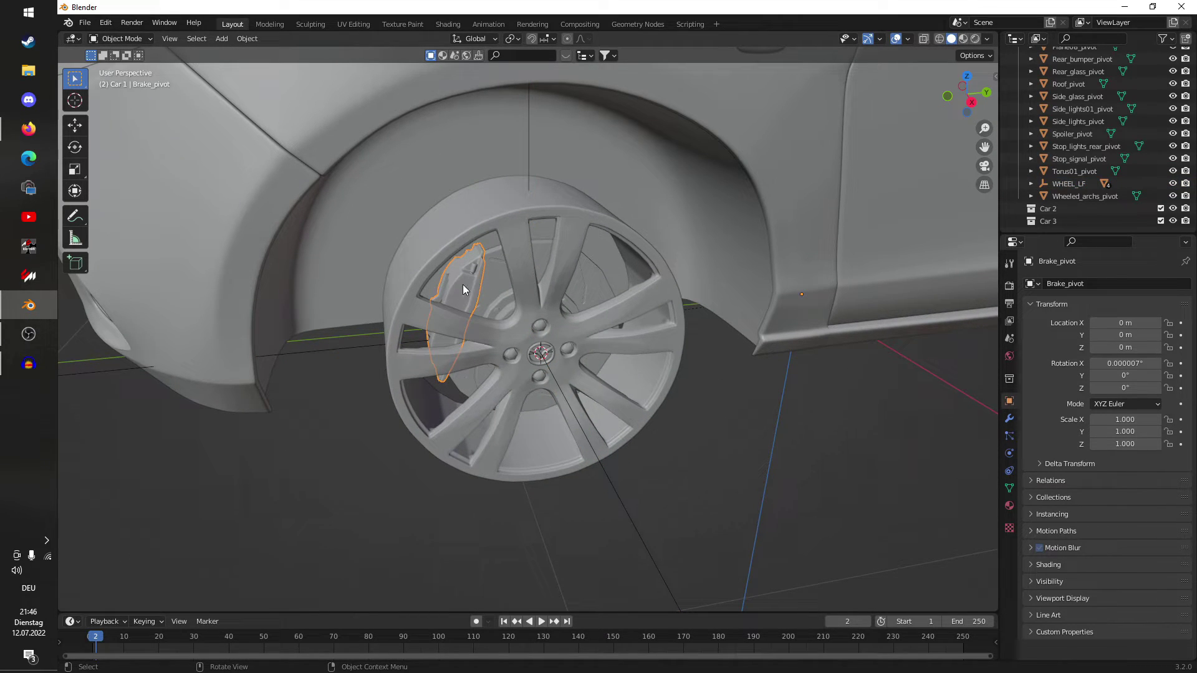
scroll(623, 402, "down", 4)
key("r")
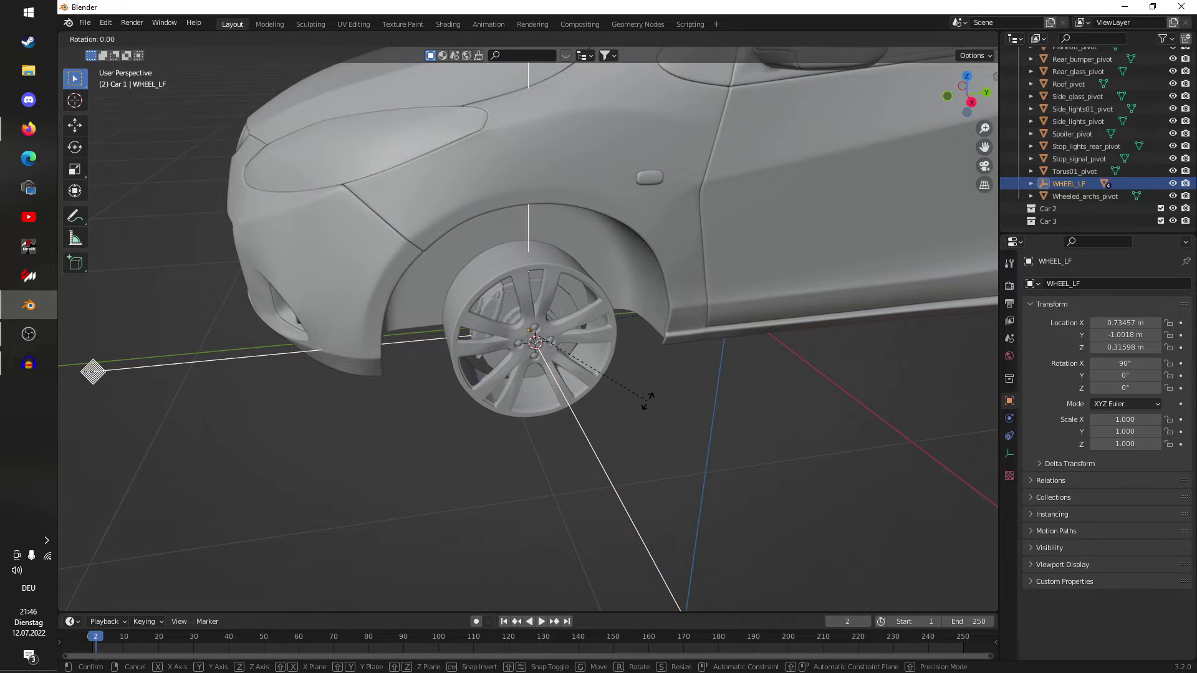
key("z")
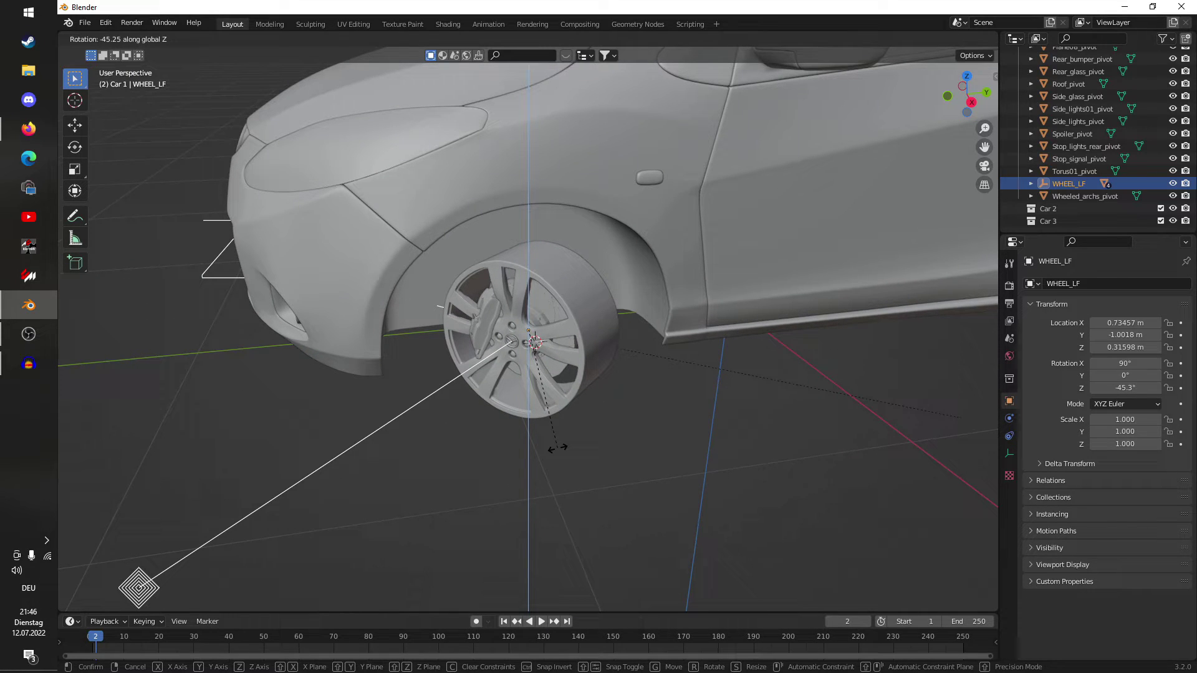